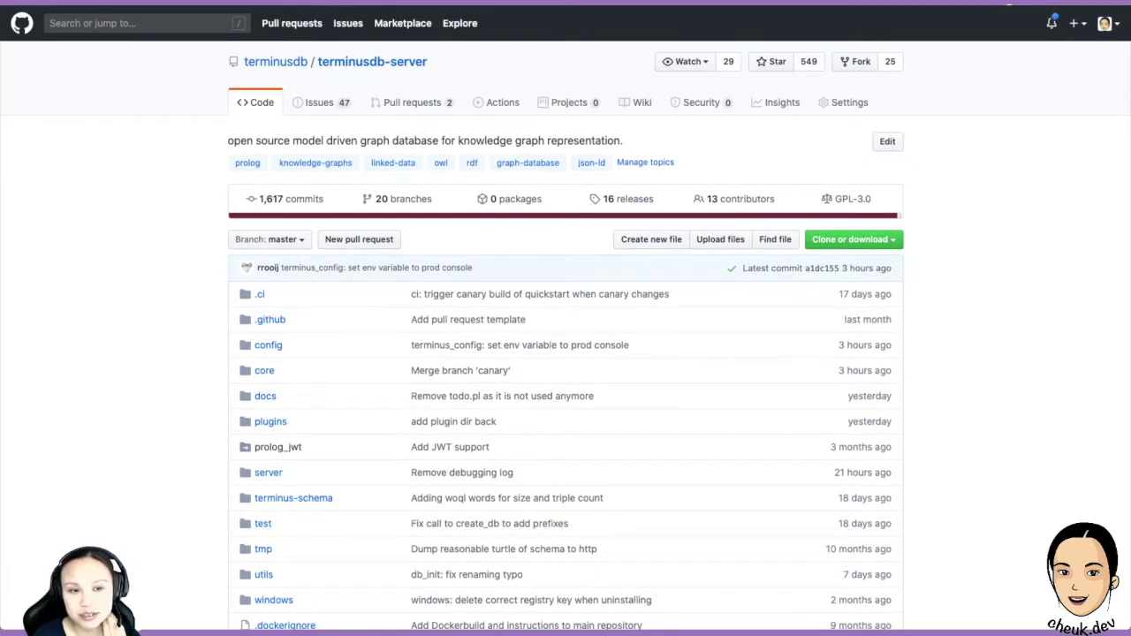
scroll(565, 335, down, 1)
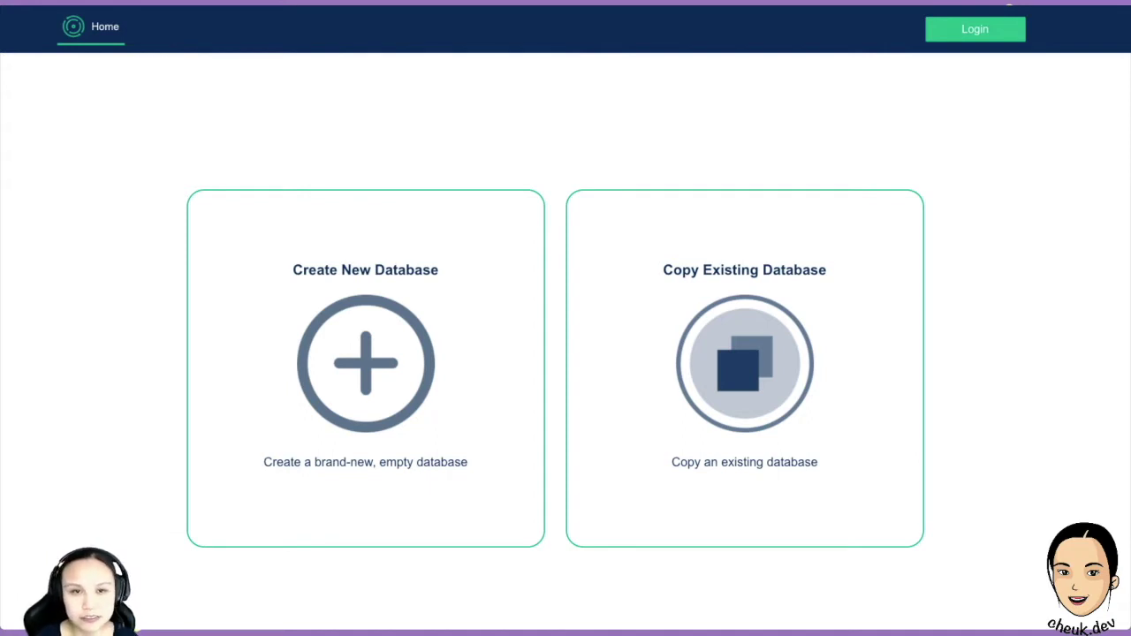
scroll(366, 145, down, 2)
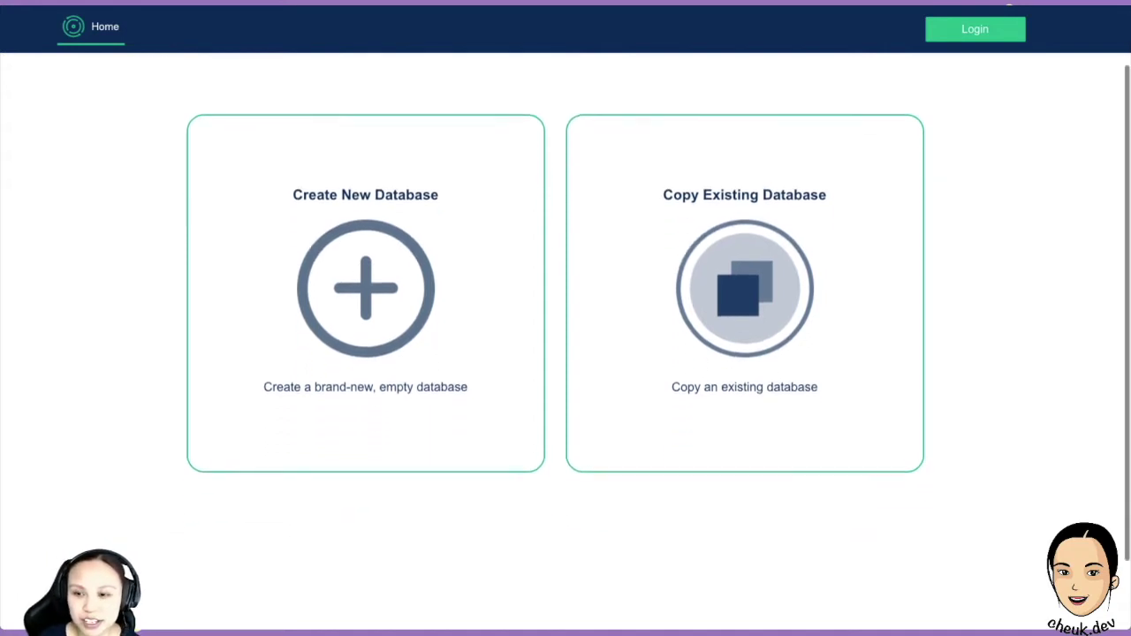
scroll(366, 146, up, 2)
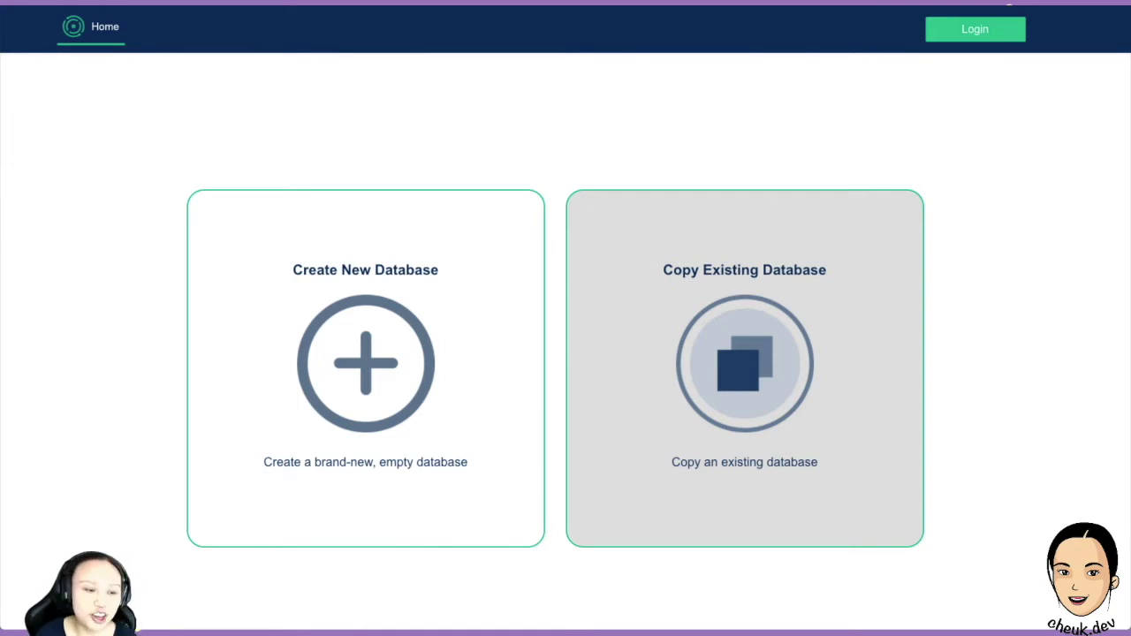
scroll(565, 354, down, 1)
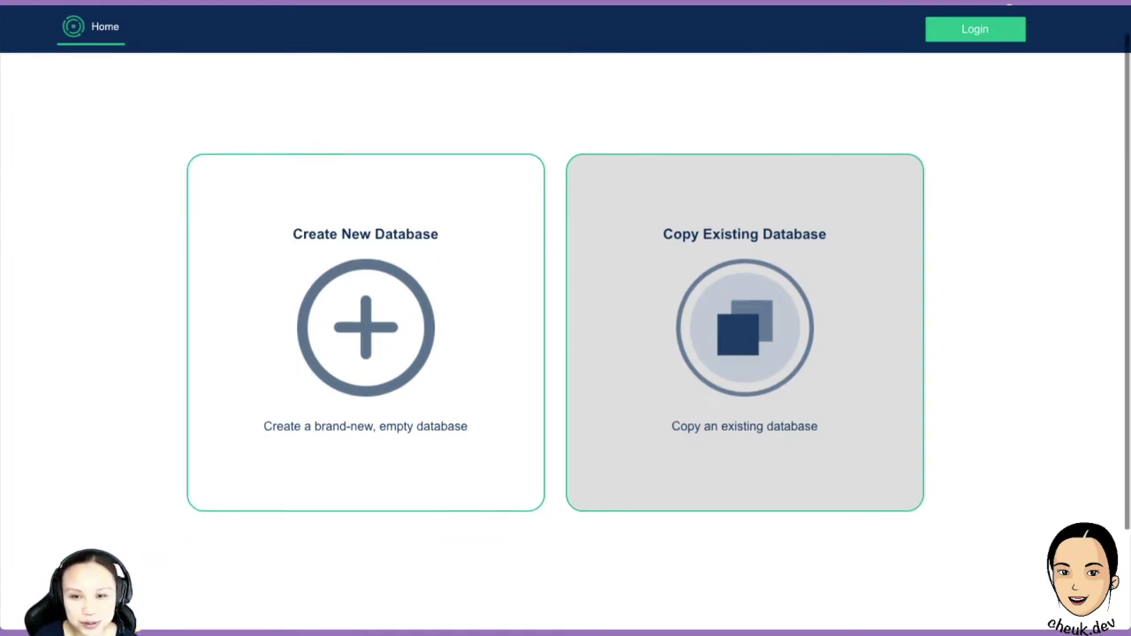
Start creating a new local database and set its database ID to bike_tutorial.
click(366, 333)
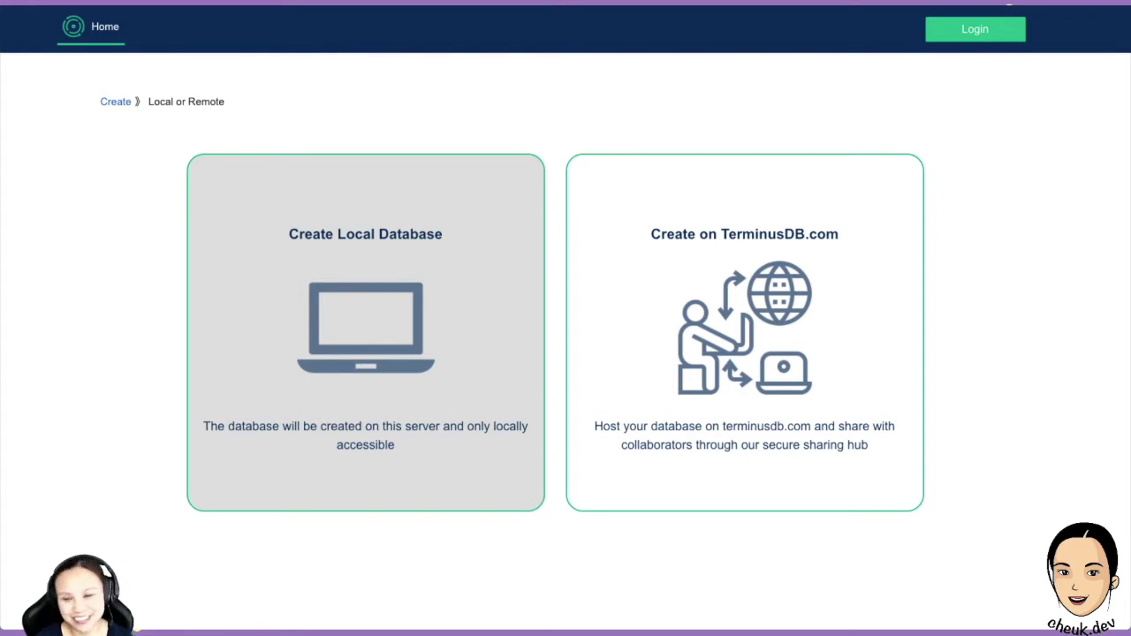
click(537, 279)
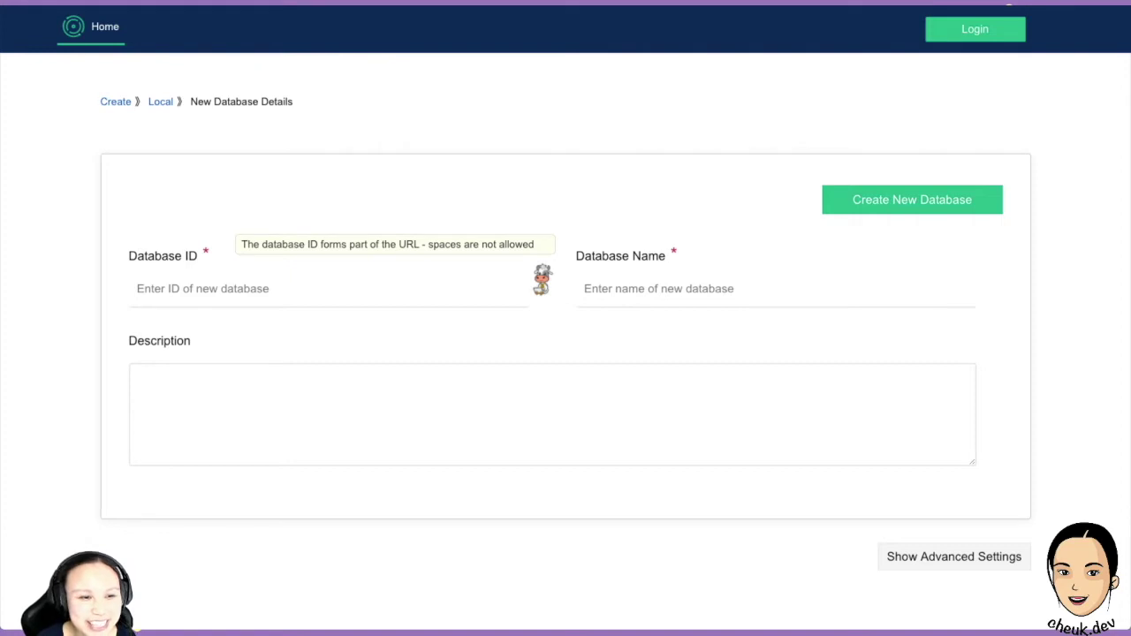
click(528, 285)
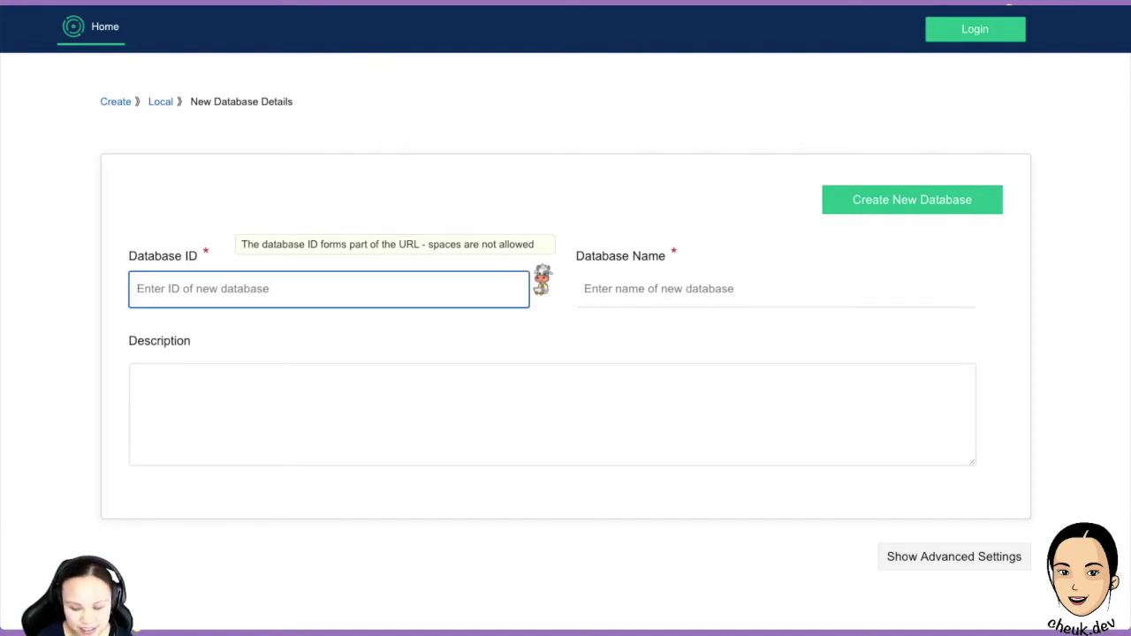
text(bike t)
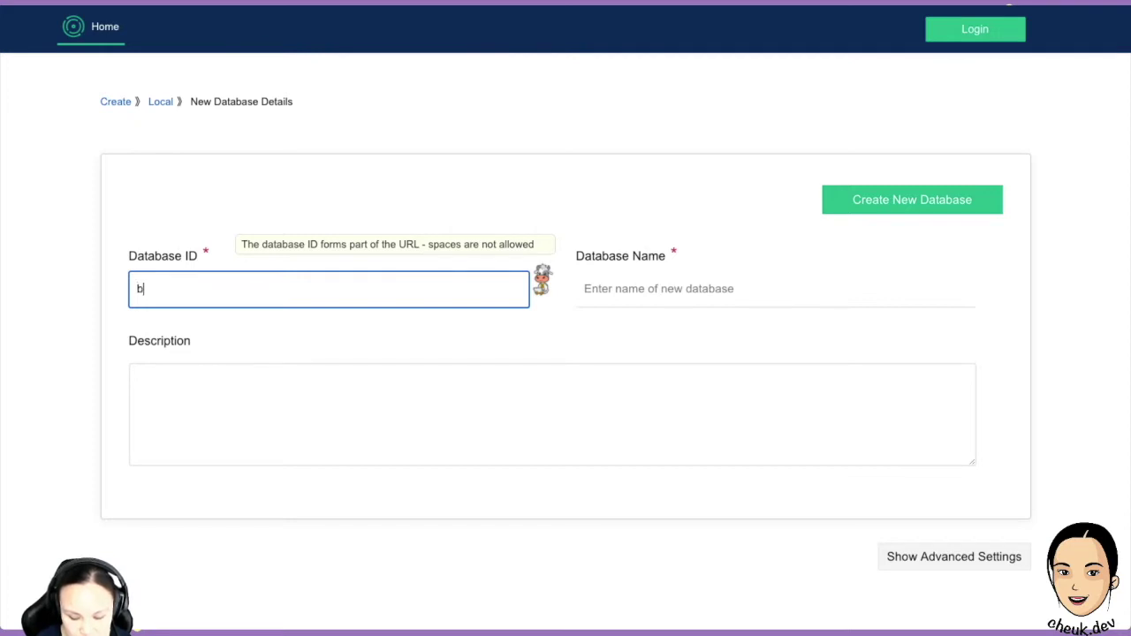
key(BackSpace)
key(BackSpace)
key(BackSpace)
key(BackSpace)
text(_tutorial)
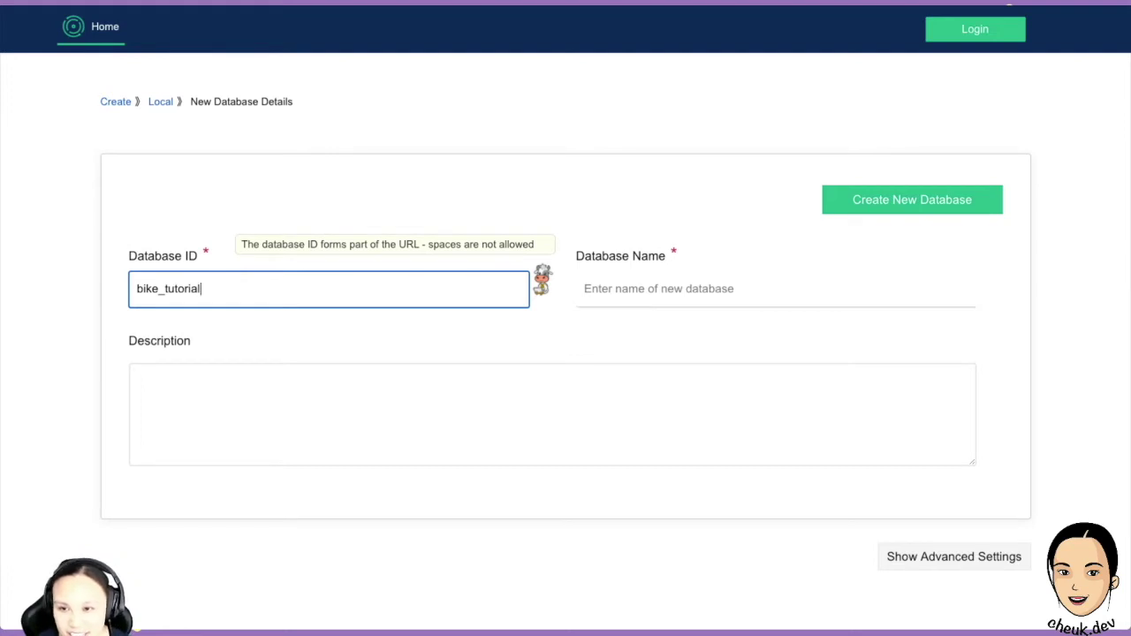
Set the database name to "Bike Tutorial".
key(Tab)
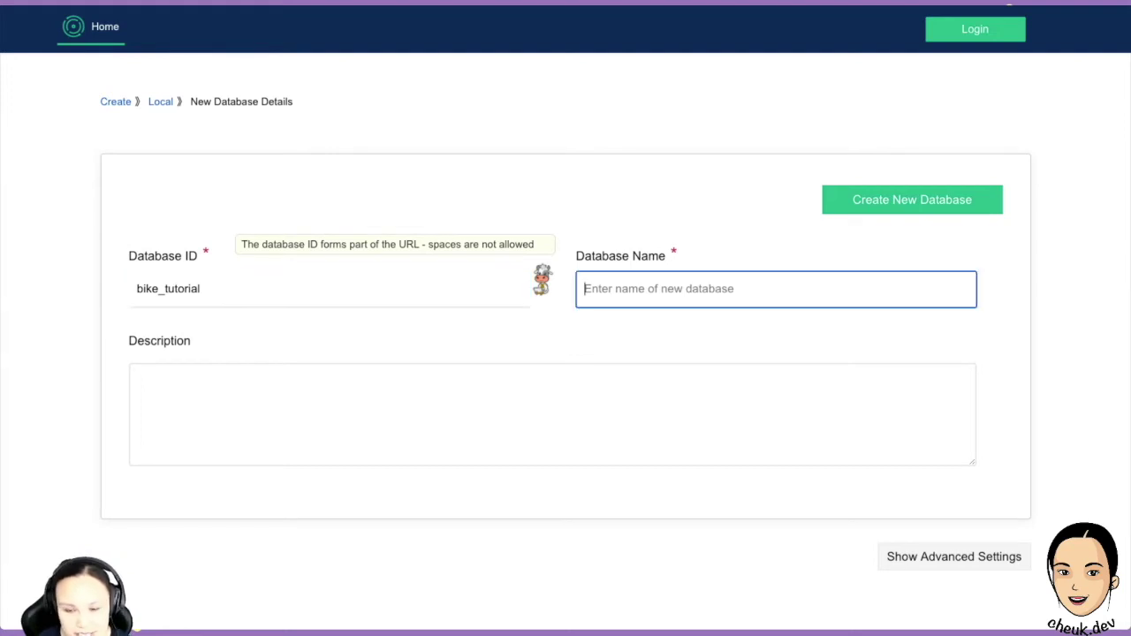
text(Bike Tutorial)
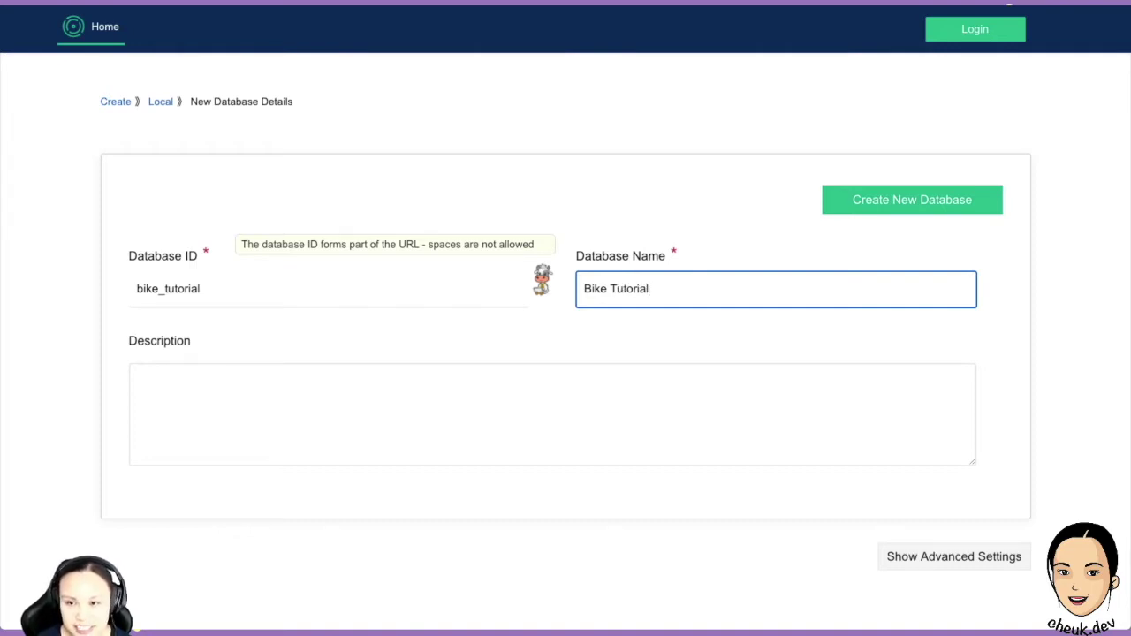
key(ctrl+a)
Enter the database description "Trying the new TerminusDB console.".
key(Tab)
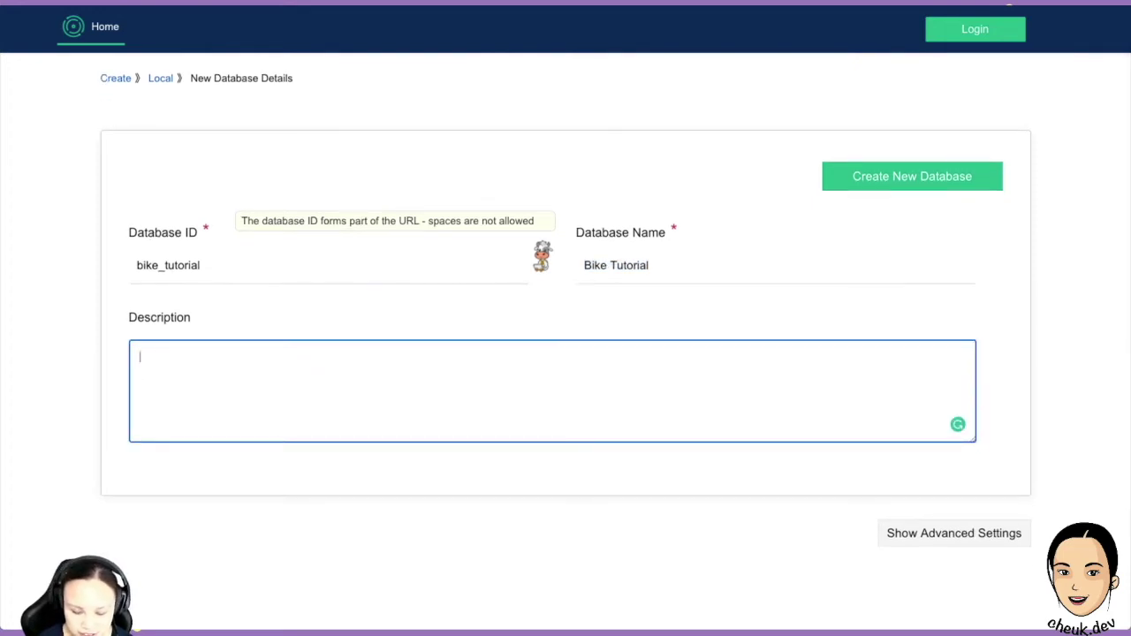
text(Try)
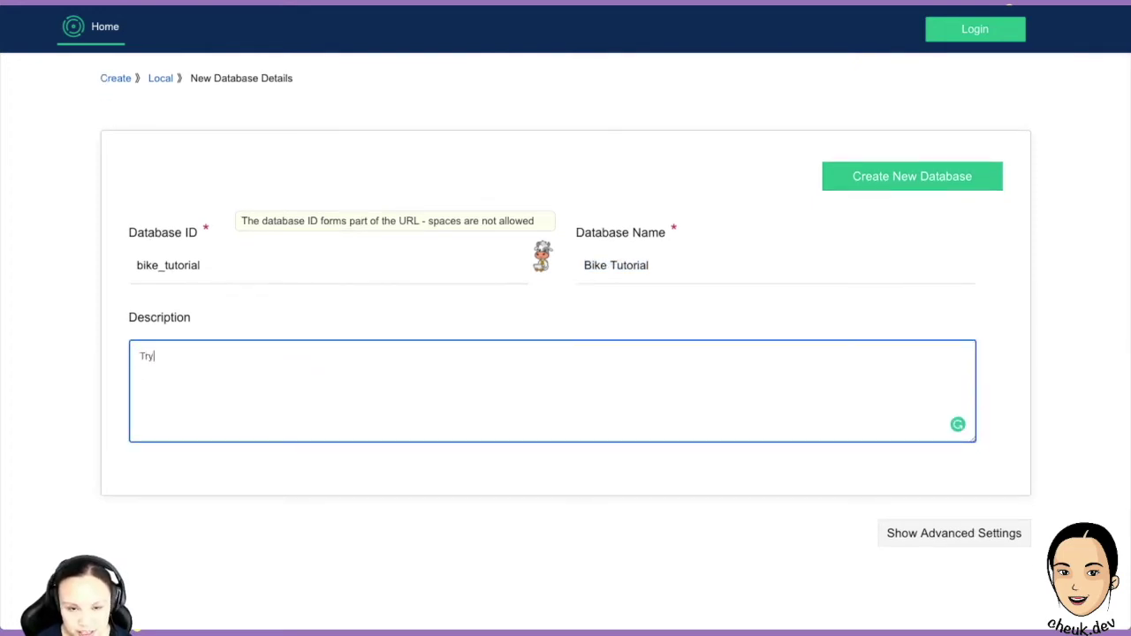
text(ing the n)
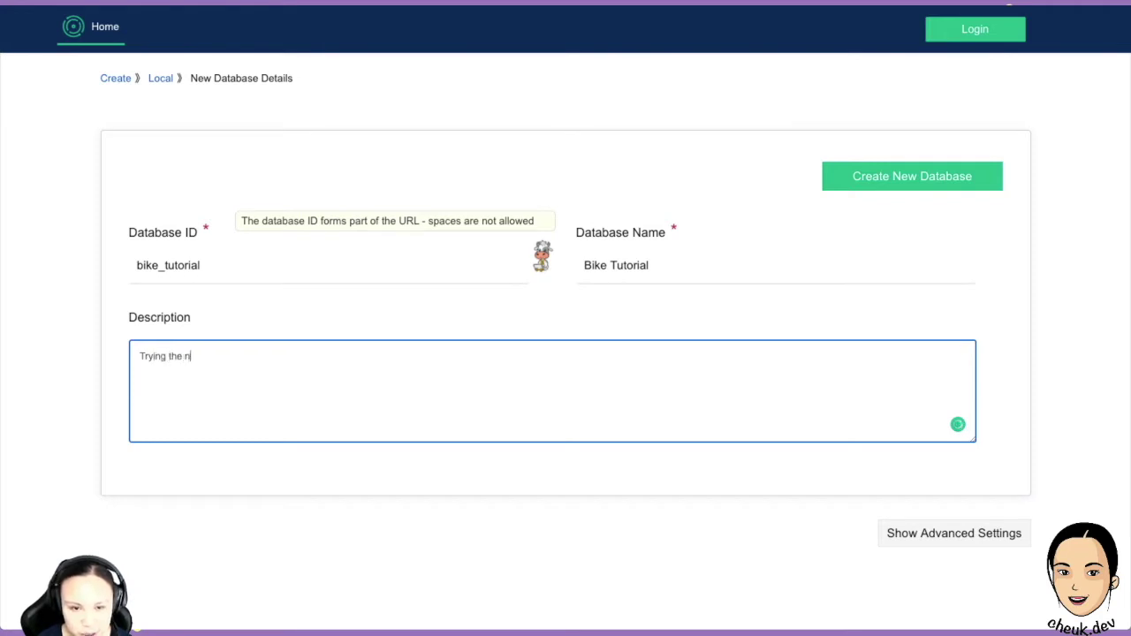
text(ew Termin)
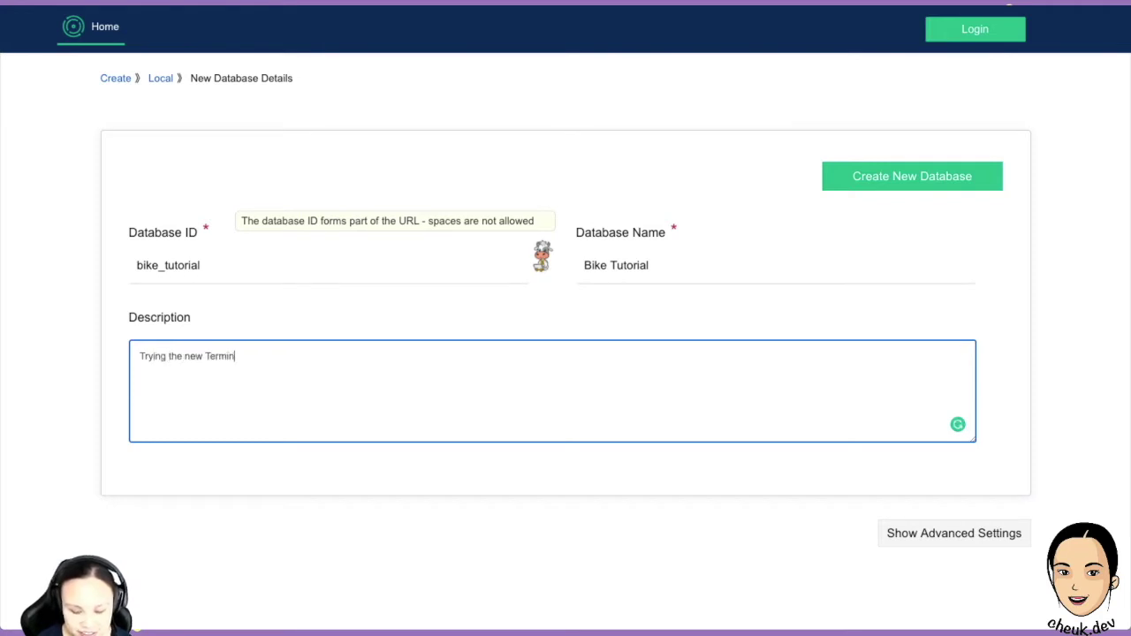
text(usDB co)
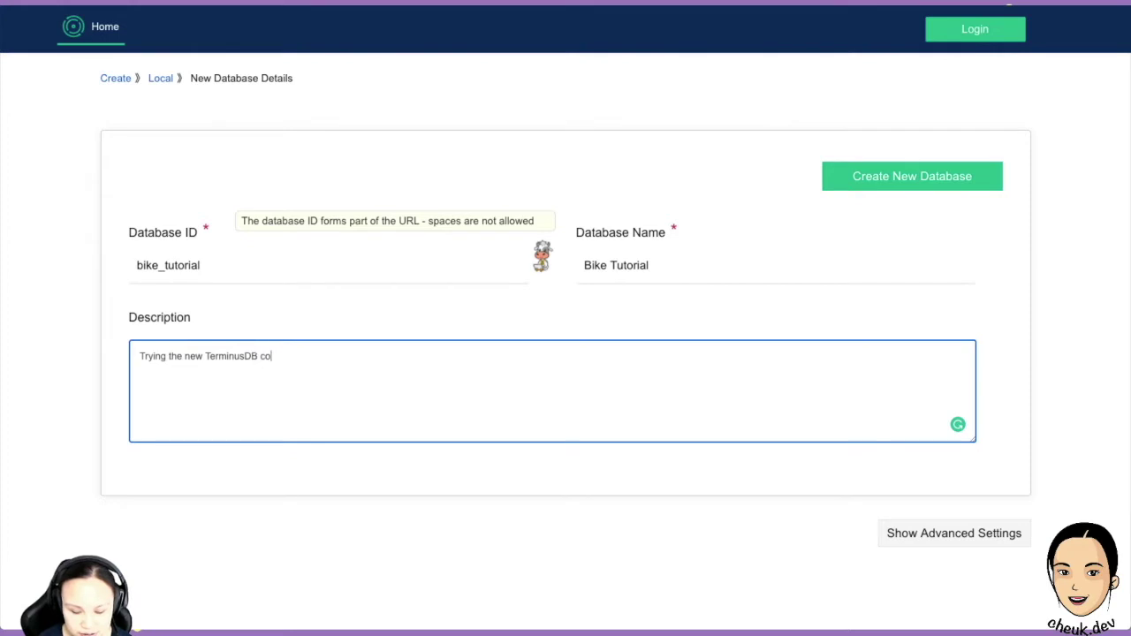
text(nsole.)
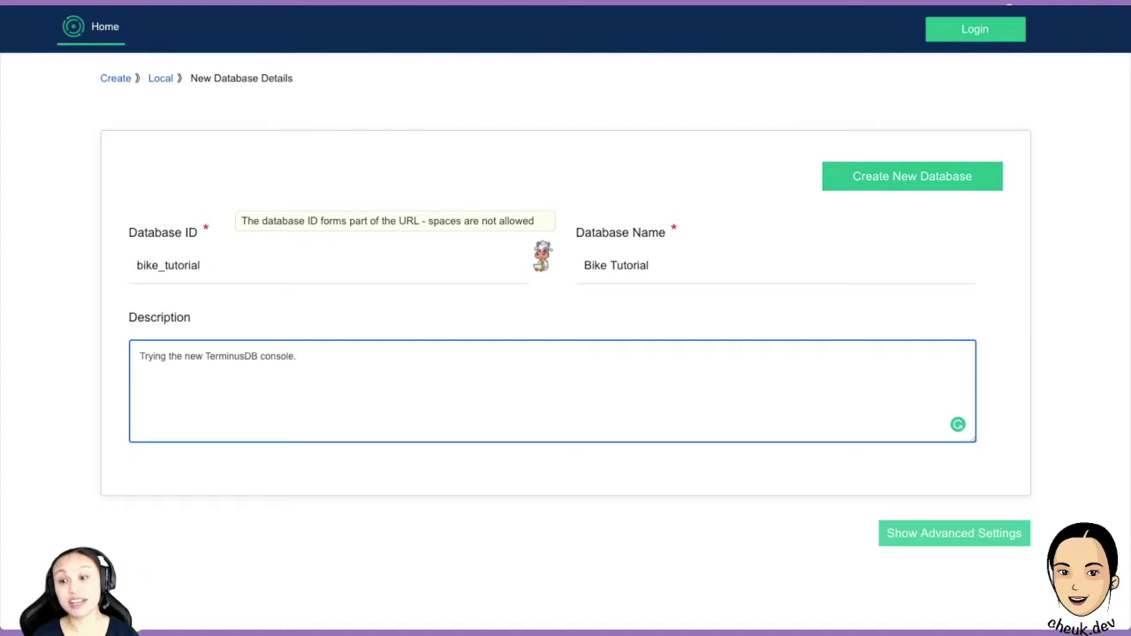
Examine the advanced settings for the schema graph and the base URLs for data and schema elements, and hide them again.
click(954, 532)
scroll(566, 354, down, 4)
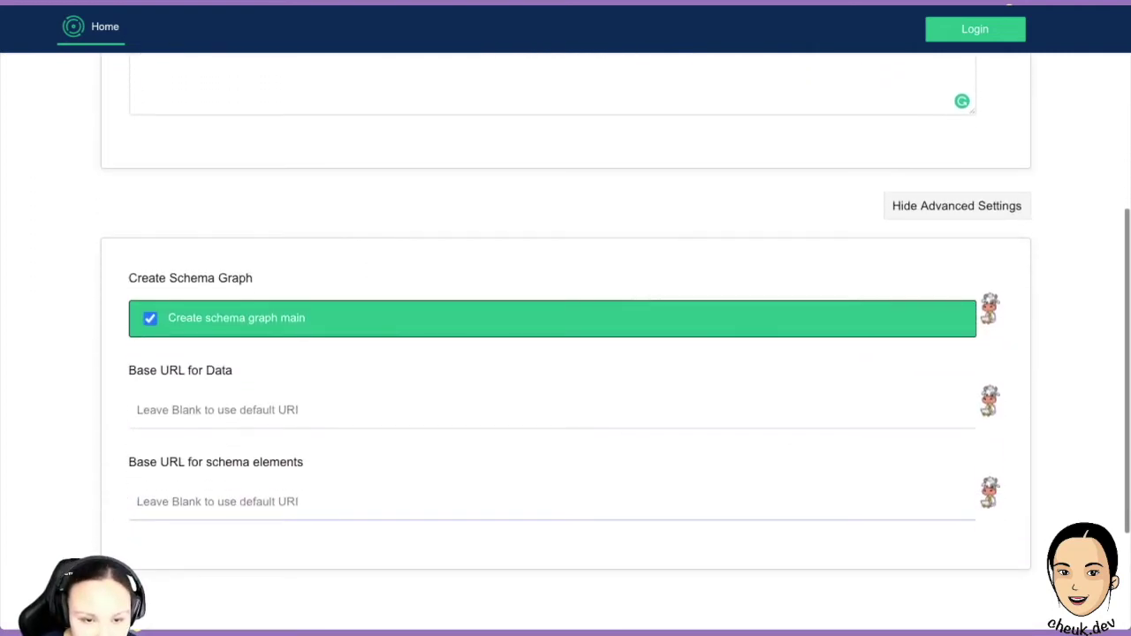
scroll(565, 353, down, 1)
scroll(565, 353, down, 1)
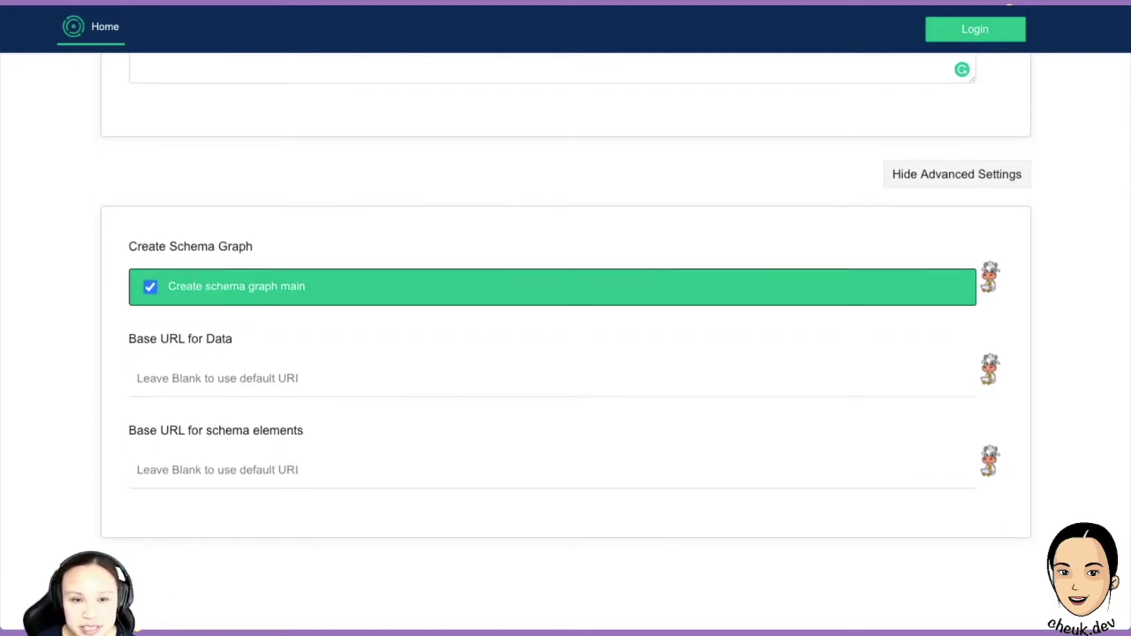
mouse_move(989, 278)
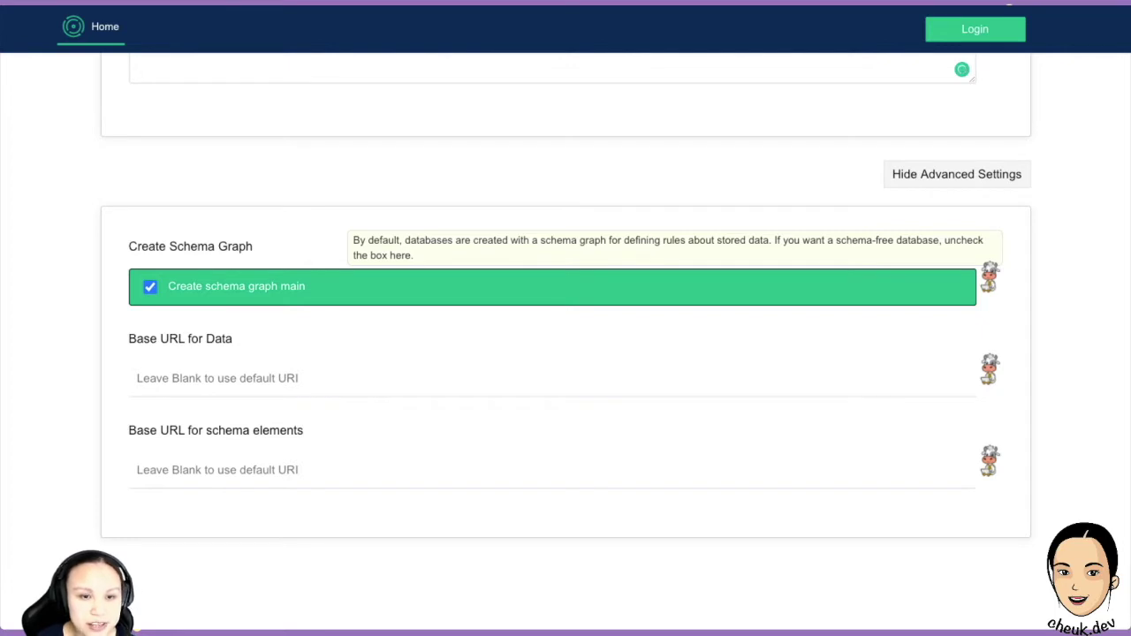
click(552, 378)
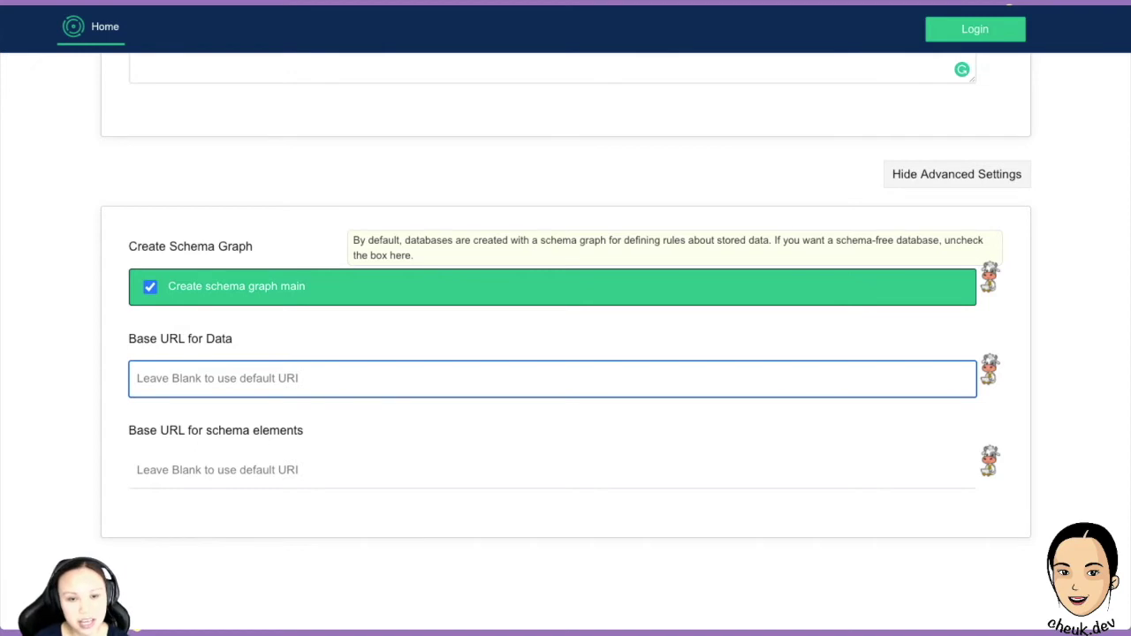
click(218, 470)
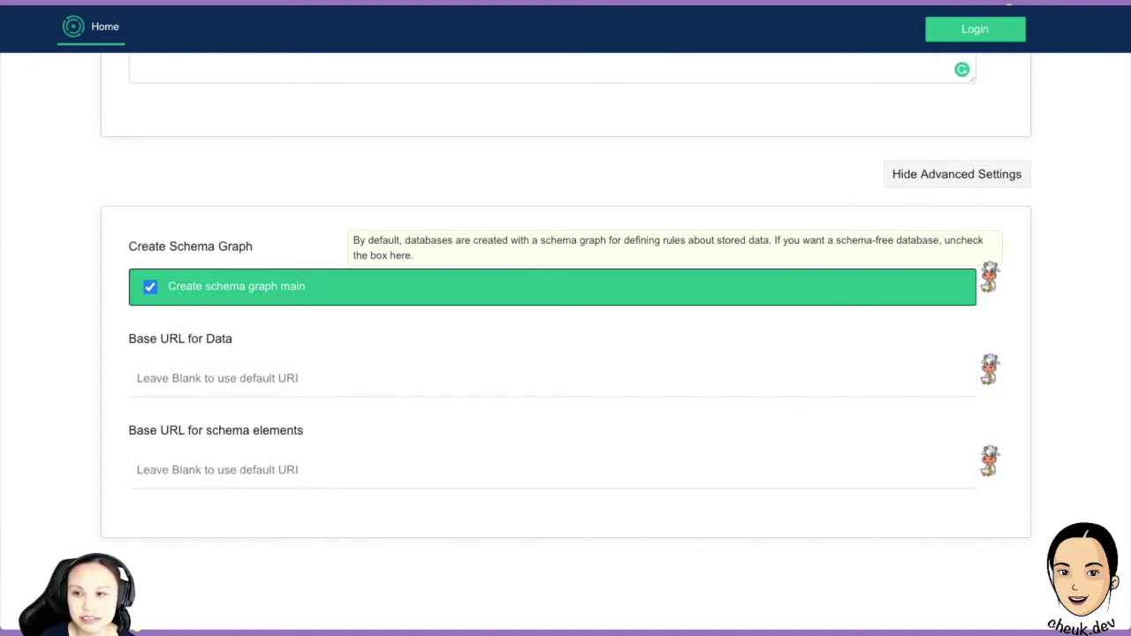
scroll(565, 318, down, 3)
scroll(566, 342, up, 3)
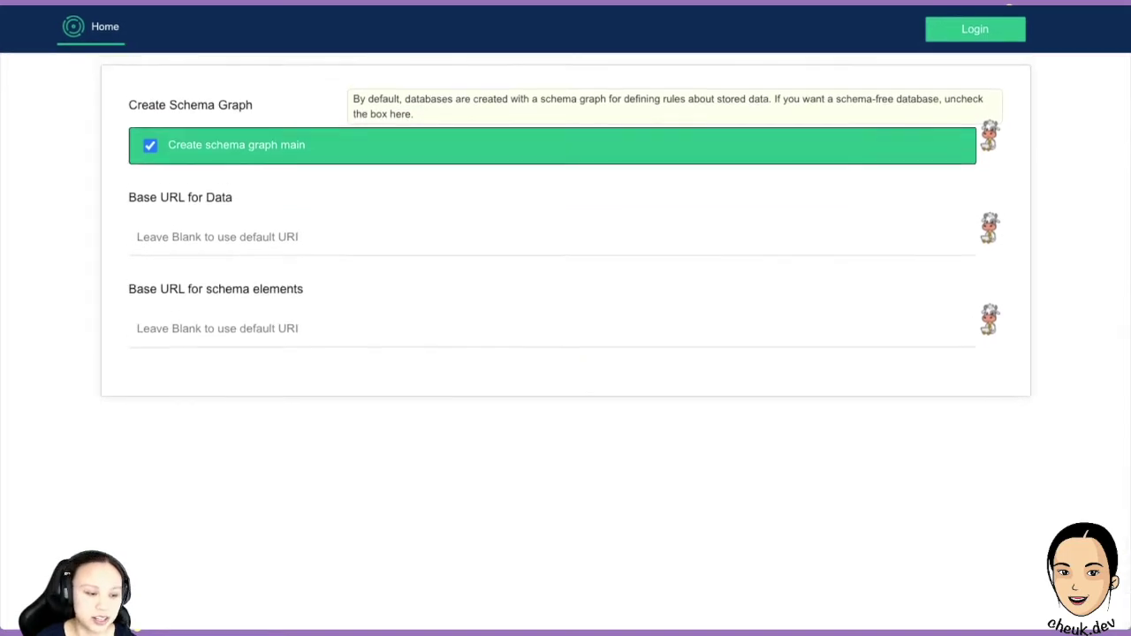
scroll(565, 318, up, 1)
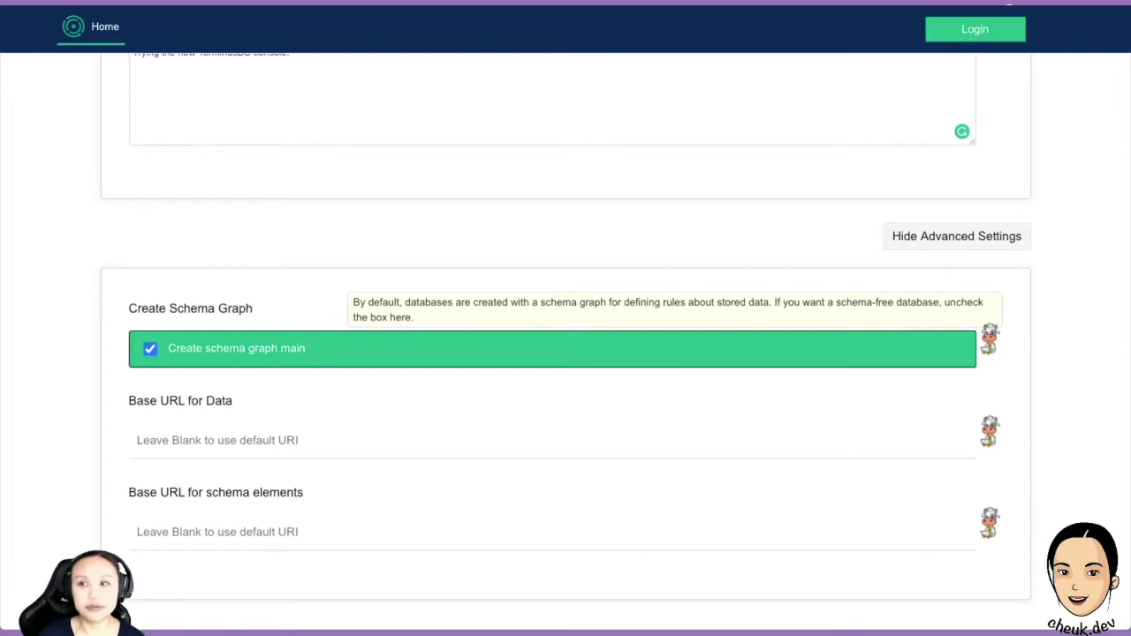
click(955, 236)
Create the new database with the entered details.
scroll(955, 236, up, 3)
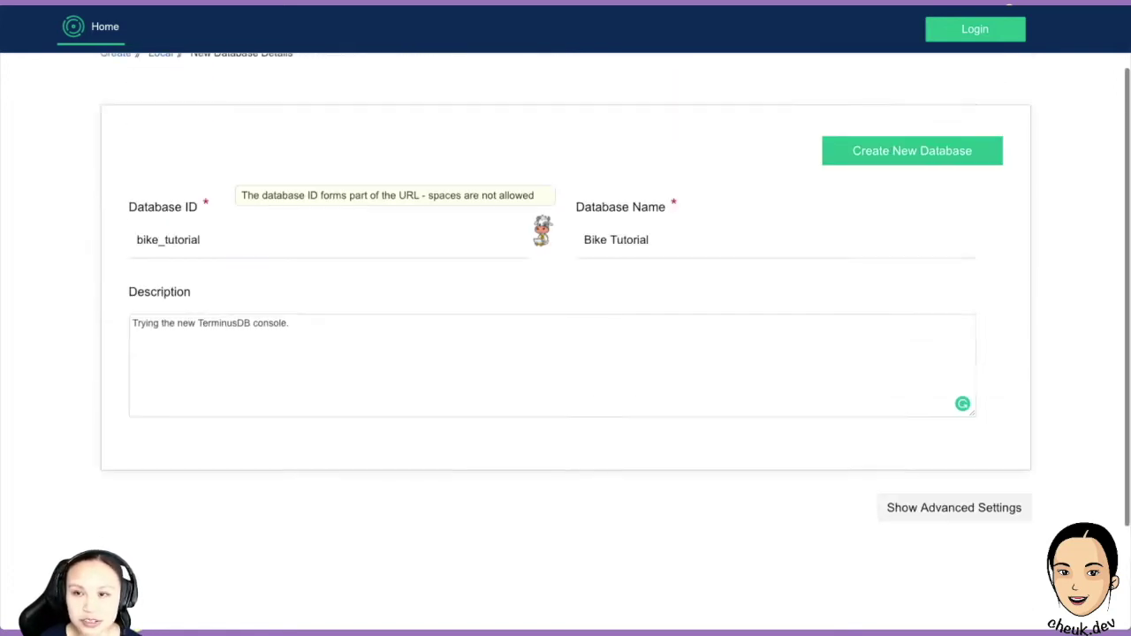
scroll(912, 224, down, 1)
click(911, 221)
click(911, 219)
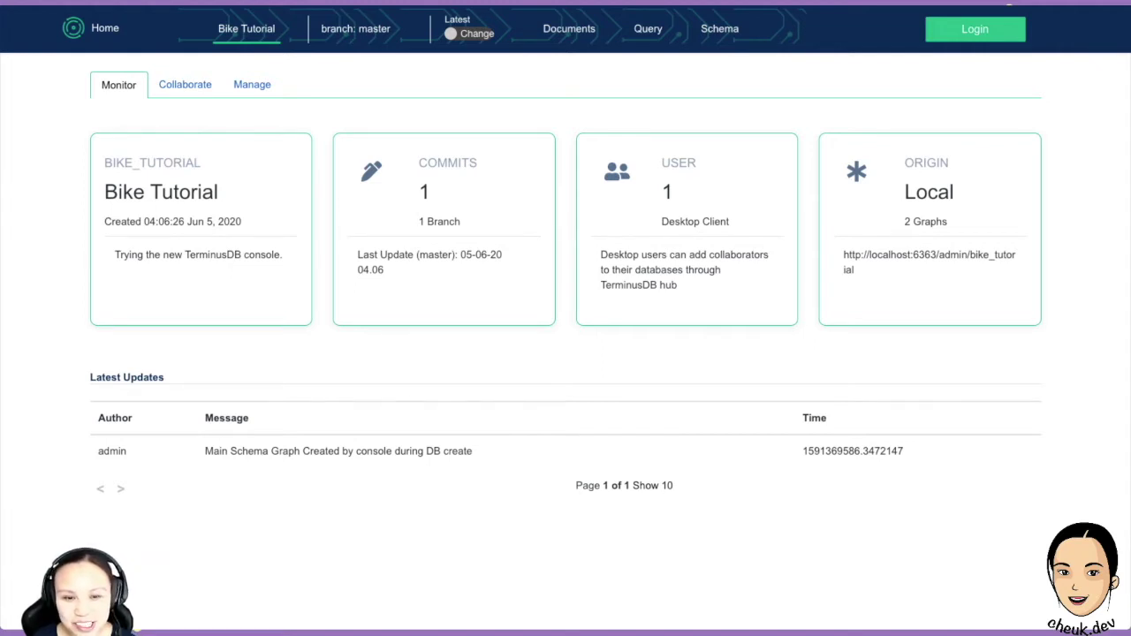
Examine the new database's overview, reading its origin, user and commit details.
scroll(566, 340, down, 1)
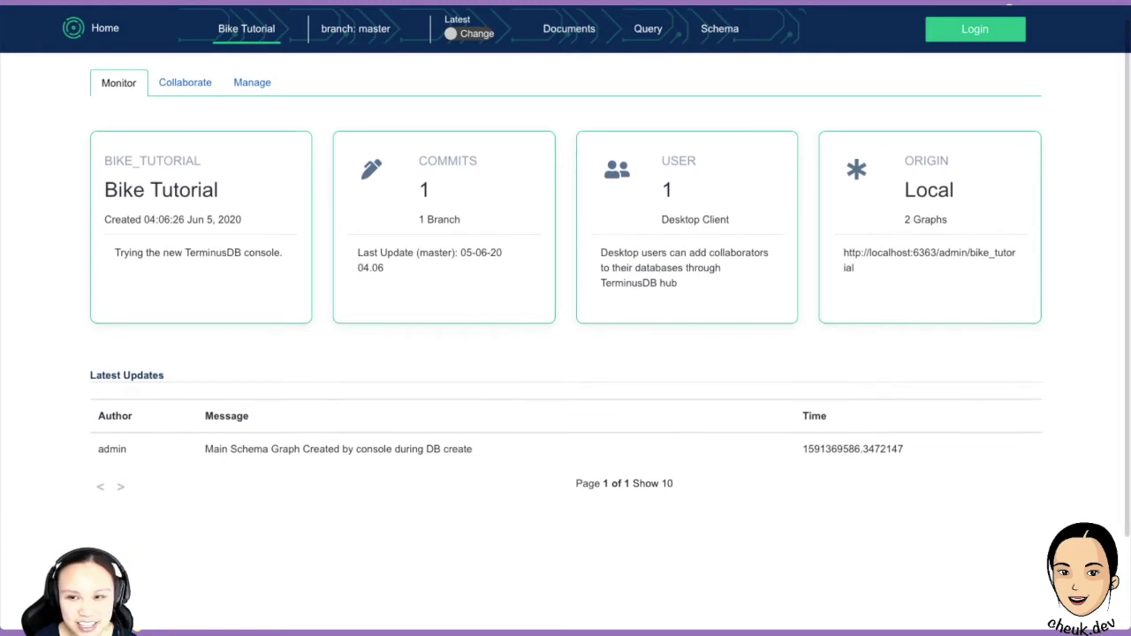
scroll(565, 336, down, 1)
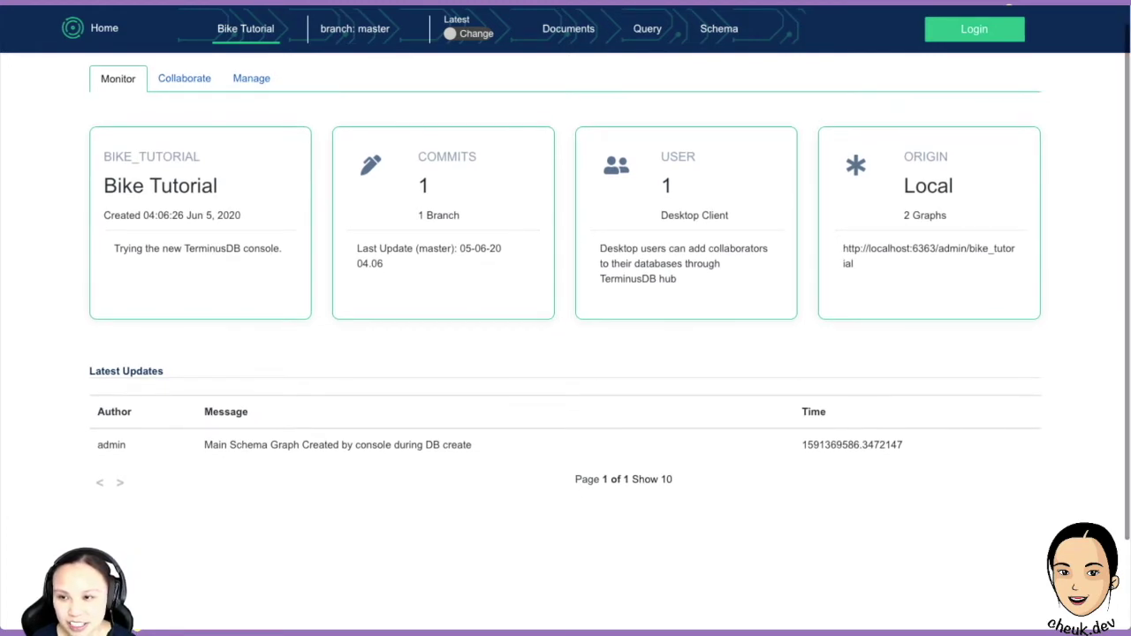
drag(902, 152, 949, 217)
click(949, 218)
drag(904, 155, 950, 186)
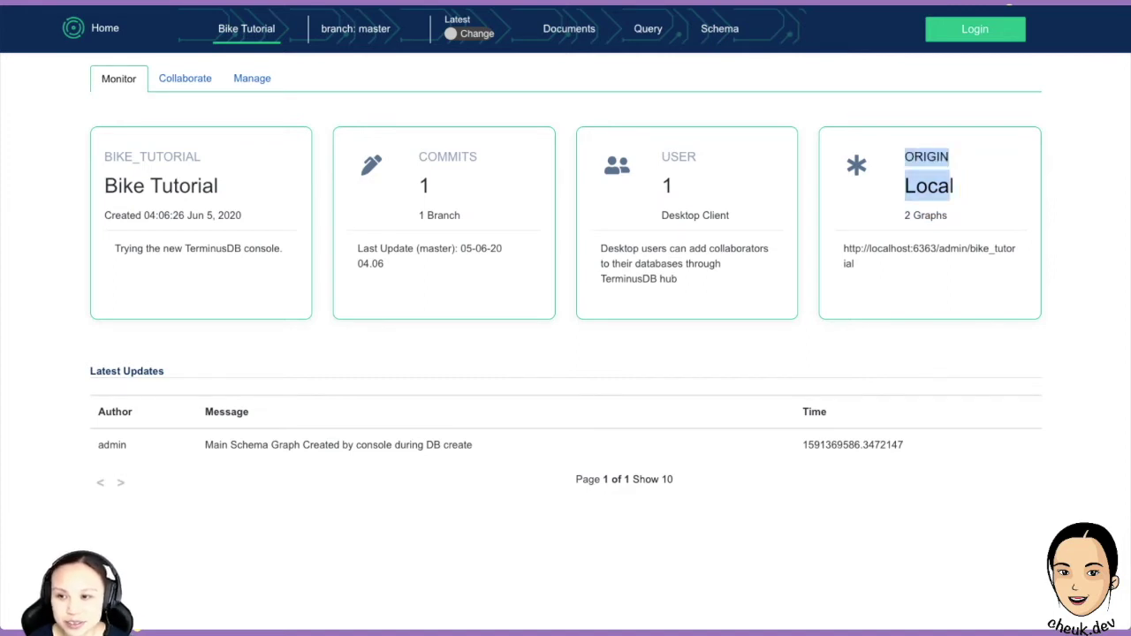
click(949, 187)
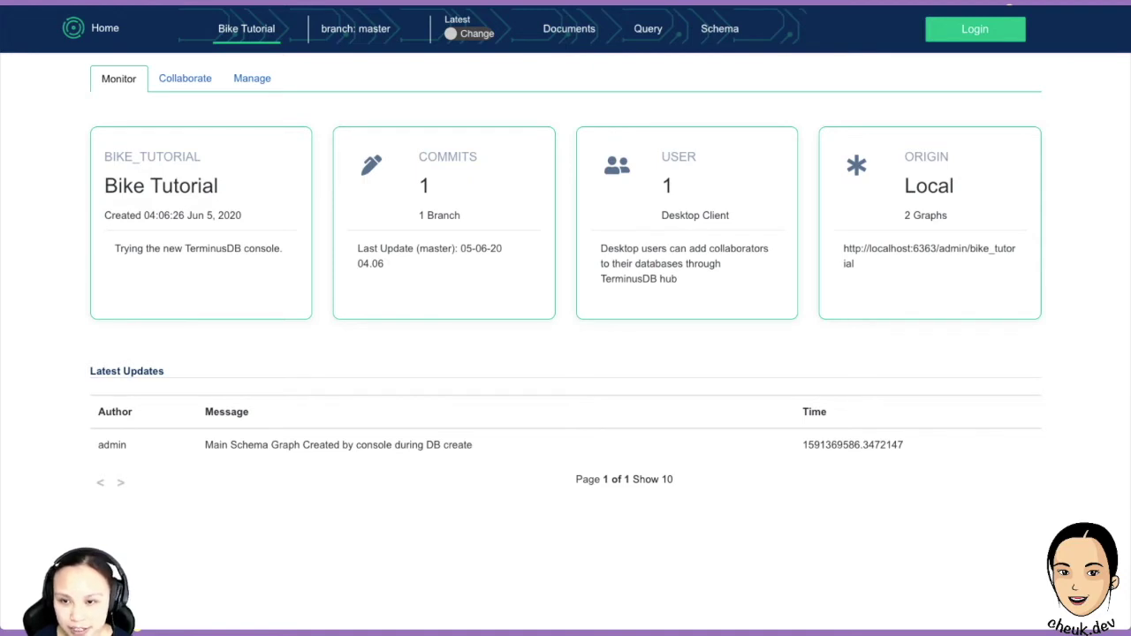
drag(663, 185, 601, 248)
click(740, 272)
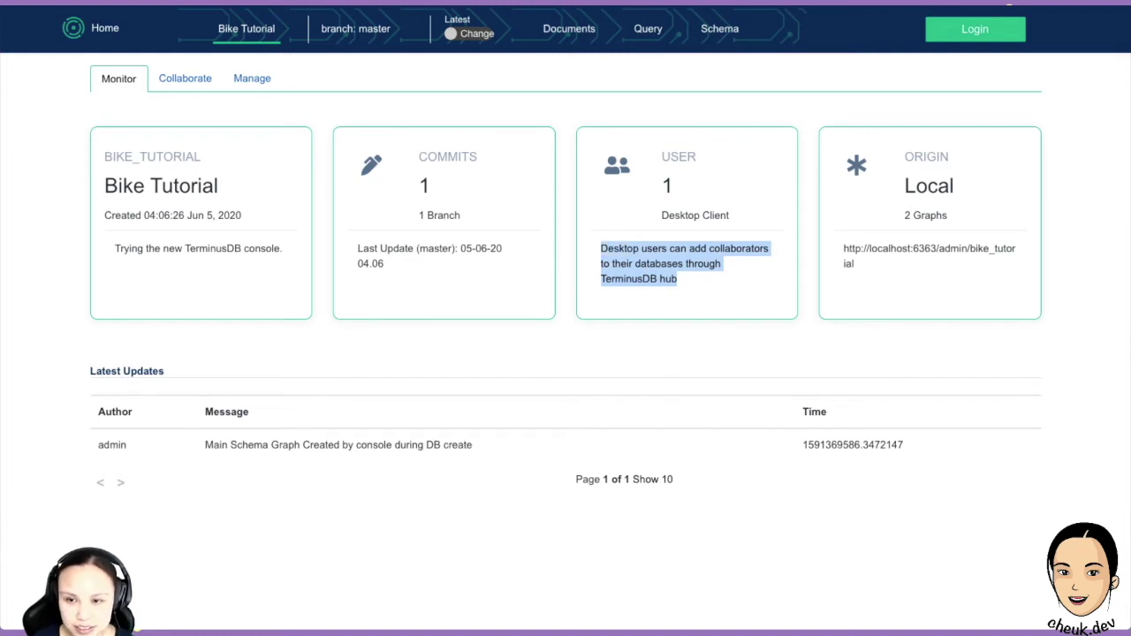
drag(729, 215, 674, 215)
click(679, 218)
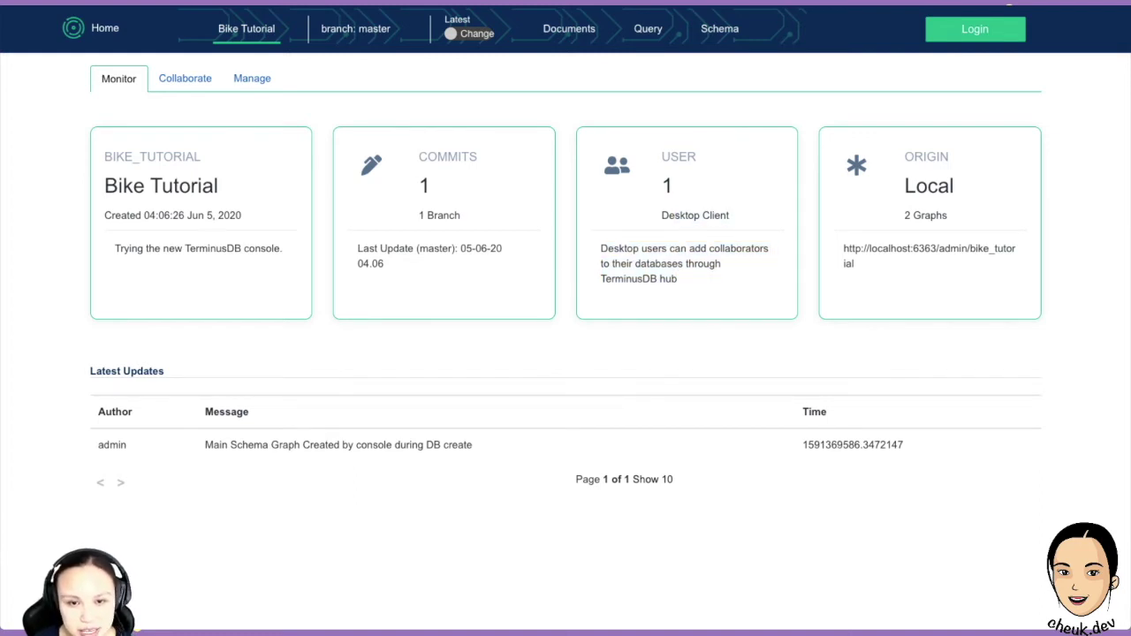
drag(460, 215, 433, 214)
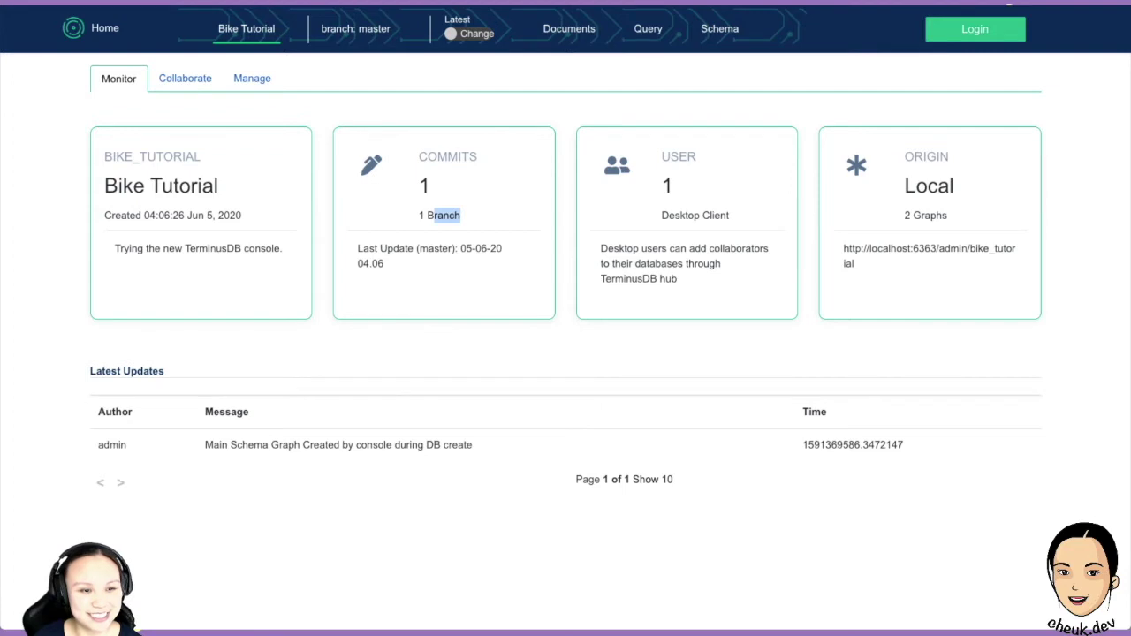
click(441, 216)
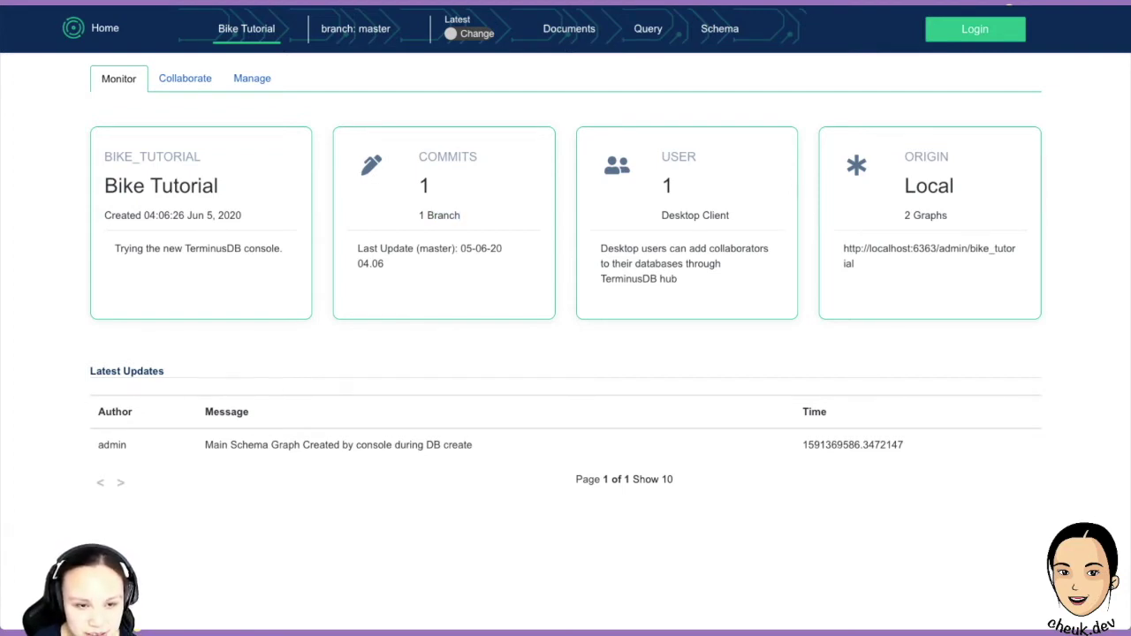
Open the database's collaboration options.
click(184, 79)
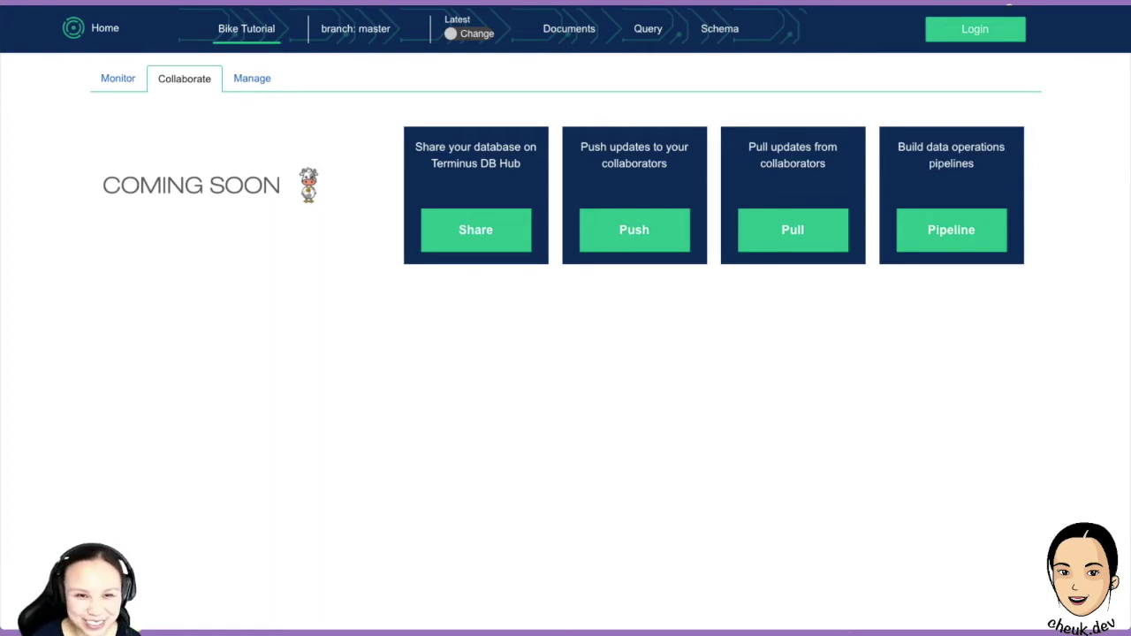
Examine the database's management options for creating branches, merging branches, backup and restore, and deleting the database.
click(251, 78)
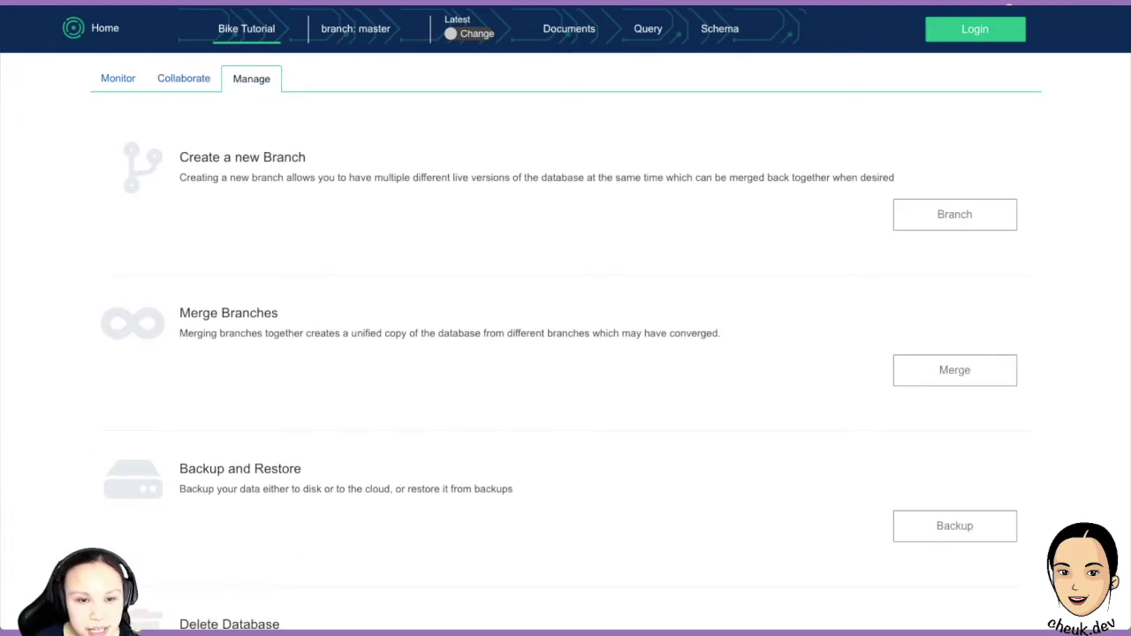
drag(201, 157, 305, 157)
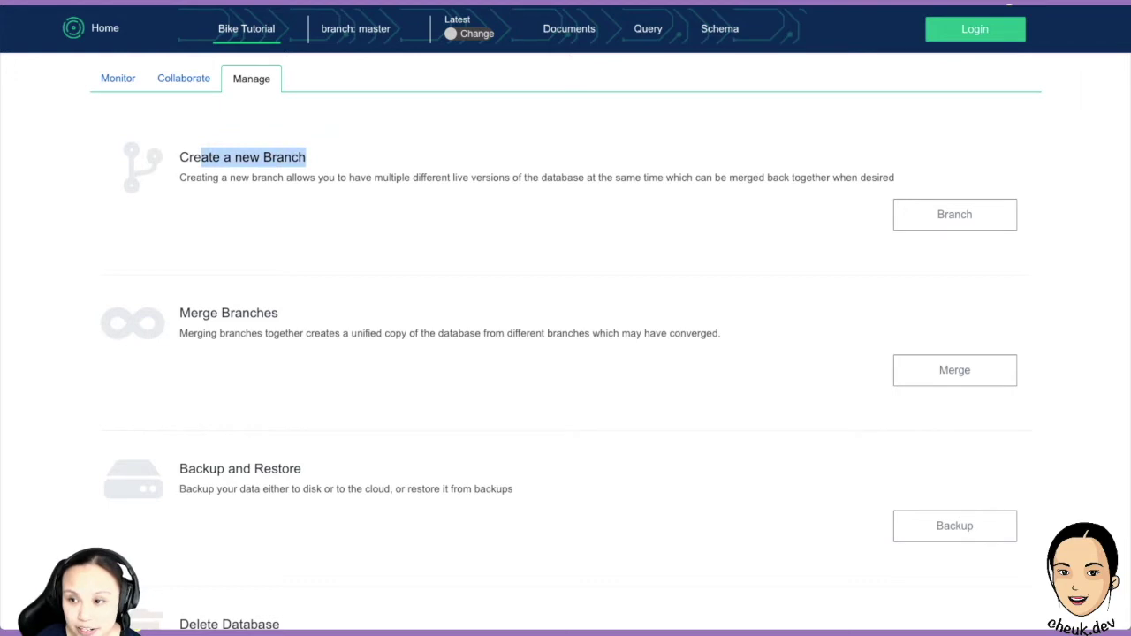
click(310, 159)
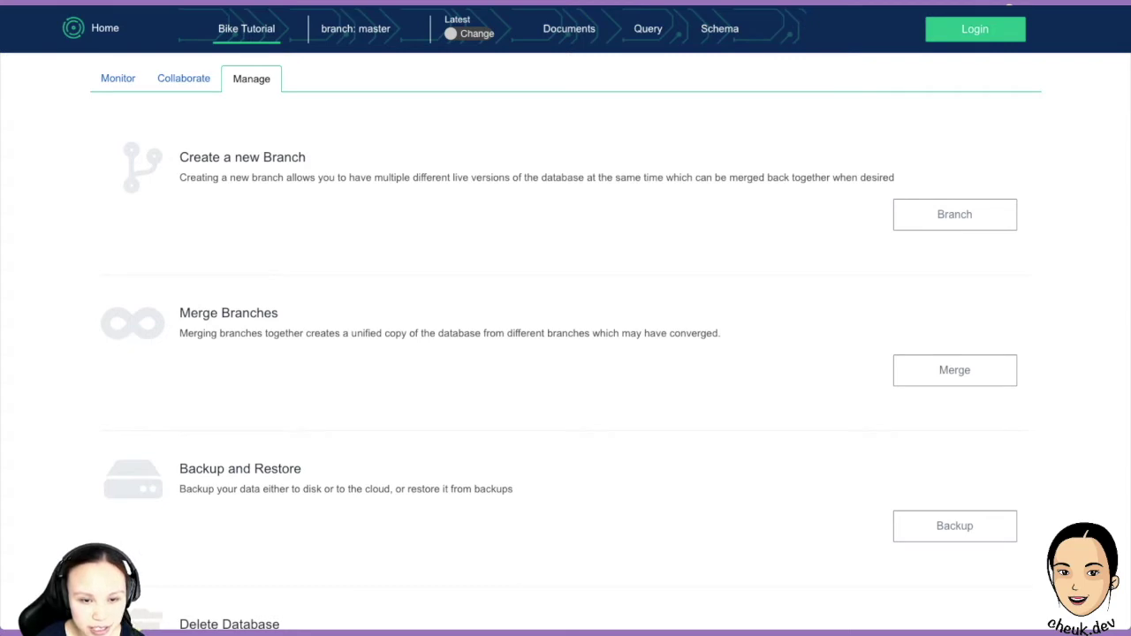
drag(279, 313, 191, 312)
scroll(610, 332, down, 4)
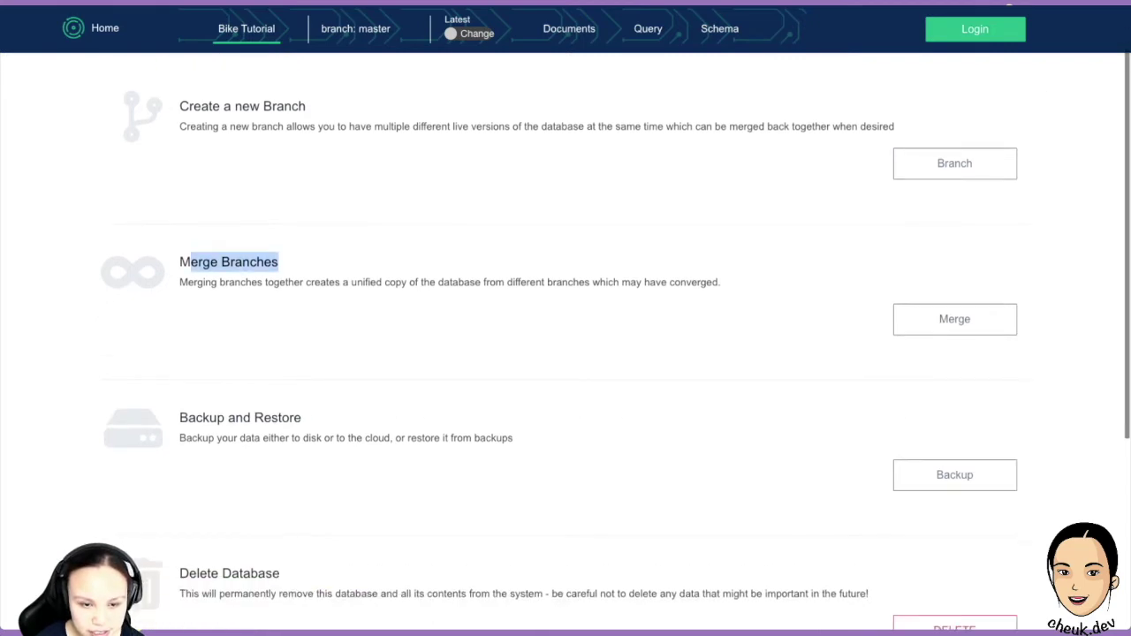
drag(302, 311, 201, 311)
click(281, 467)
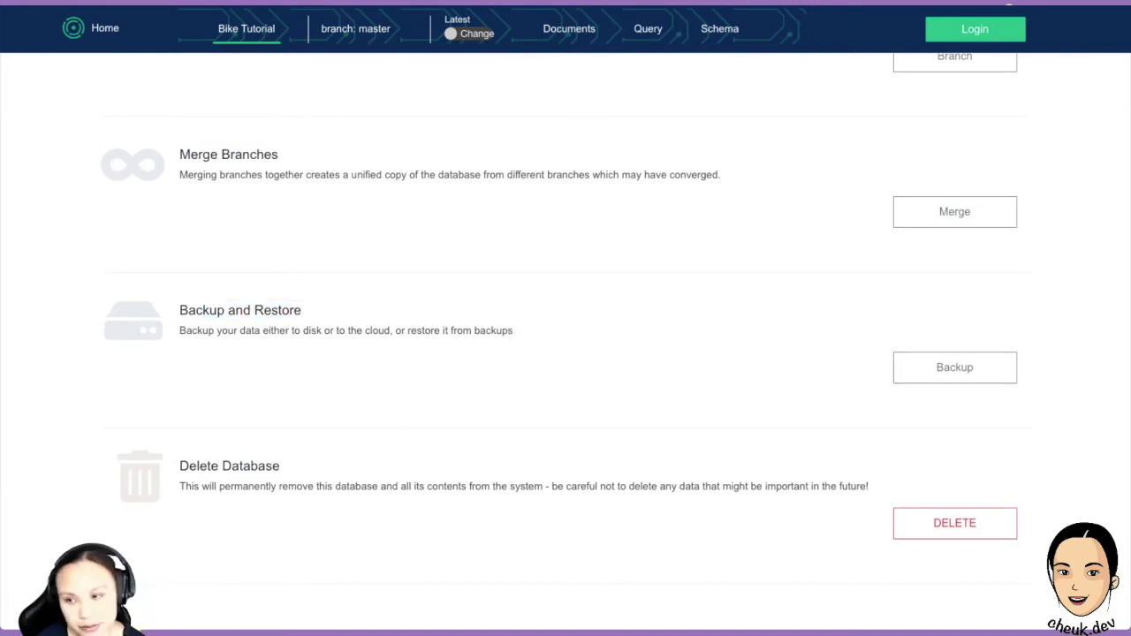
scroll(609, 331, up, 4)
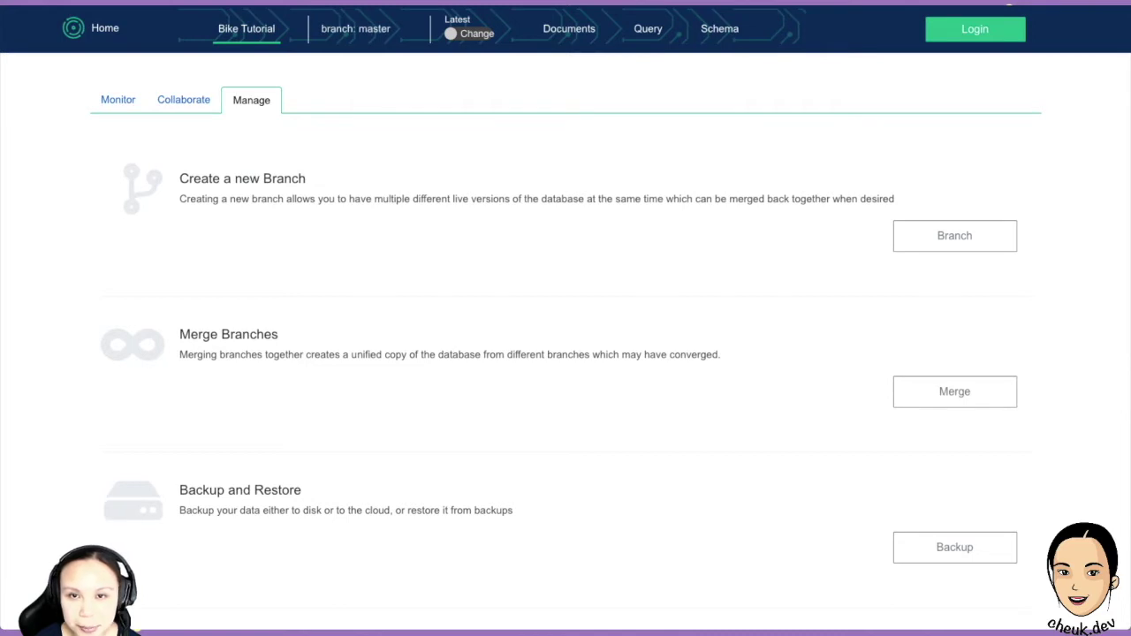
Show the commit history timeline for the Bike Tutorial database and hide it again.
click(468, 34)
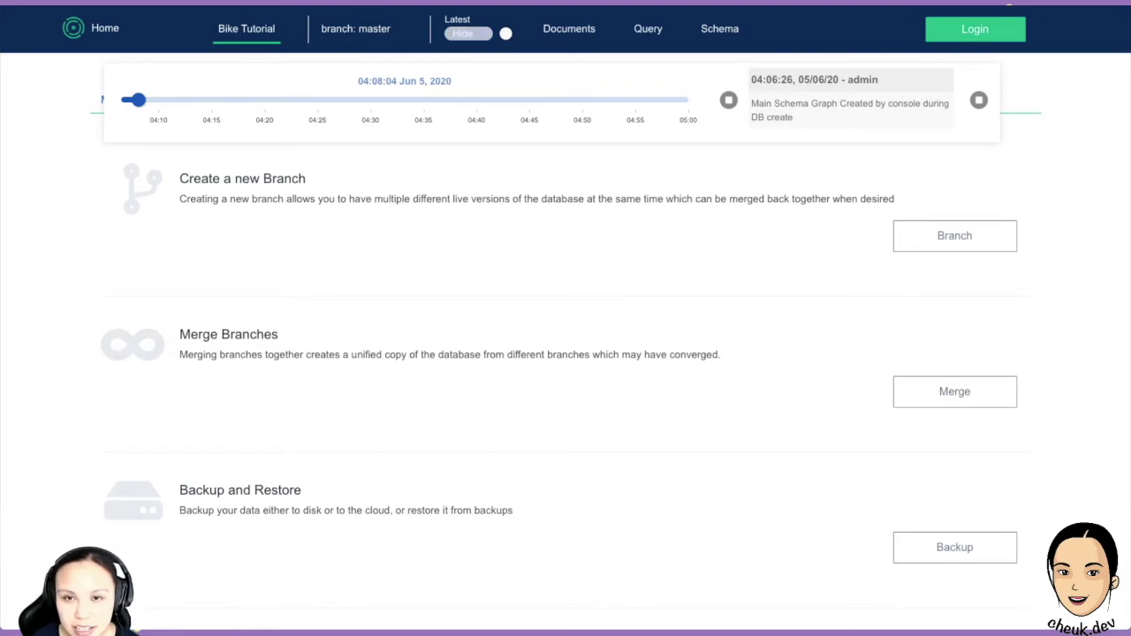
click(478, 33)
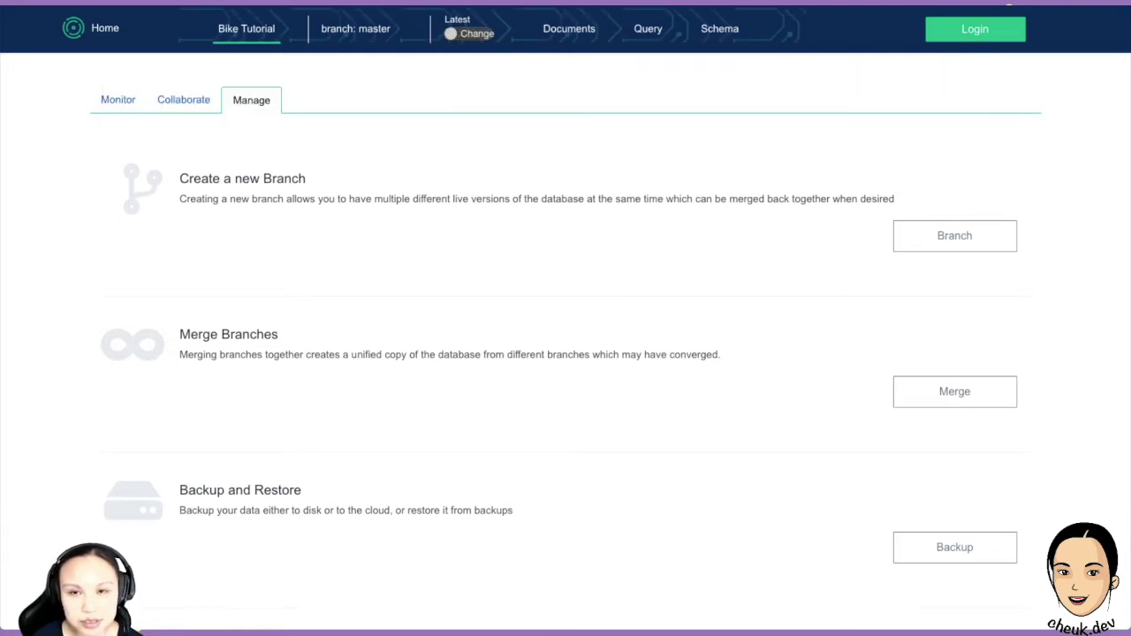
click(475, 33)
click(475, 34)
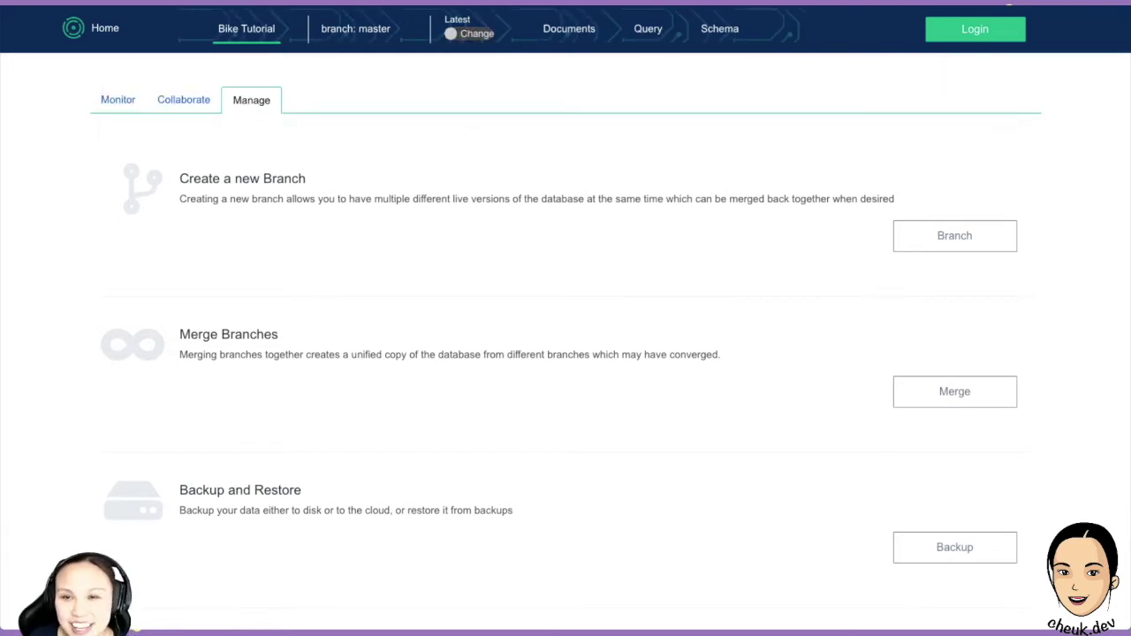
click(475, 34)
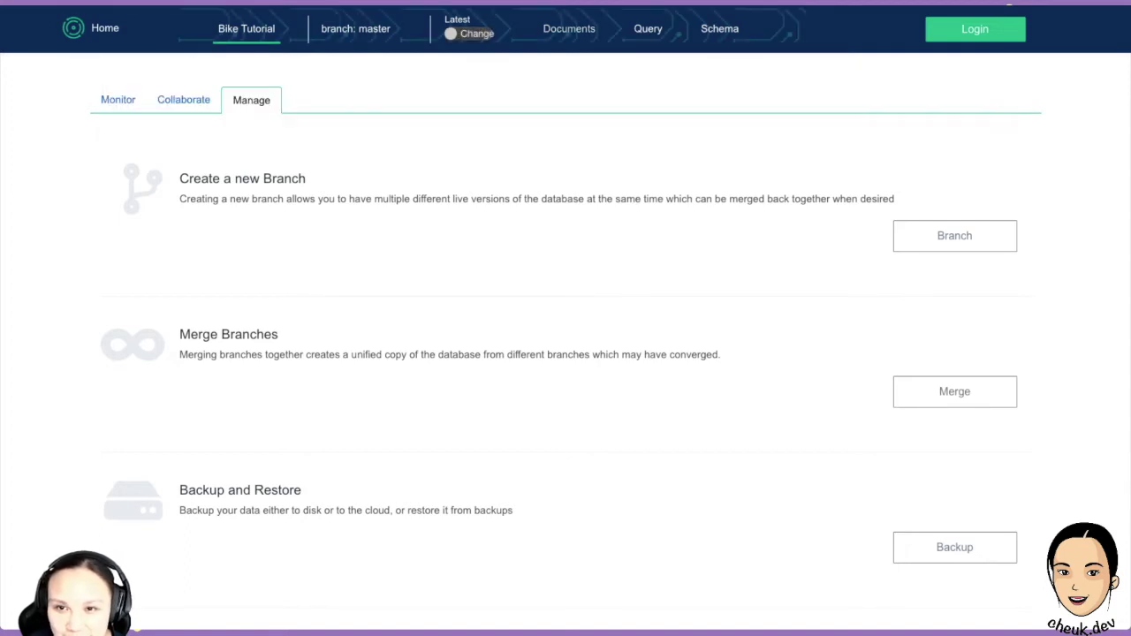
Look over the database's documents, query and schema pages.
click(569, 29)
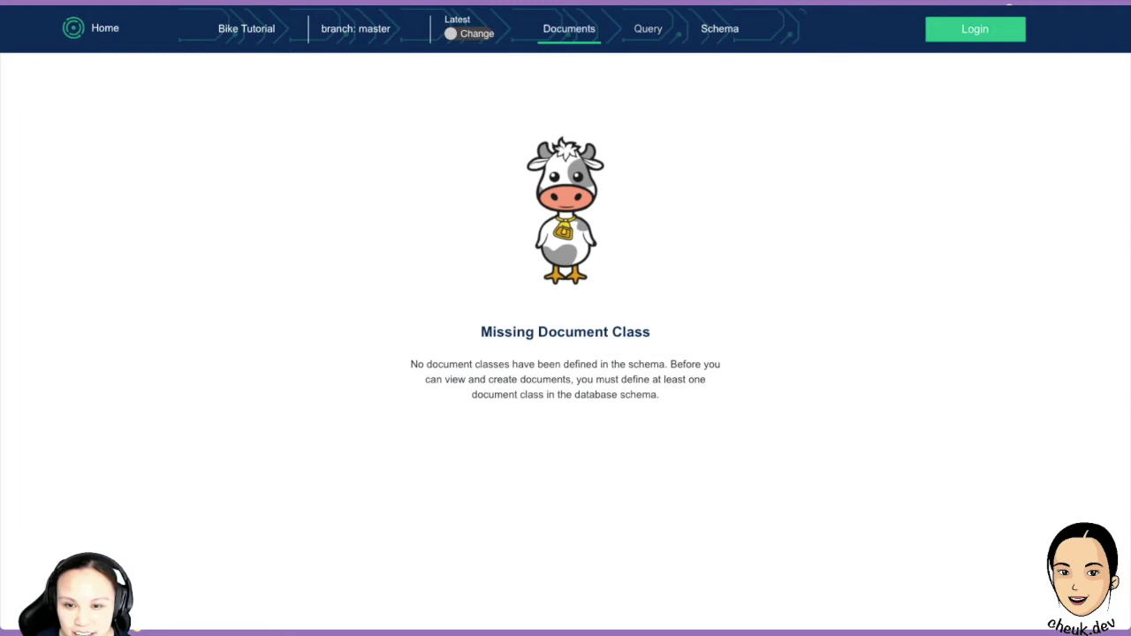
click(648, 29)
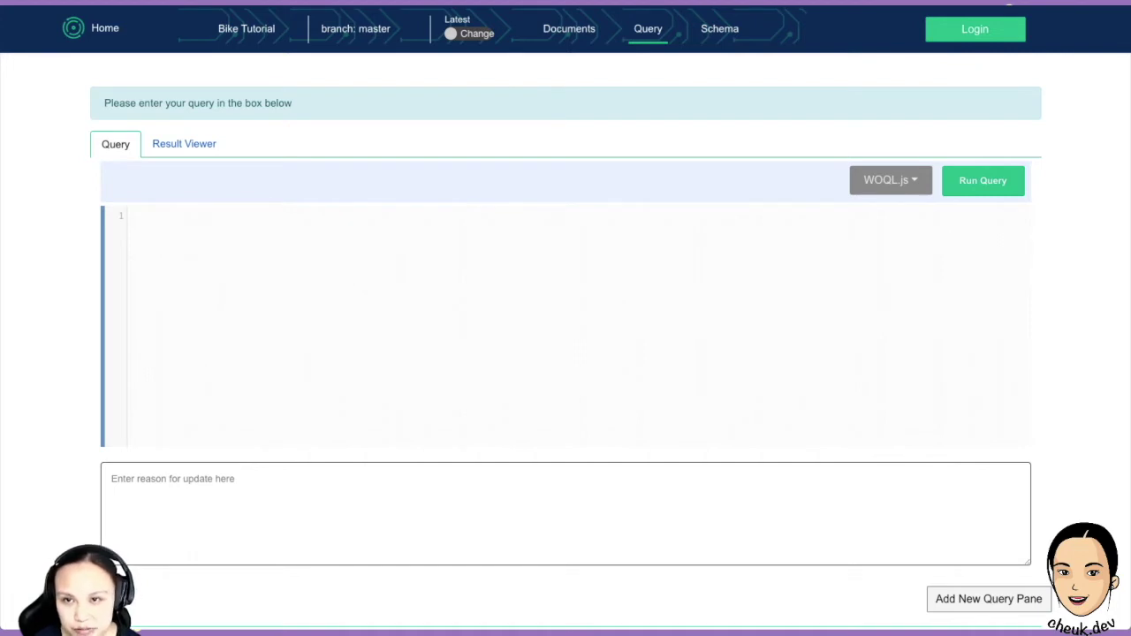
click(719, 29)
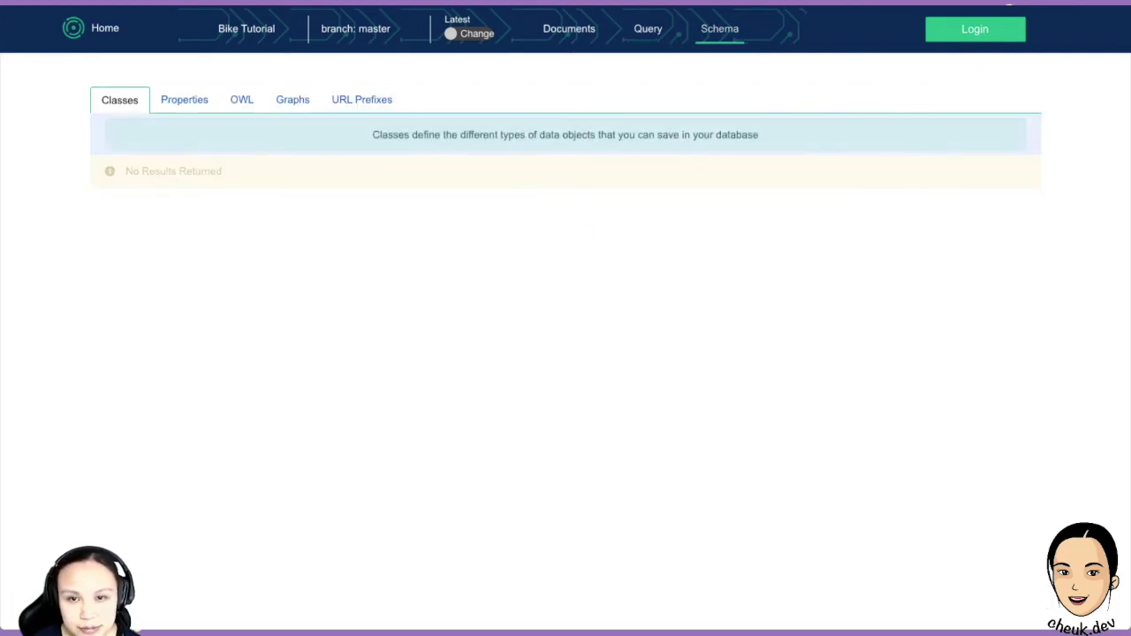
click(569, 29)
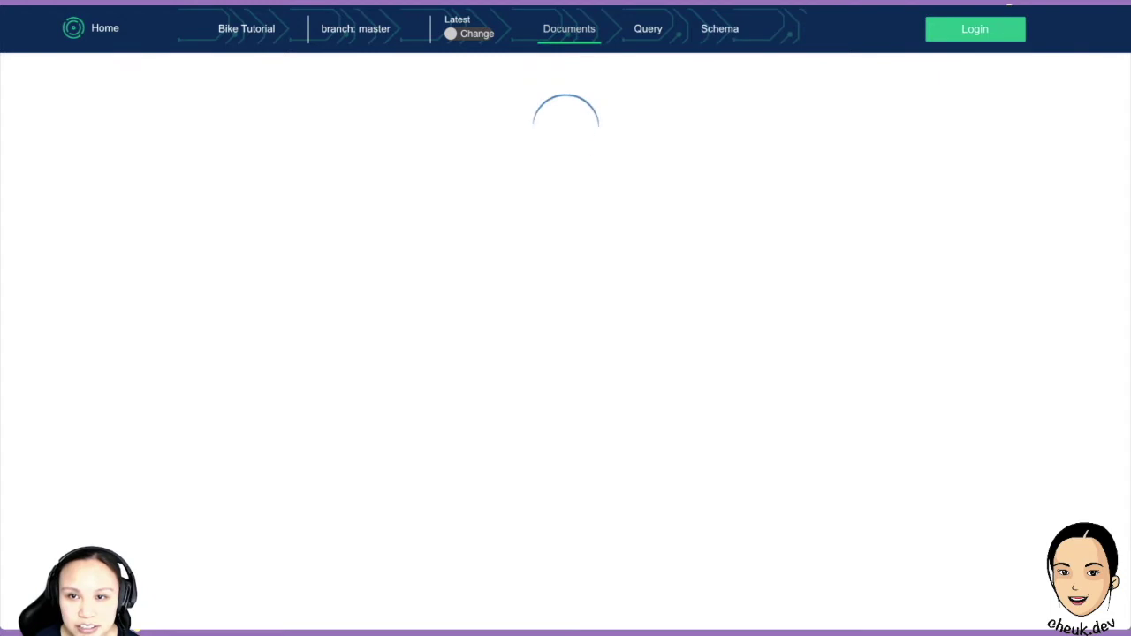
Examine the schema's classes, properties, OWL, graphs and URL prefixes, and return to the database overview.
click(719, 29)
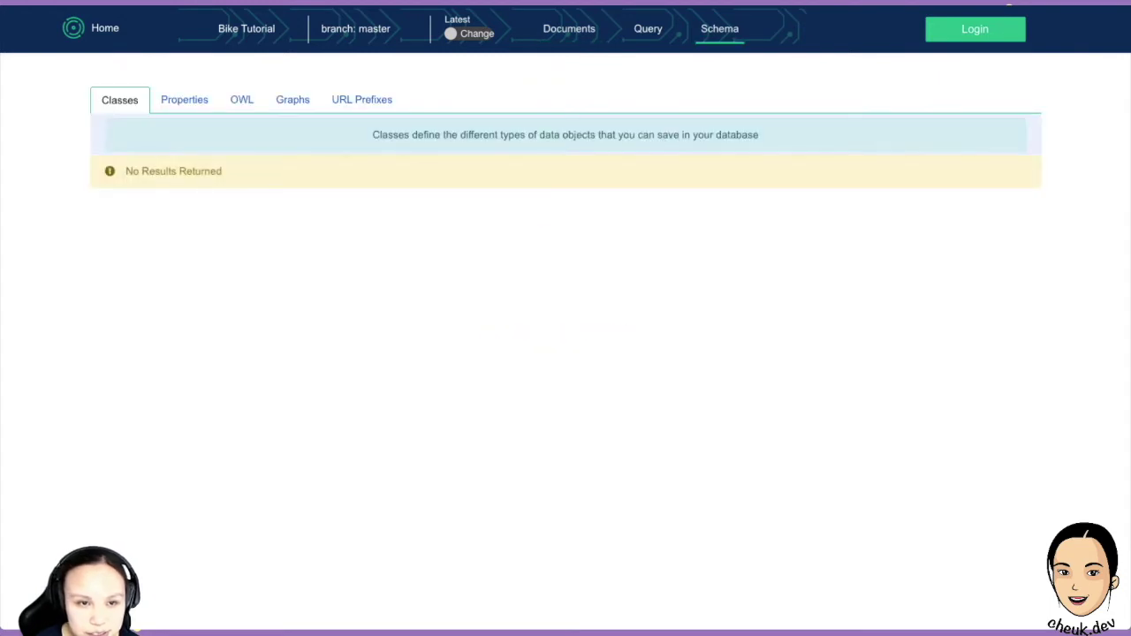
click(184, 100)
click(241, 100)
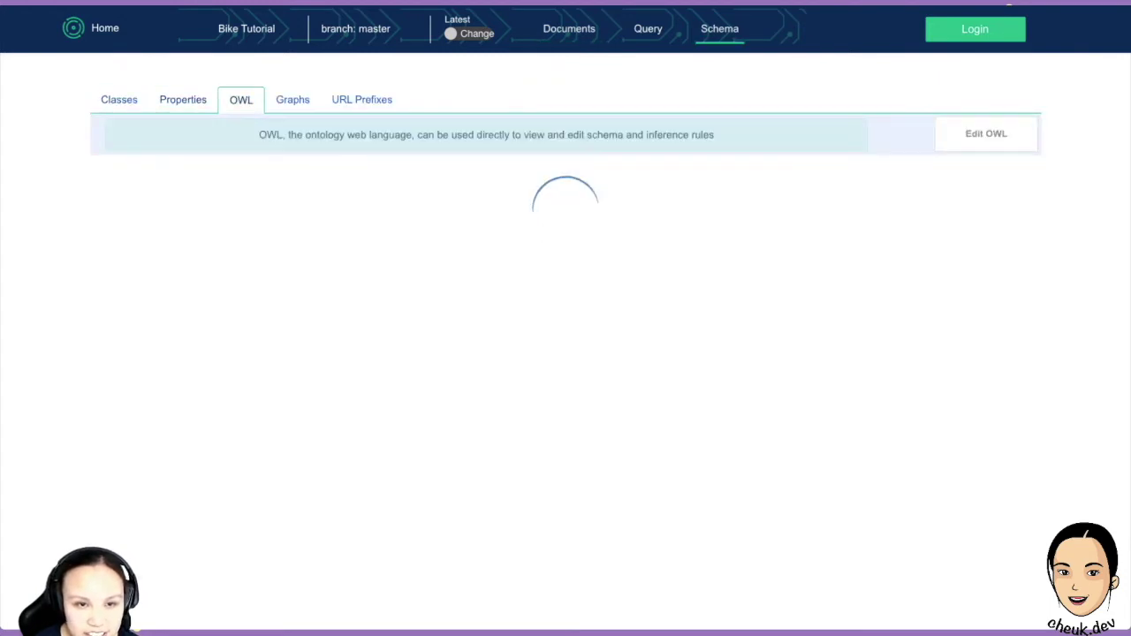
click(292, 99)
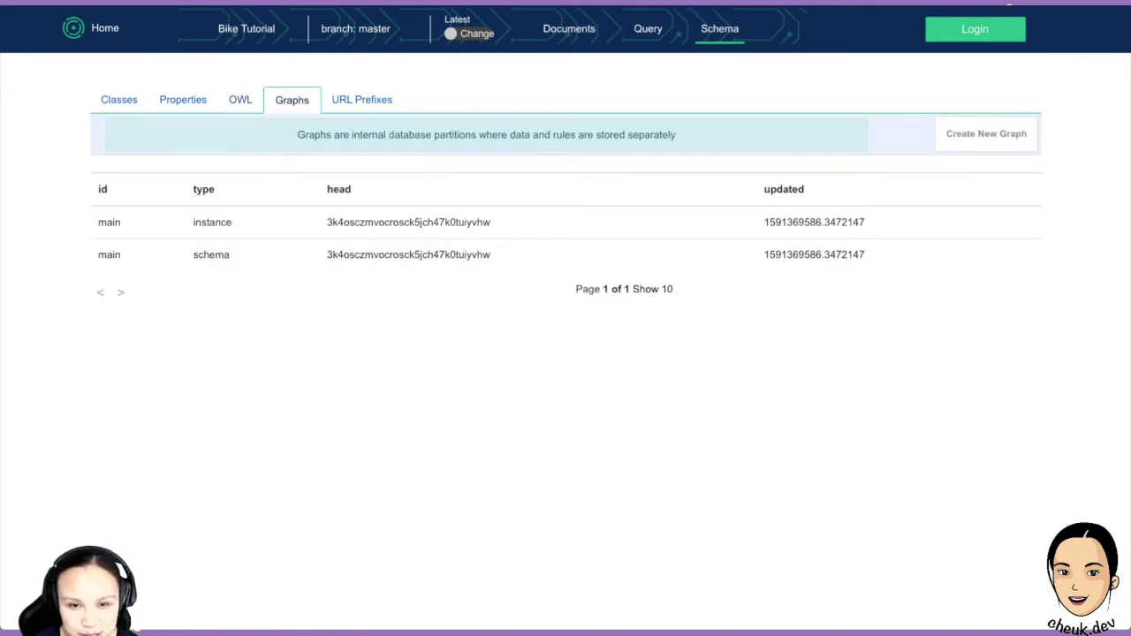
click(362, 100)
click(292, 100)
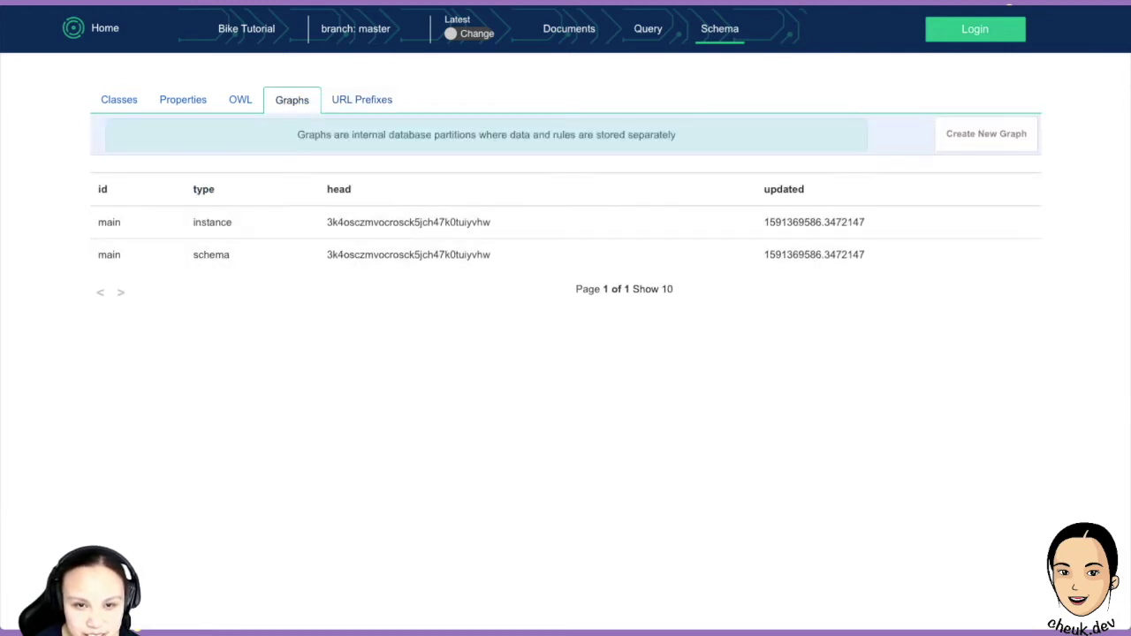
click(361, 100)
scroll(565, 336, down, 4)
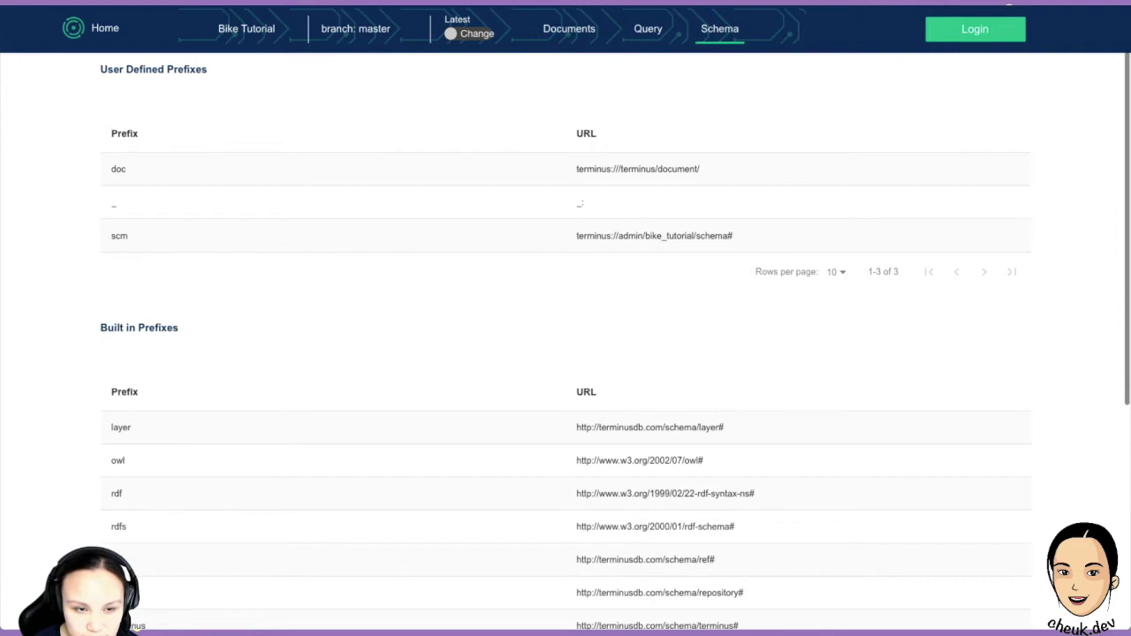
scroll(565, 335, up, 4)
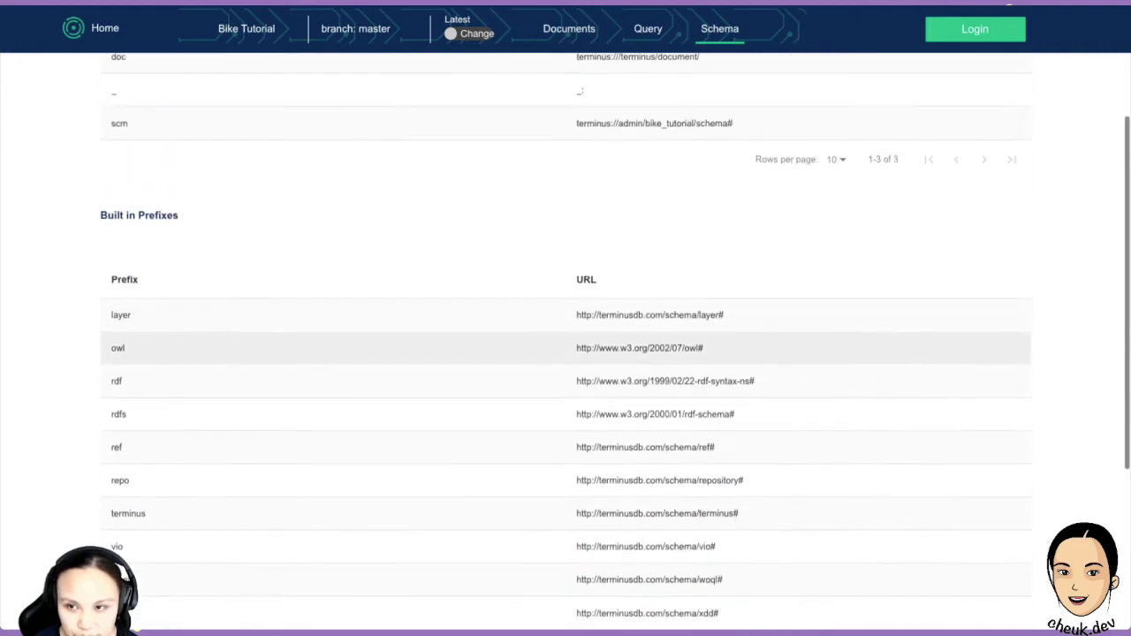
click(120, 101)
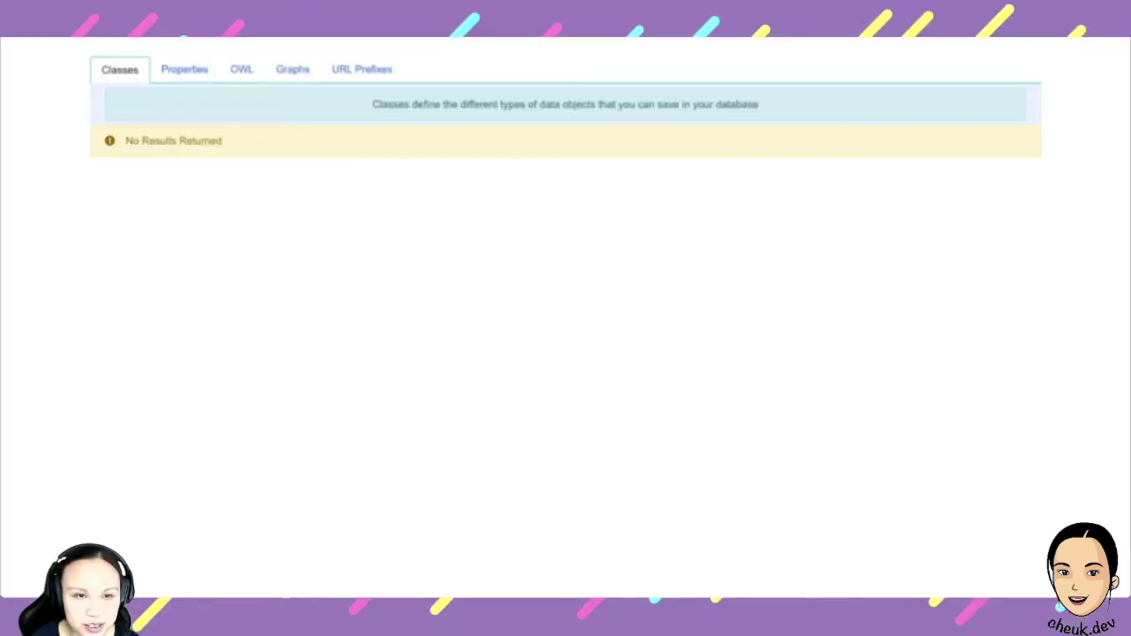
click(247, 29)
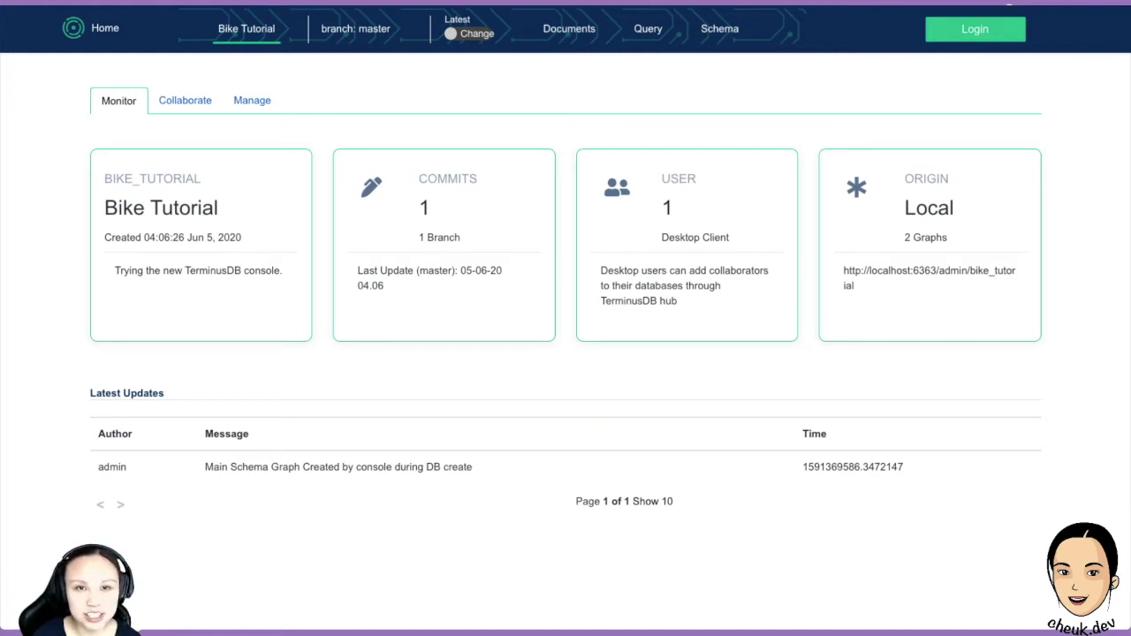
Switch to the TerminusDB website's documentation and look through the Getting started section's installation guides.
key(super+t)
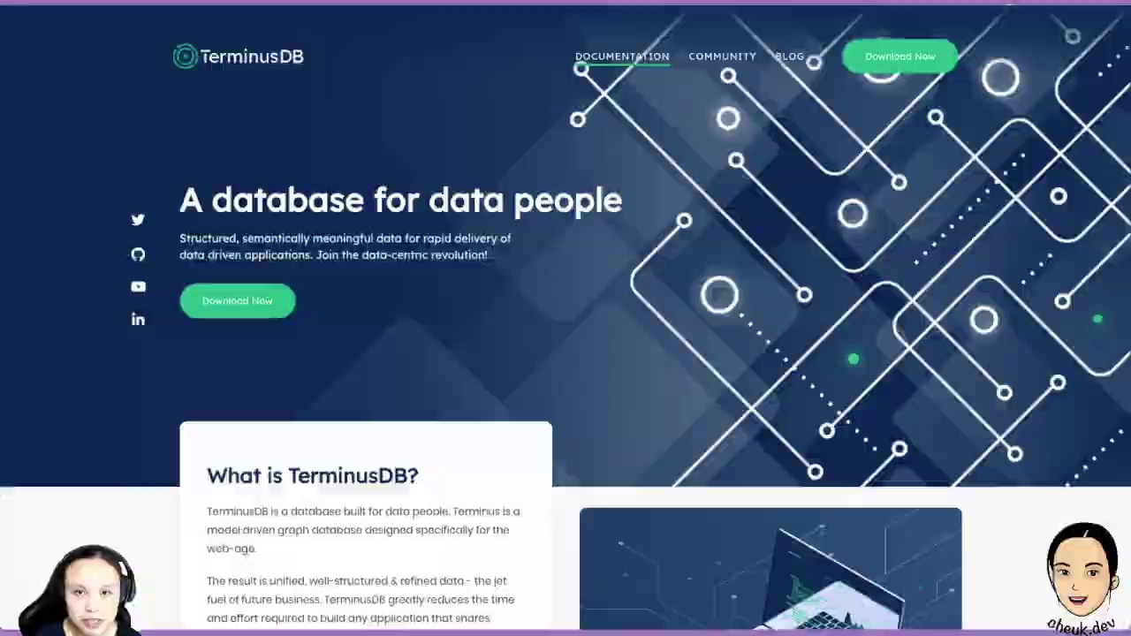
click(622, 56)
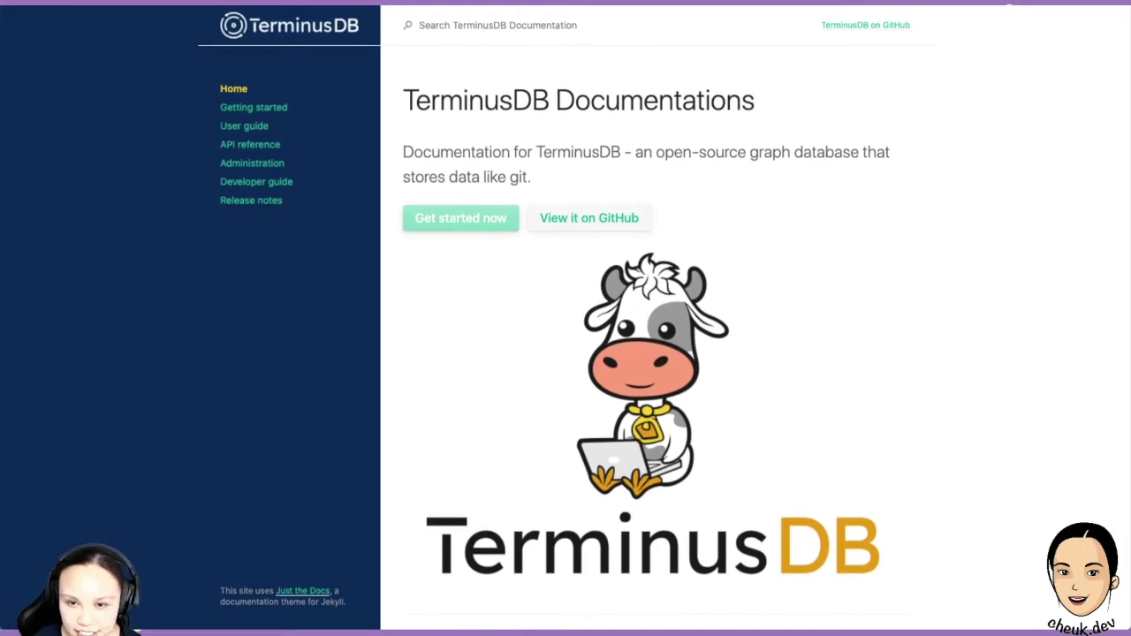
click(254, 107)
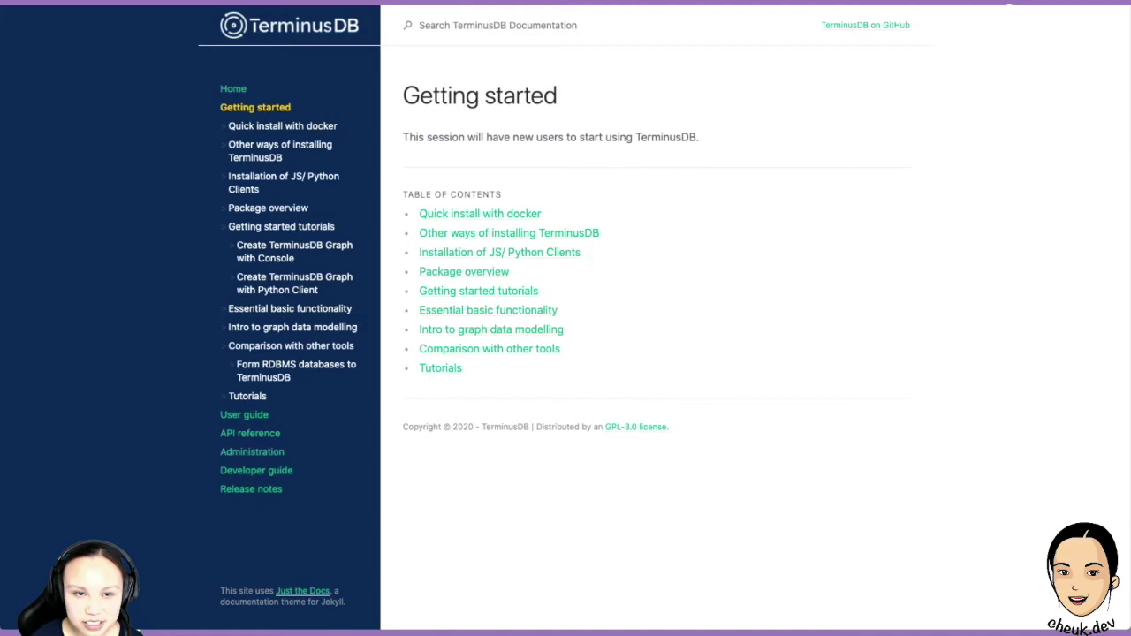
click(282, 126)
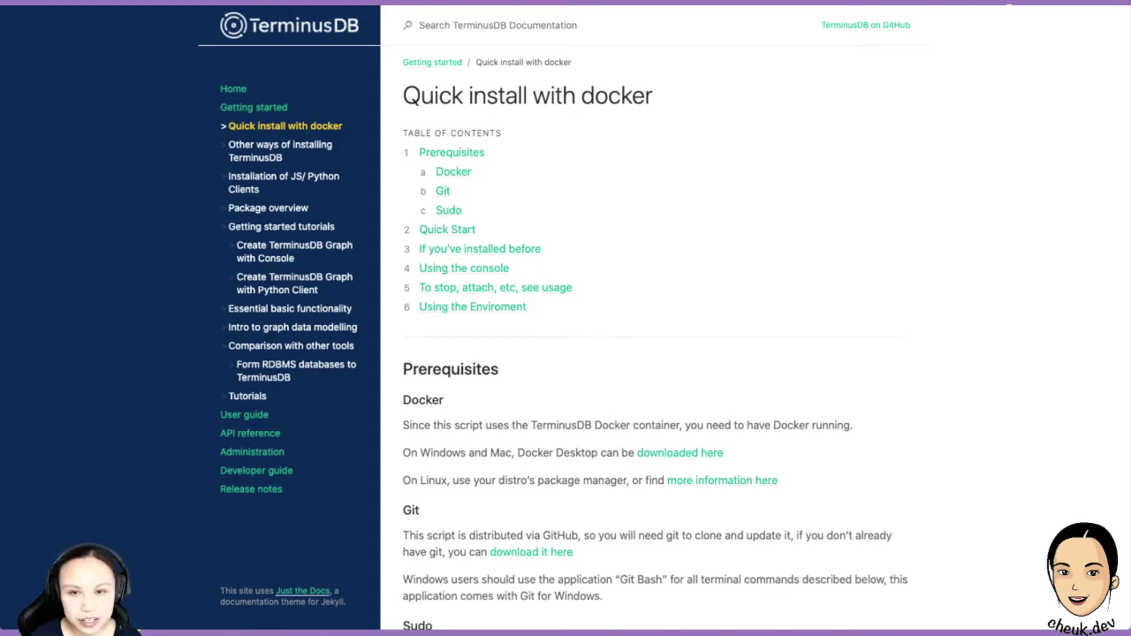
click(280, 146)
click(254, 108)
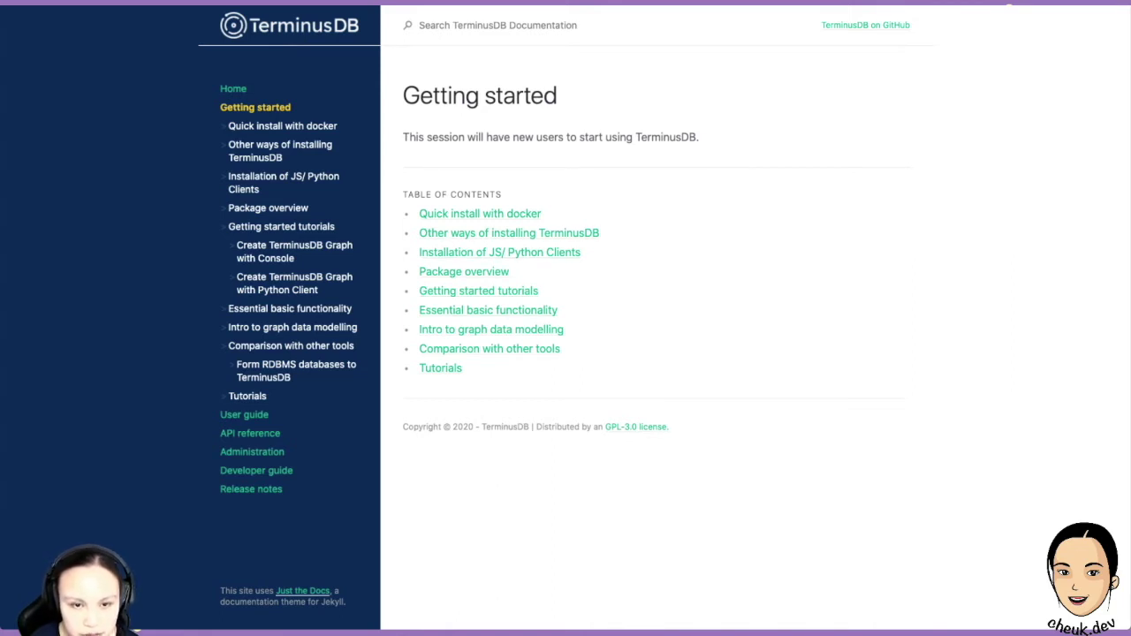
Review the database creation instructions in the getting started tutorial "Create TerminusDB Graph with Console".
click(281, 227)
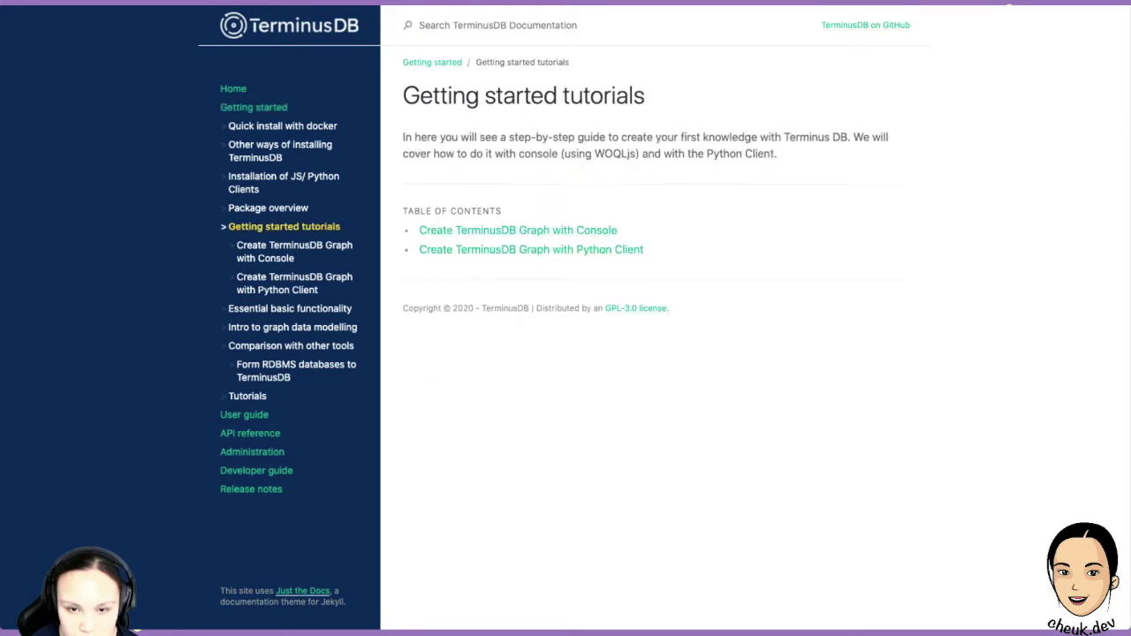
click(294, 251)
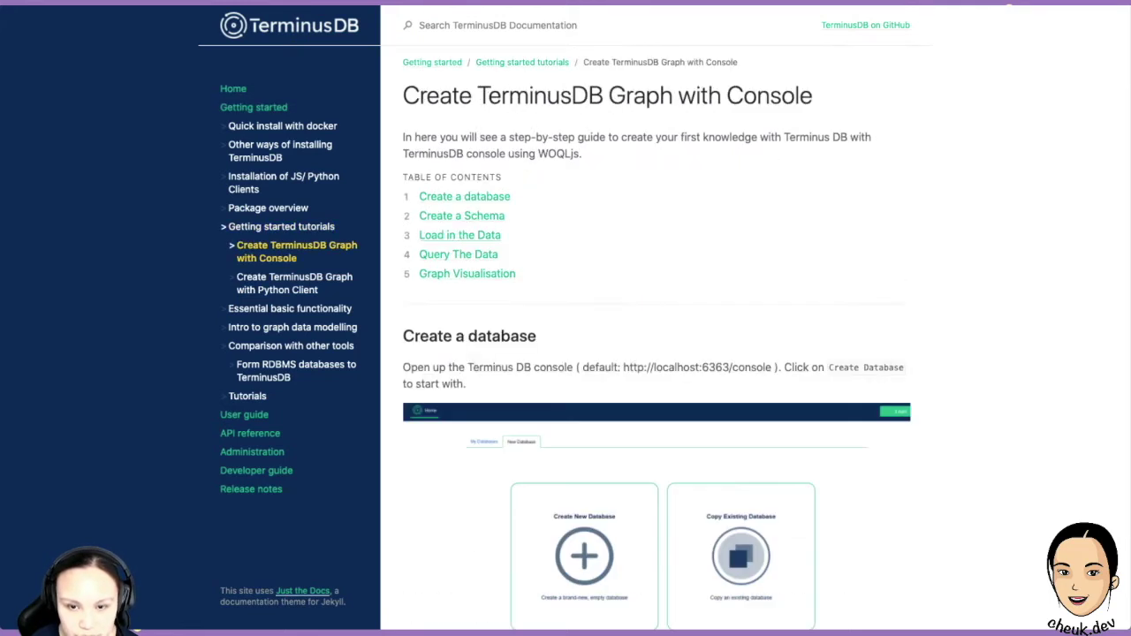
scroll(656, 318, down, 4)
scroll(656, 121, down, 8)
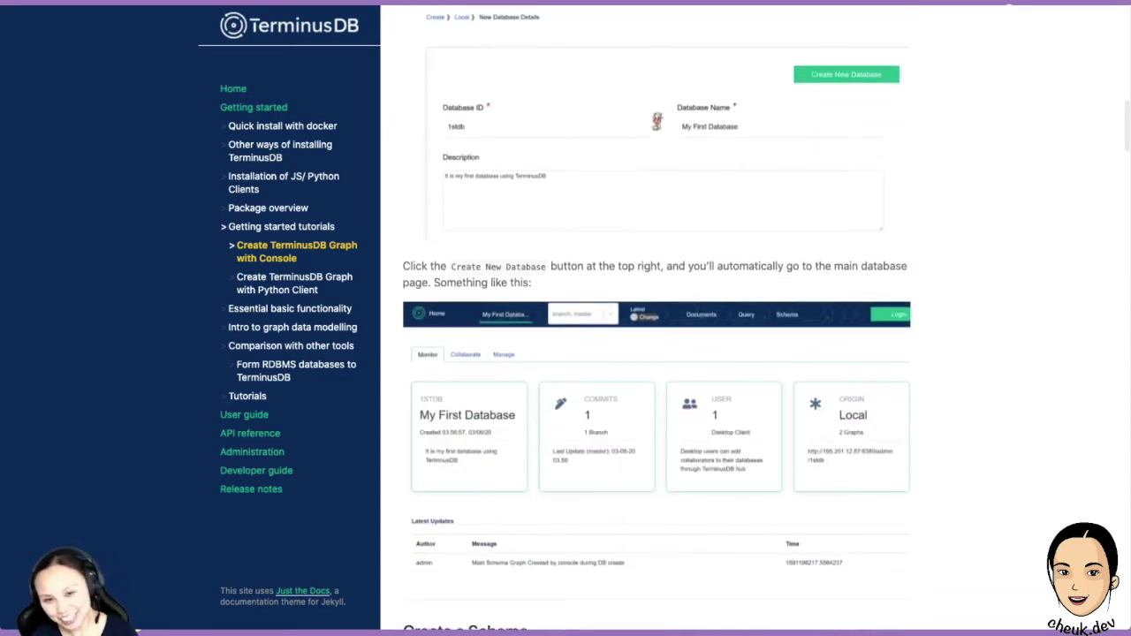
scroll(657, 318, up, 3)
scroll(656, 318, up, 1)
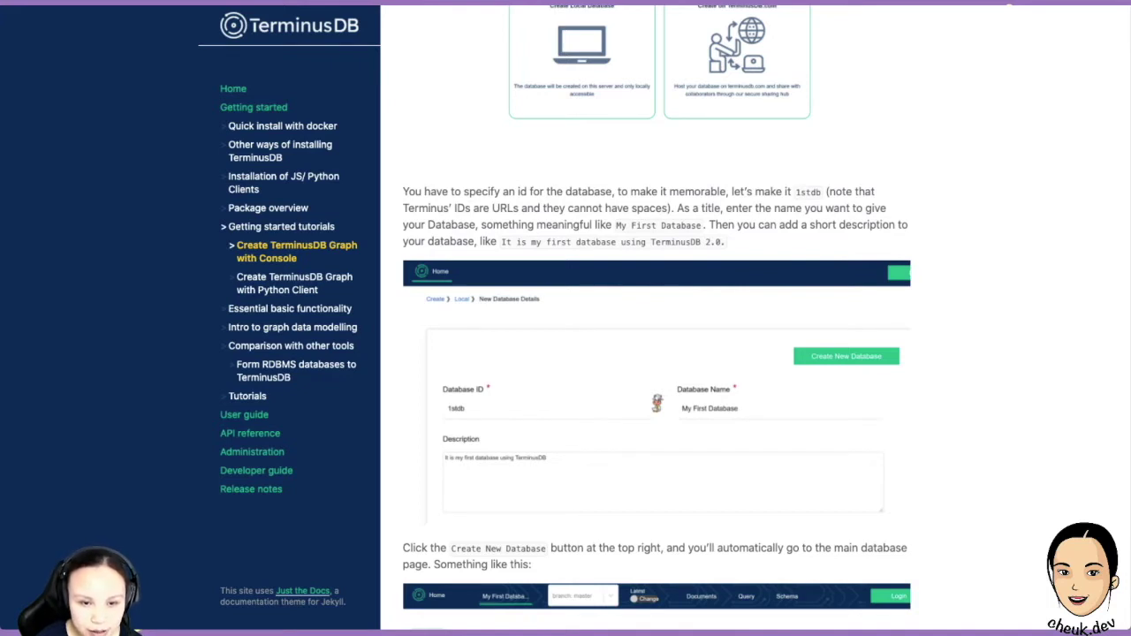
Read the comparison guide "Form RDBMS databases to TerminusDB", covering its query language, schema and data loading sections.
click(291, 345)
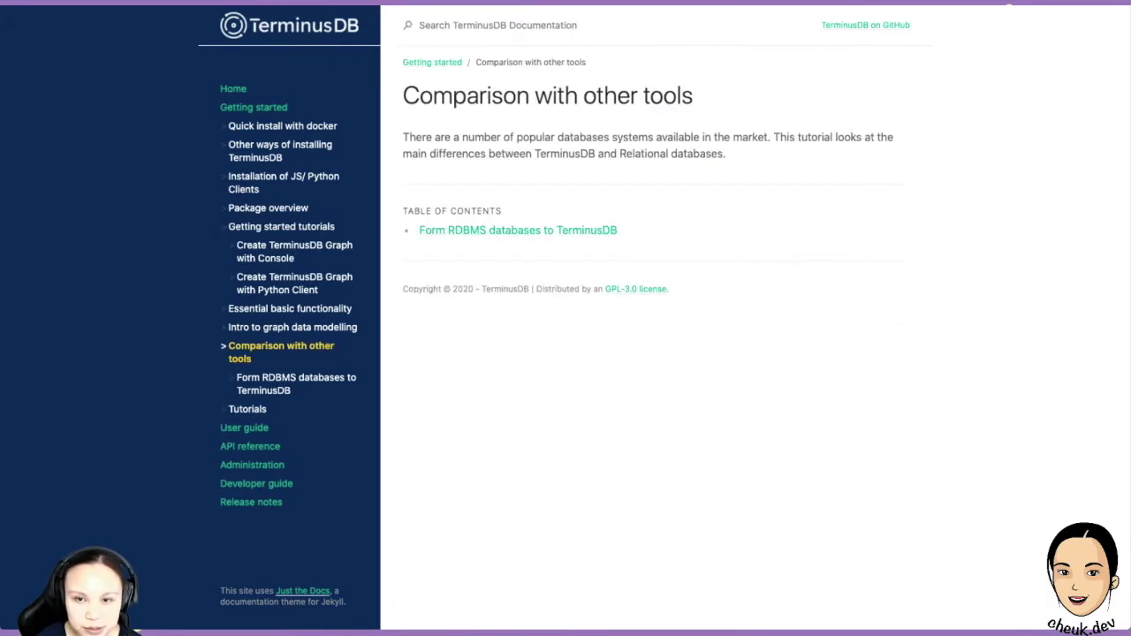
click(518, 231)
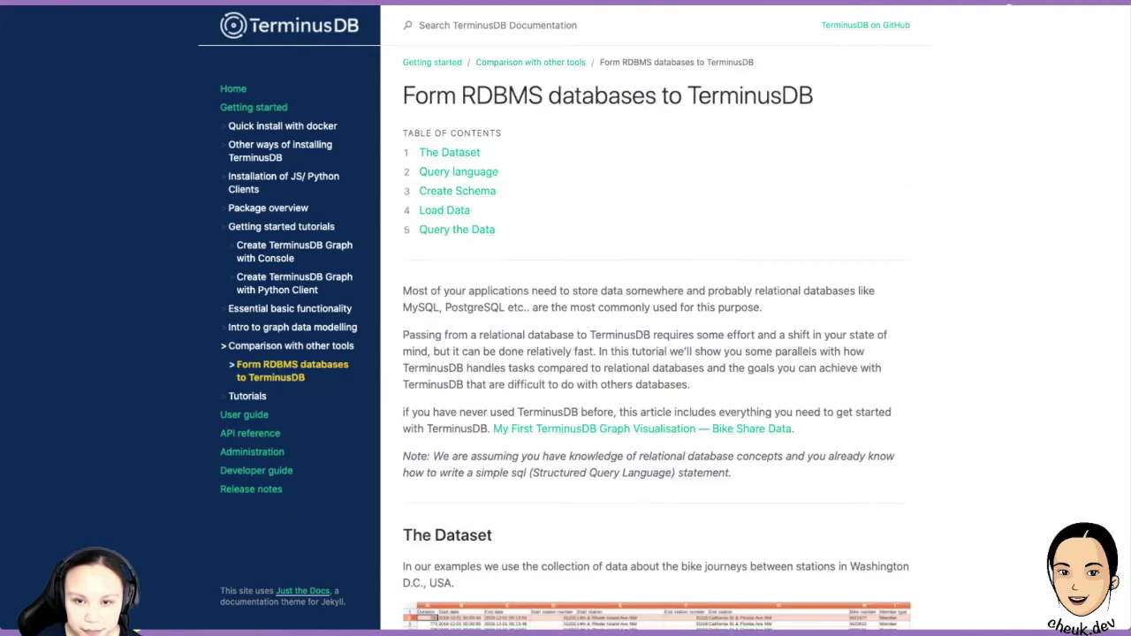
scroll(565, 318, down, 5)
scroll(656, 318, down, 9)
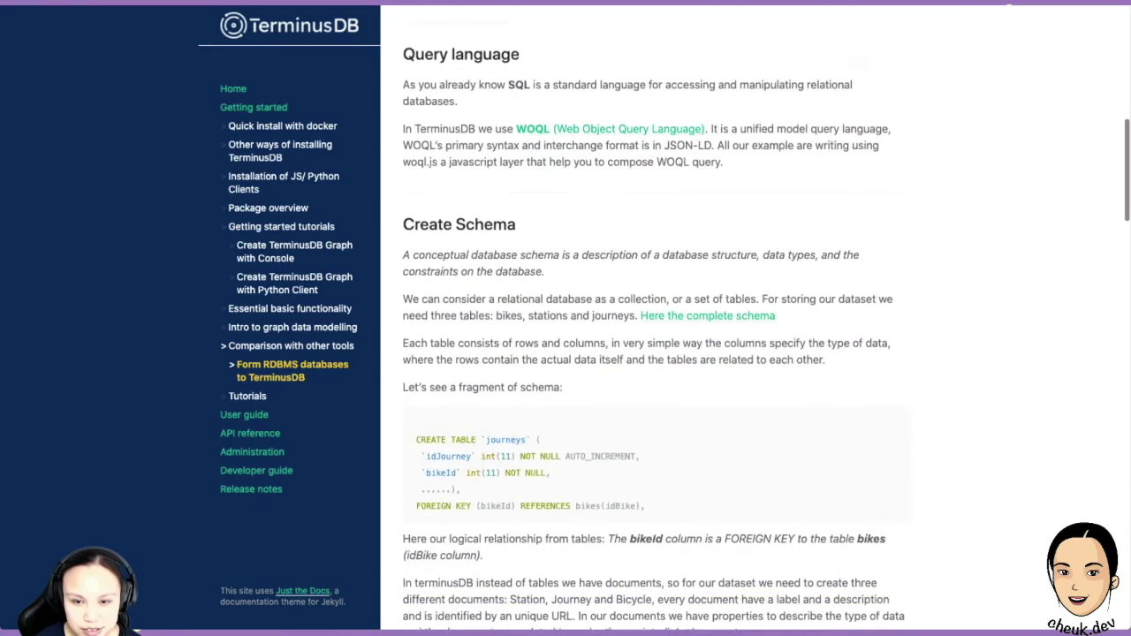
scroll(656, 318, down, 6)
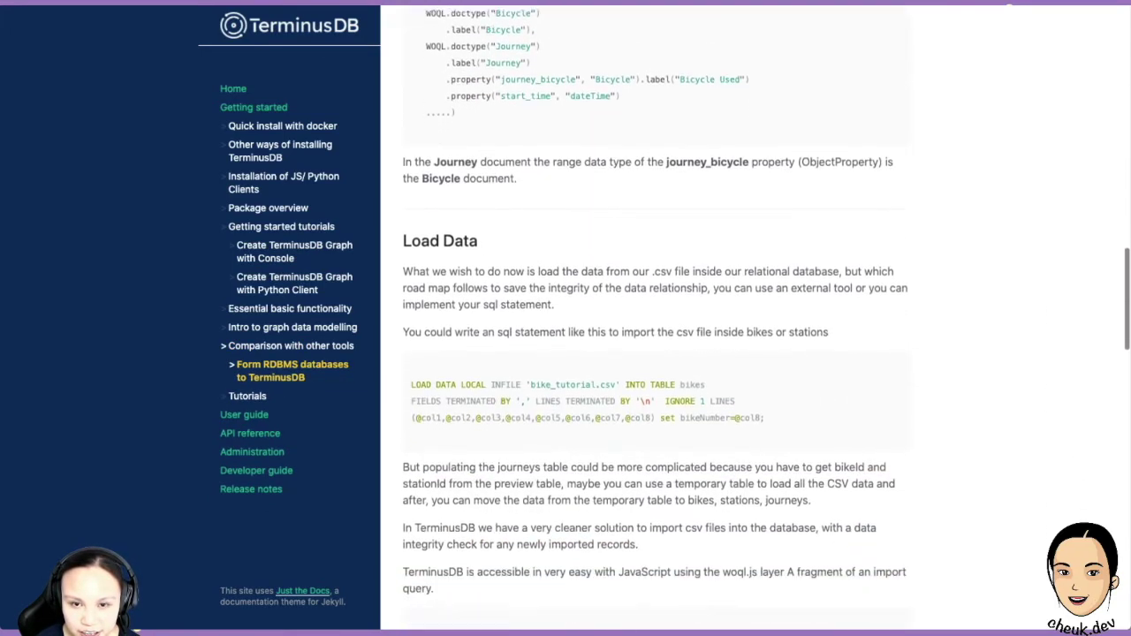
scroll(656, 319, up, 4)
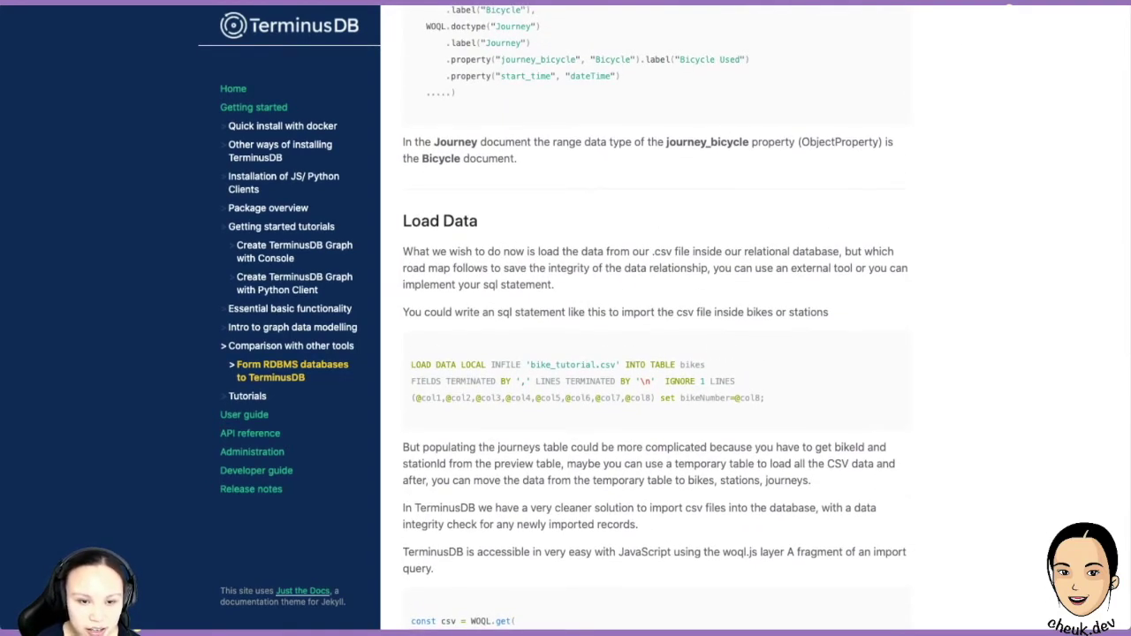
Look through the documentation's Tutorials page, from the Bike Share Data tutorial to the contributed demos.
click(247, 396)
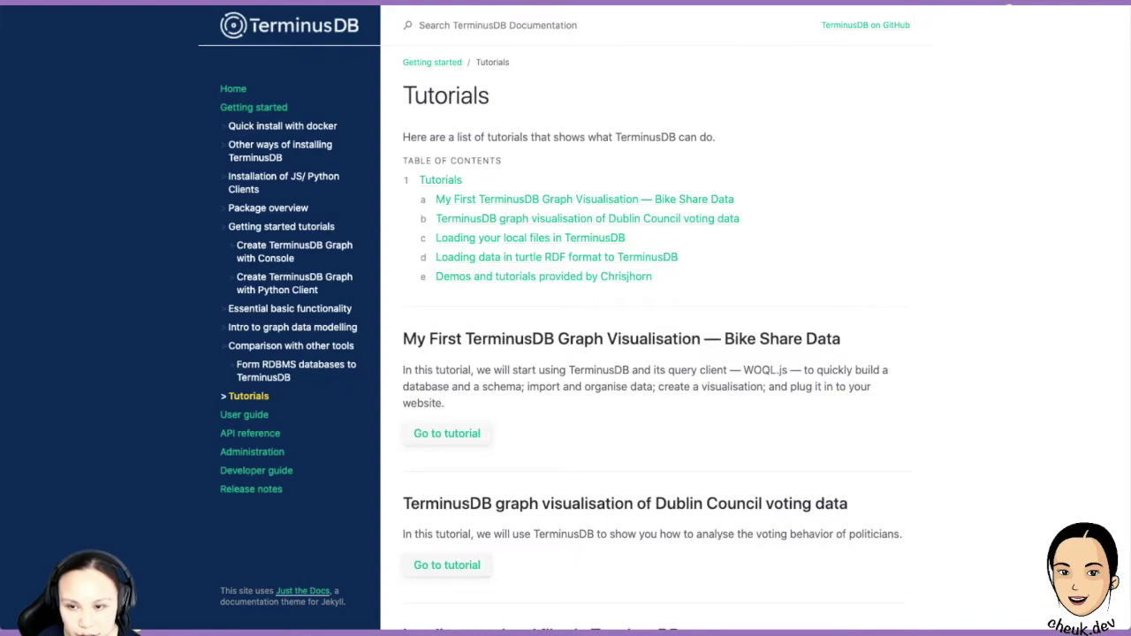
scroll(657, 318, down, 5)
scroll(656, 318, up, 5)
scroll(656, 318, down, 4)
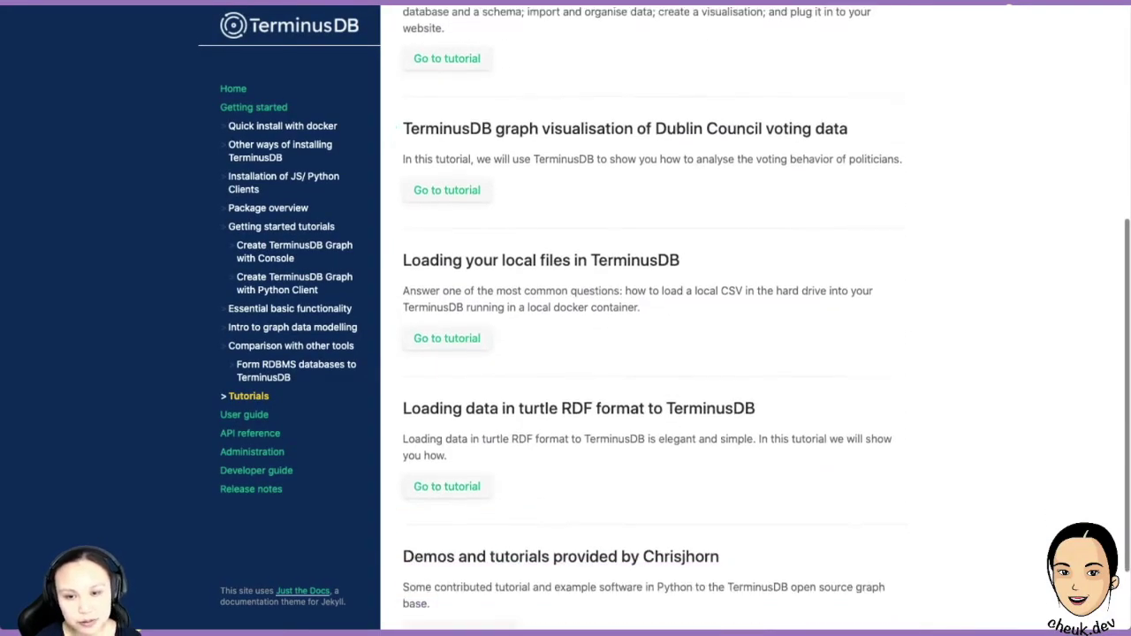
scroll(656, 318, down, 1)
scroll(657, 318, down, 1)
scroll(657, 318, down, 1)
scroll(657, 318, up, 4)
scroll(656, 318, up, 3)
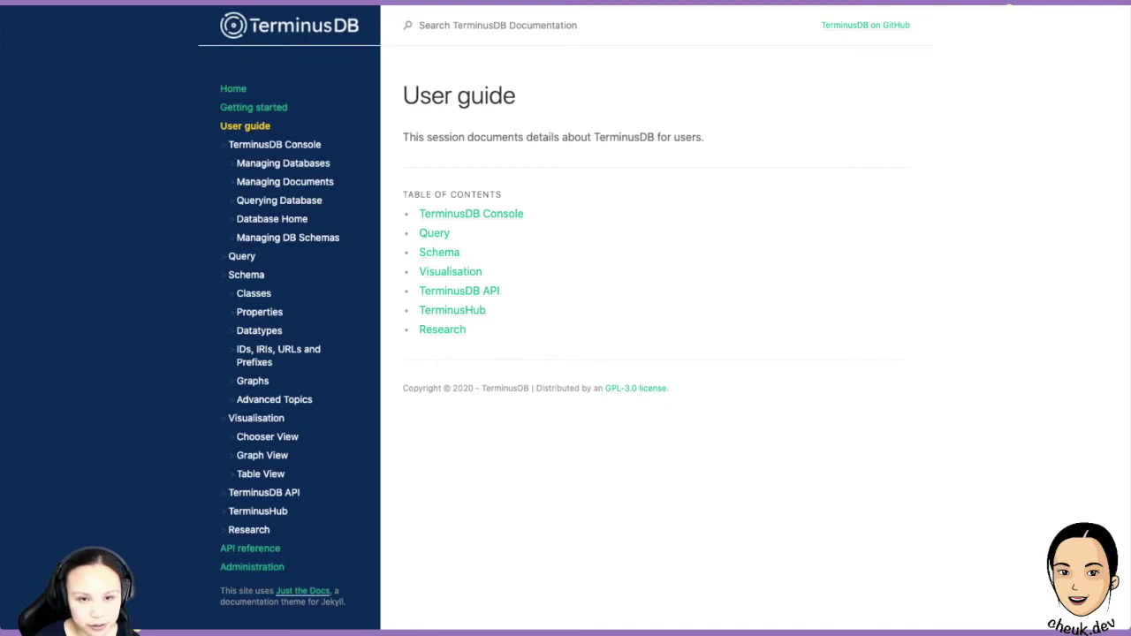
Look over the user guide's Schema page, from the introduction to the advanced OWL section.
scroll(289, 318, down, 1)
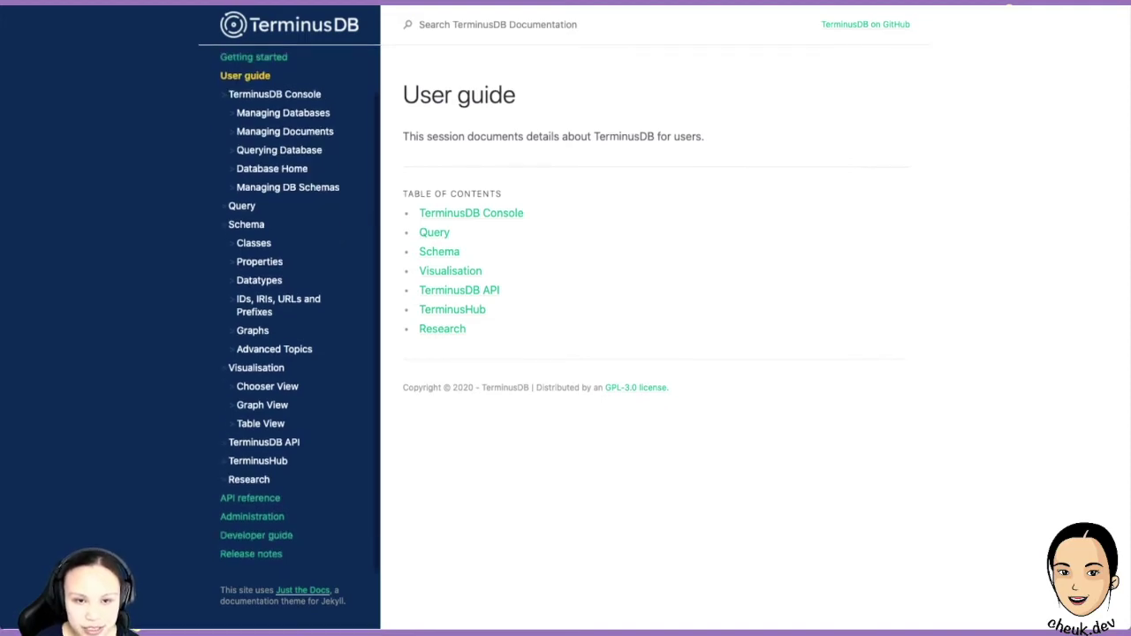
click(246, 225)
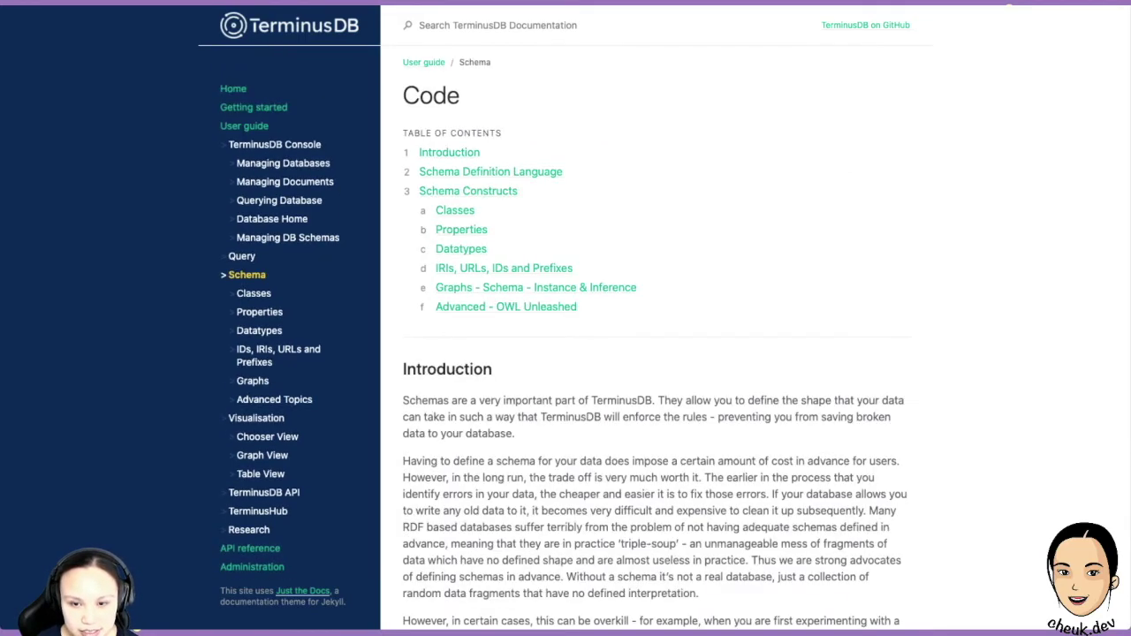
scroll(657, 353, down, 14)
scroll(657, 353, down, 5)
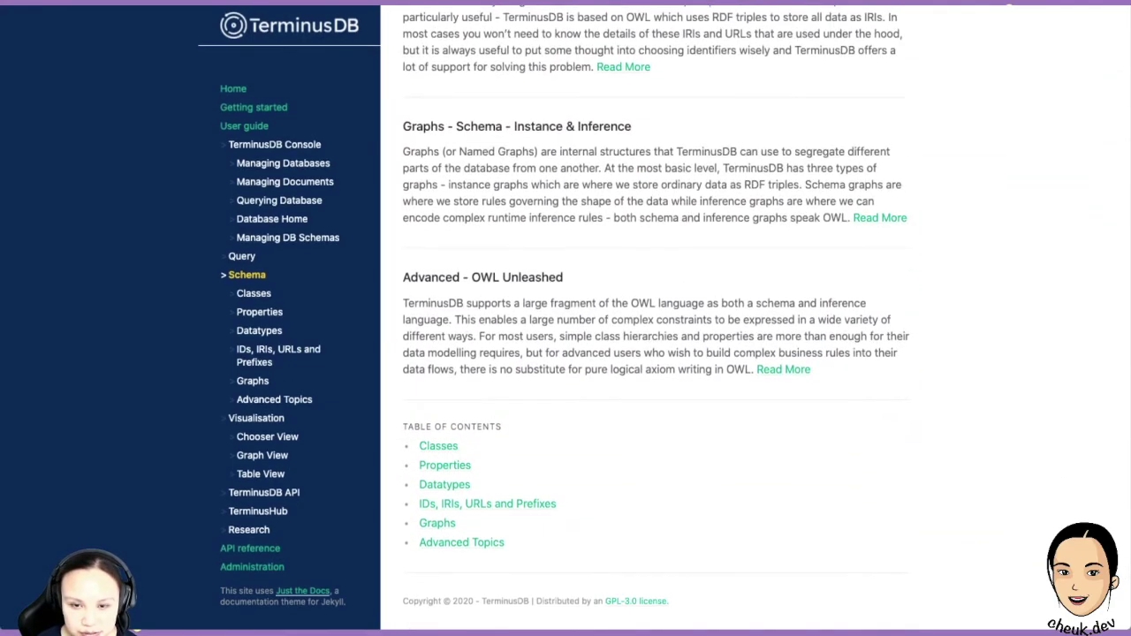
scroll(300, 313, down, 2)
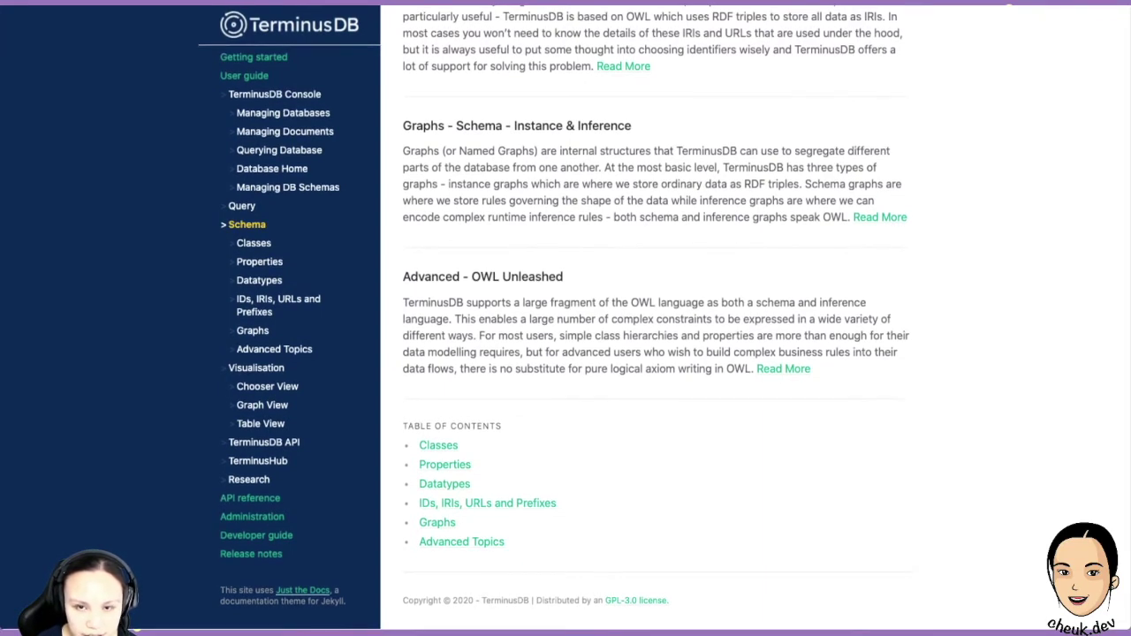
Browse the JavaScript client documentation from the API reference, and return to the API reference page.
click(250, 498)
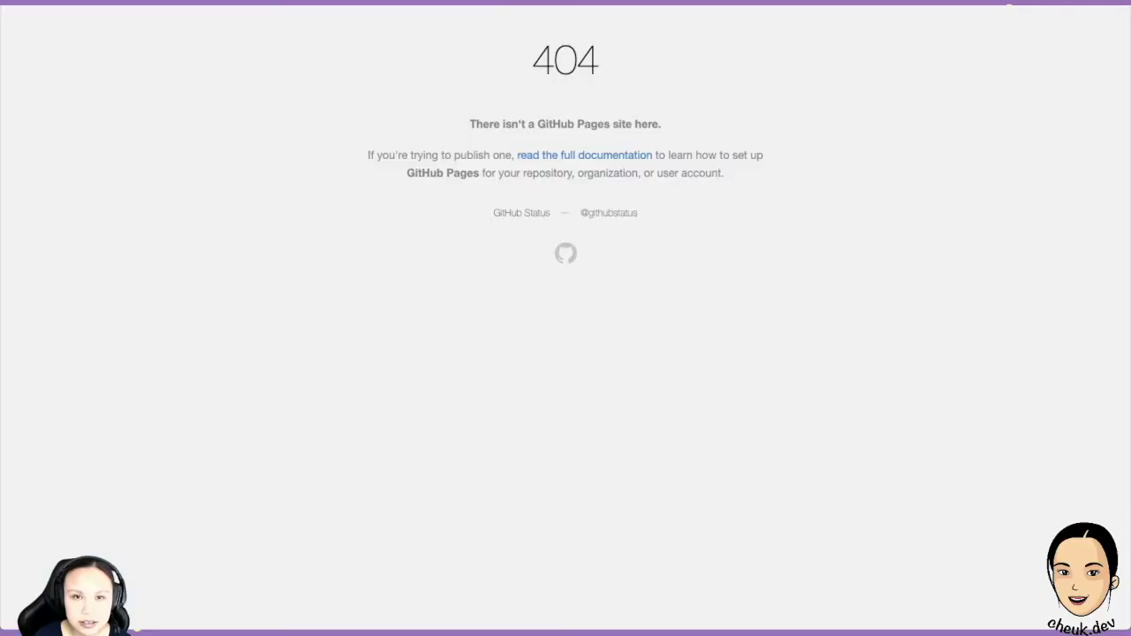
key(alt+Left)
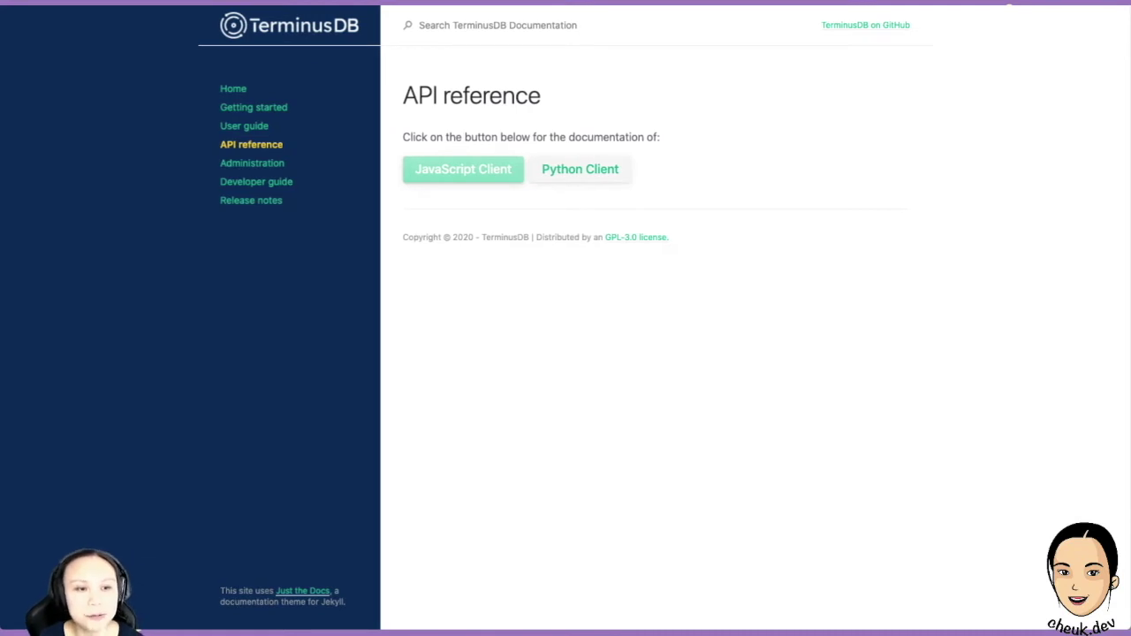
click(463, 169)
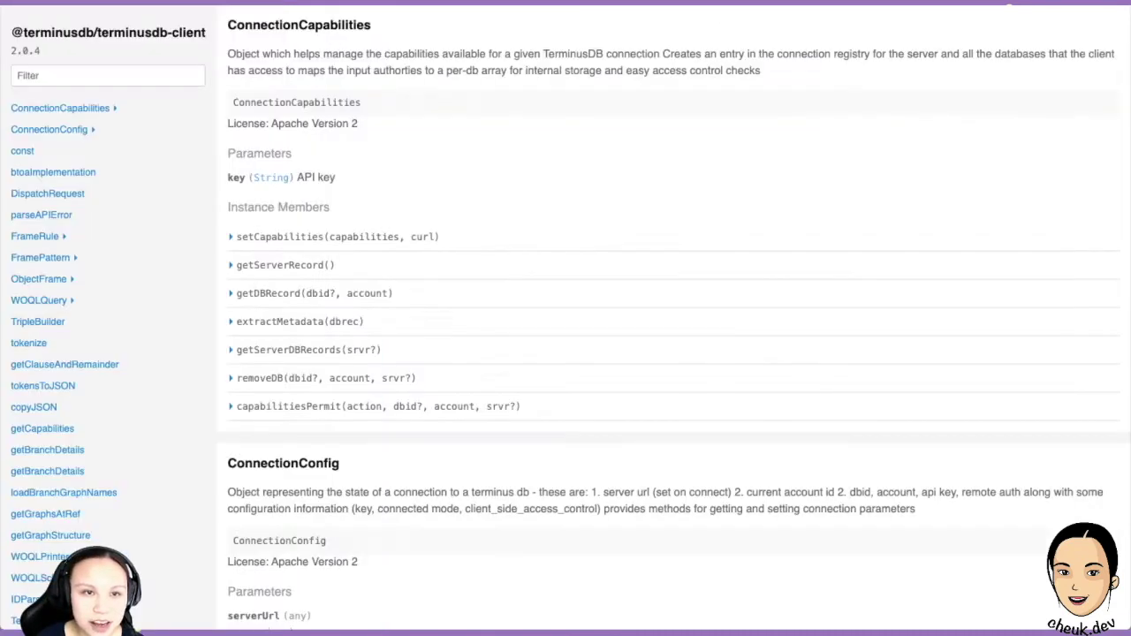
scroll(757, 318, down, 2)
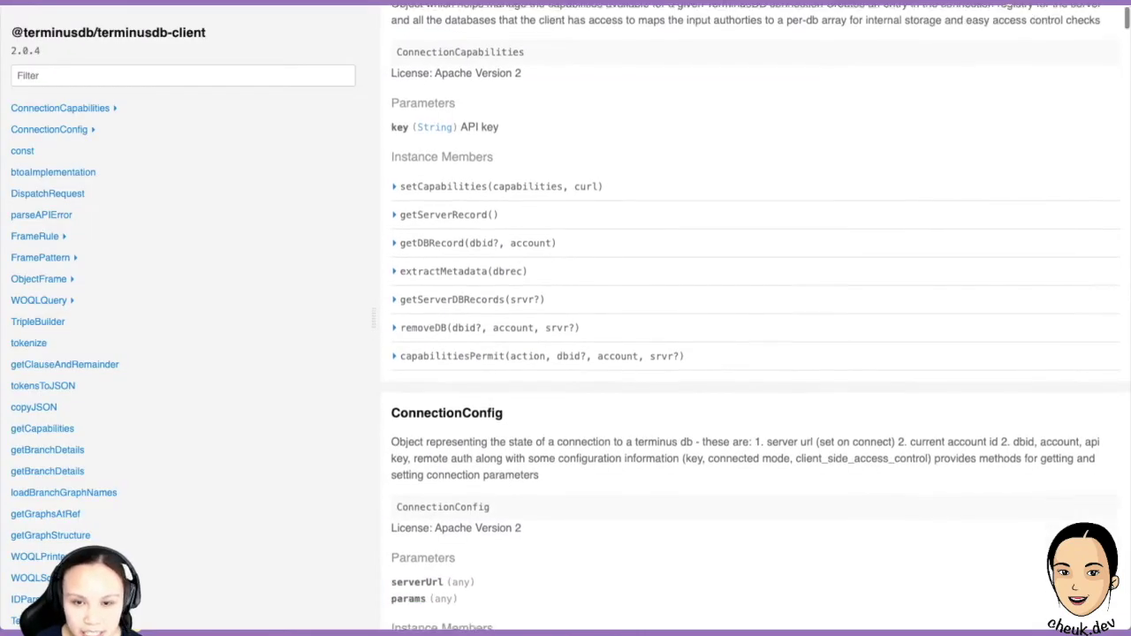
scroll(756, 318, down, 3)
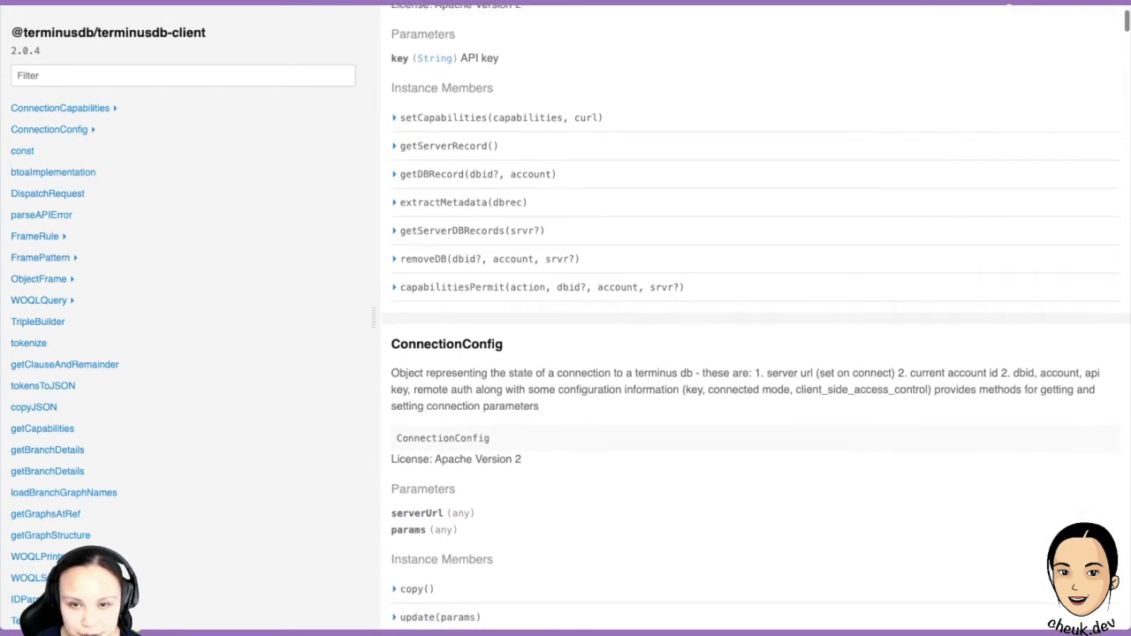
scroll(756, 318, up, 4)
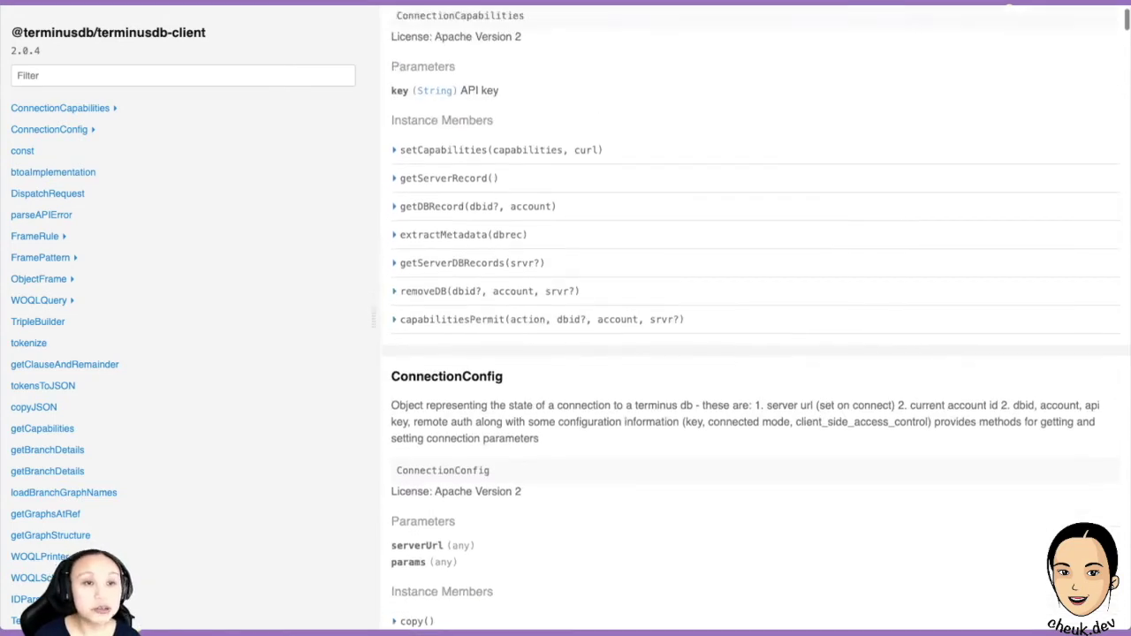
key(alt+Left)
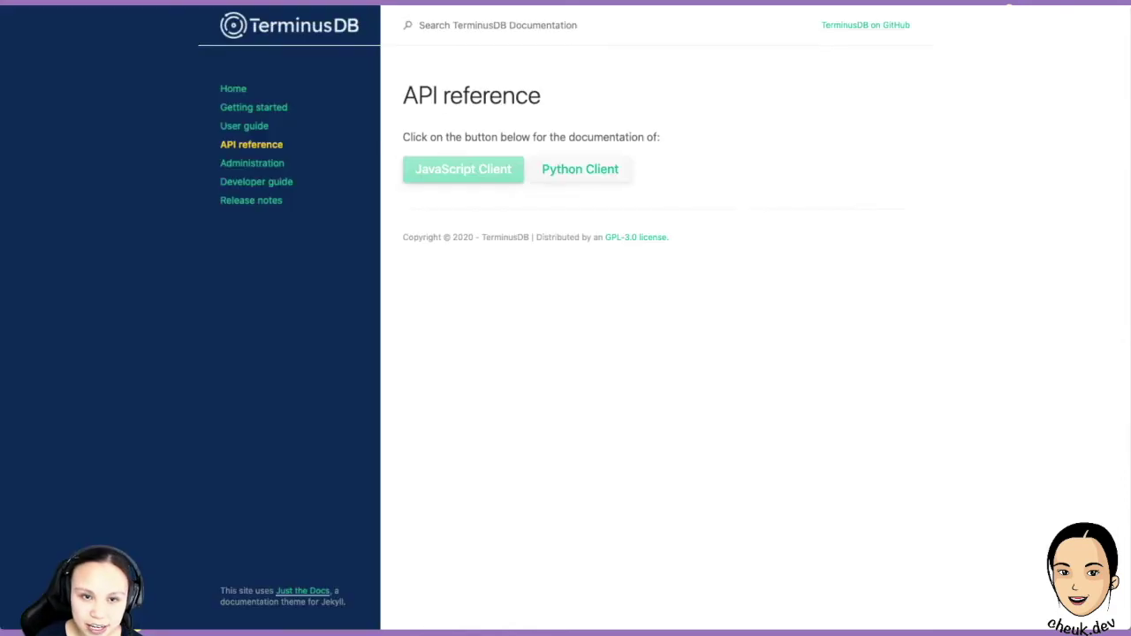
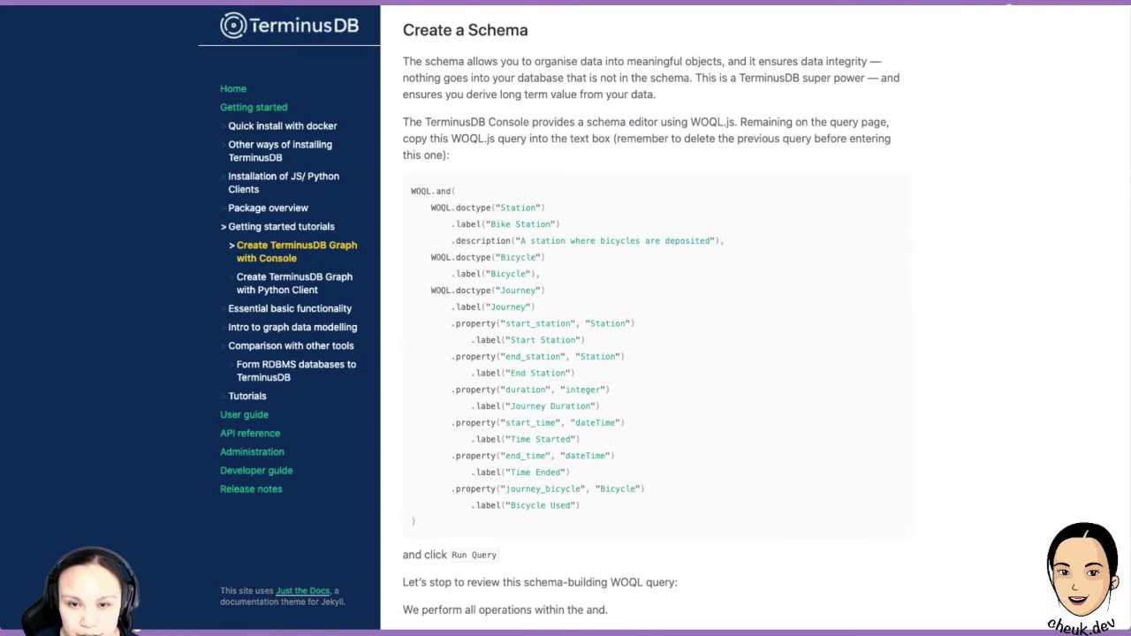
Copy the tutorial's WOQL schema query for Station, Bicycle and Journey into the Bike Tutorial database's query editor in the console.
drag(410, 191, 415, 523)
key(ctrl+c)
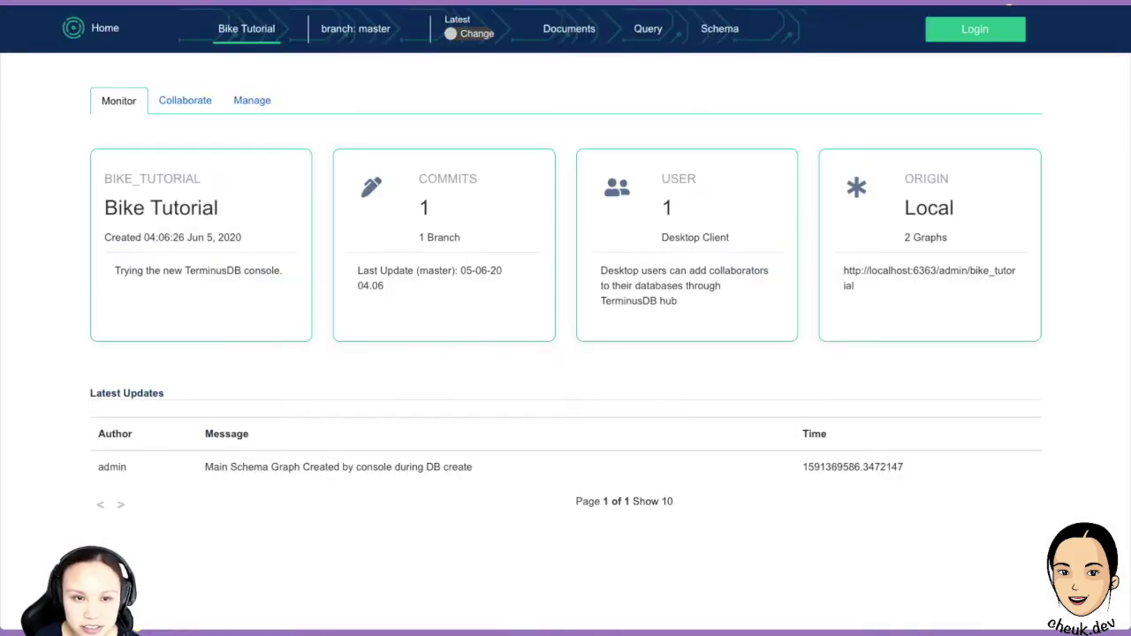
click(648, 28)
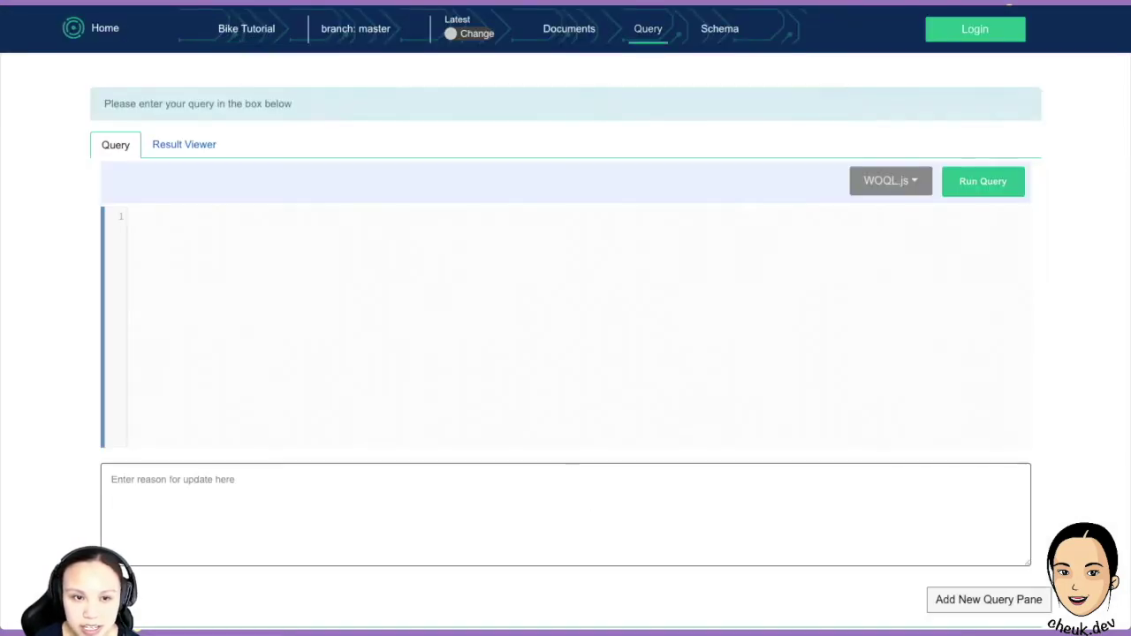
key(ctrl+v)
Review the pasted schema query, from the opening WOQL.and through the document types to the Journey properties.
scroll(566, 326, up, 3)
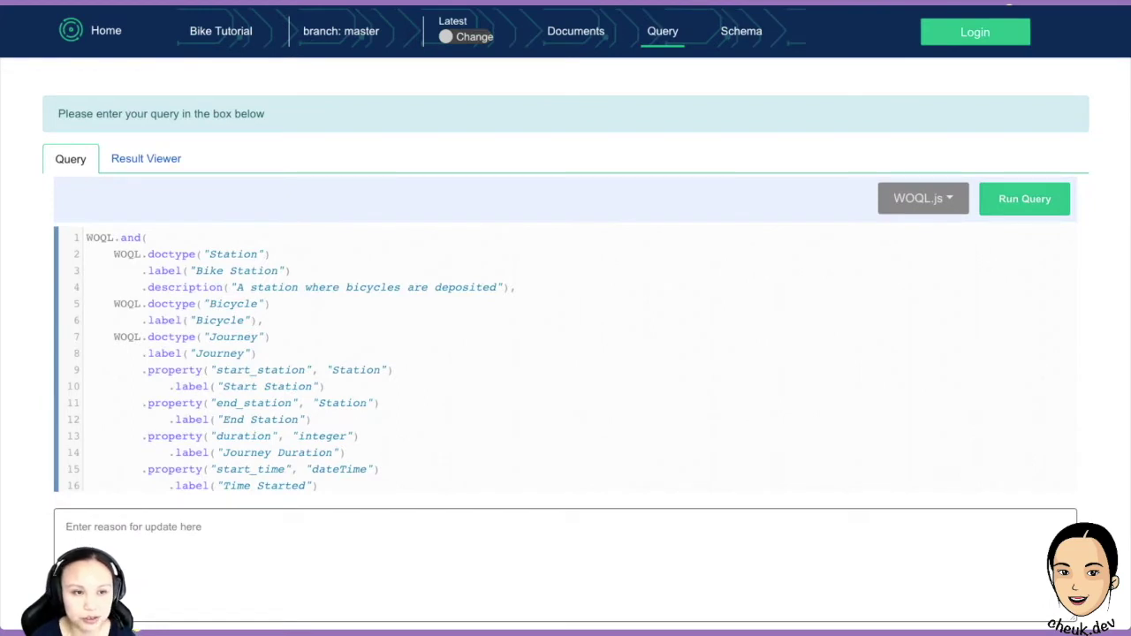
scroll(565, 354, down, 5)
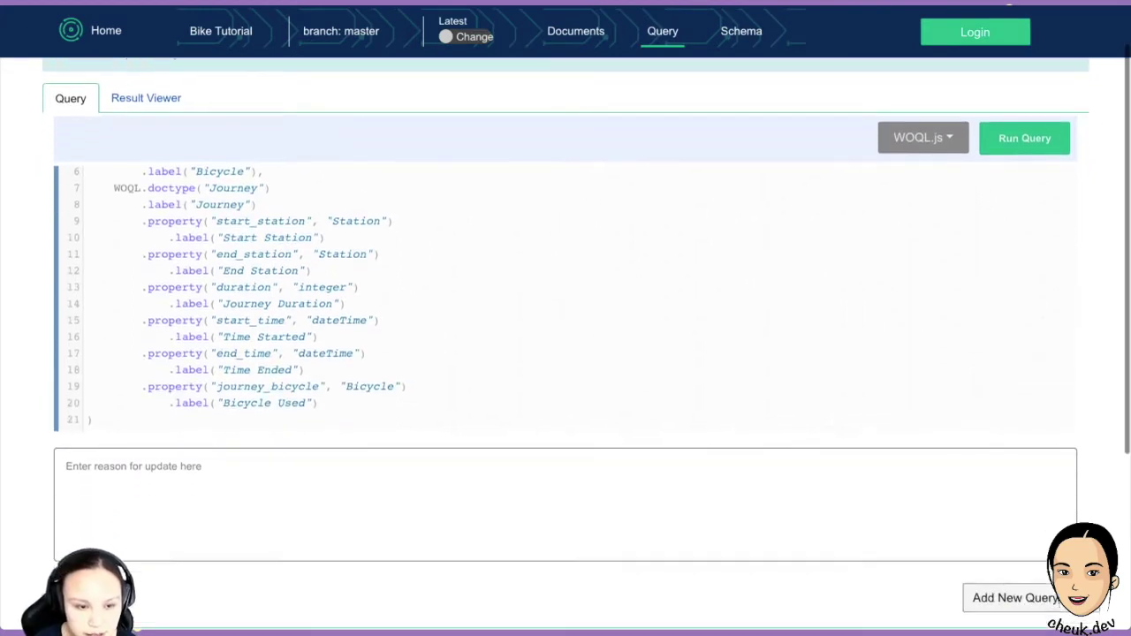
scroll(565, 265, up, 5)
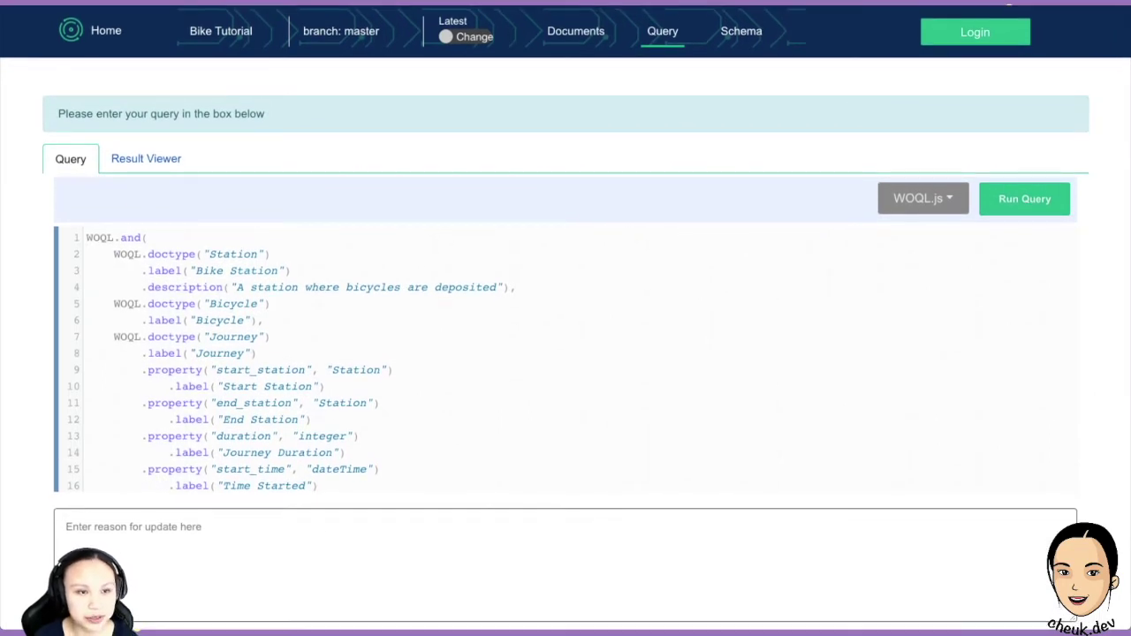
drag(147, 238, 107, 237)
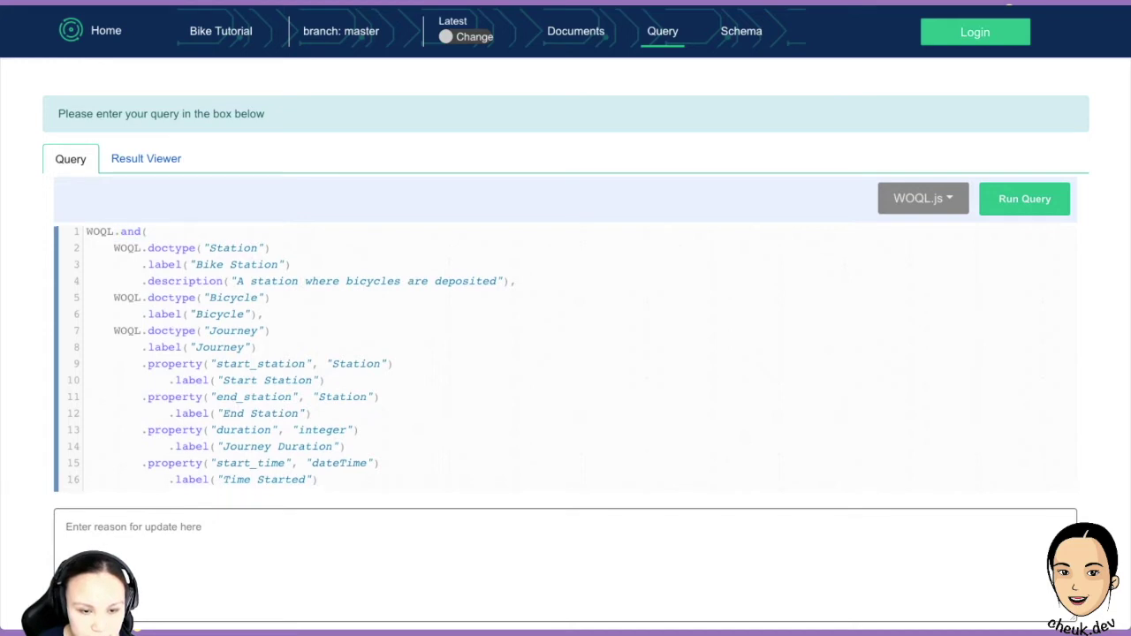
scroll(565, 353, down, 5)
scroll(565, 238, up, 1)
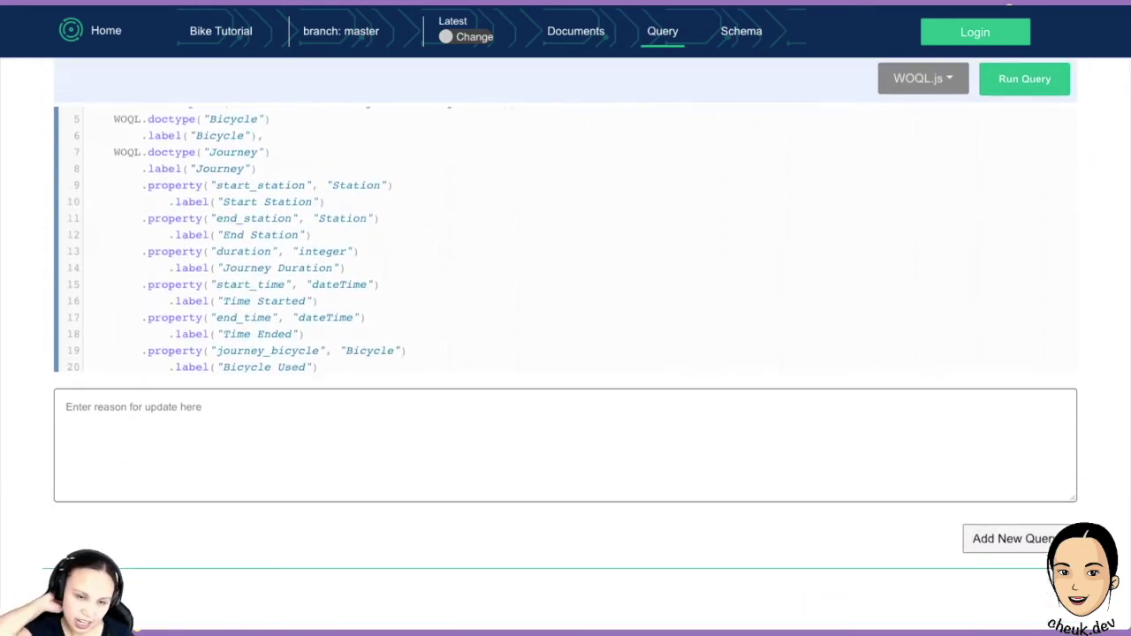
scroll(565, 238, up, 2)
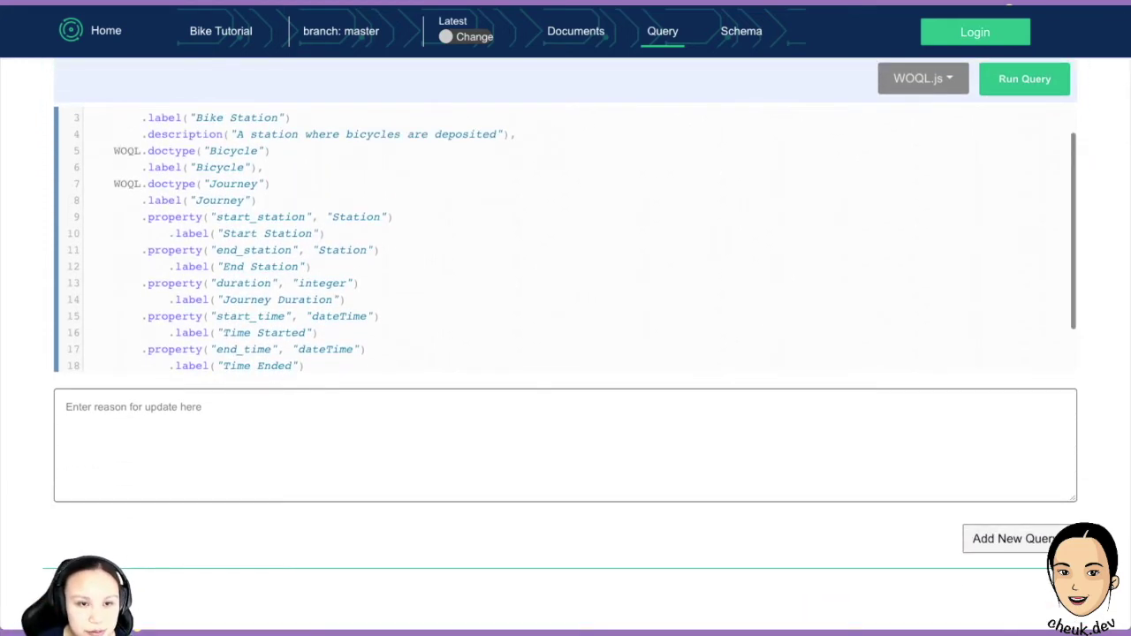
scroll(566, 265, up, 1)
scroll(175, 197, up, 1)
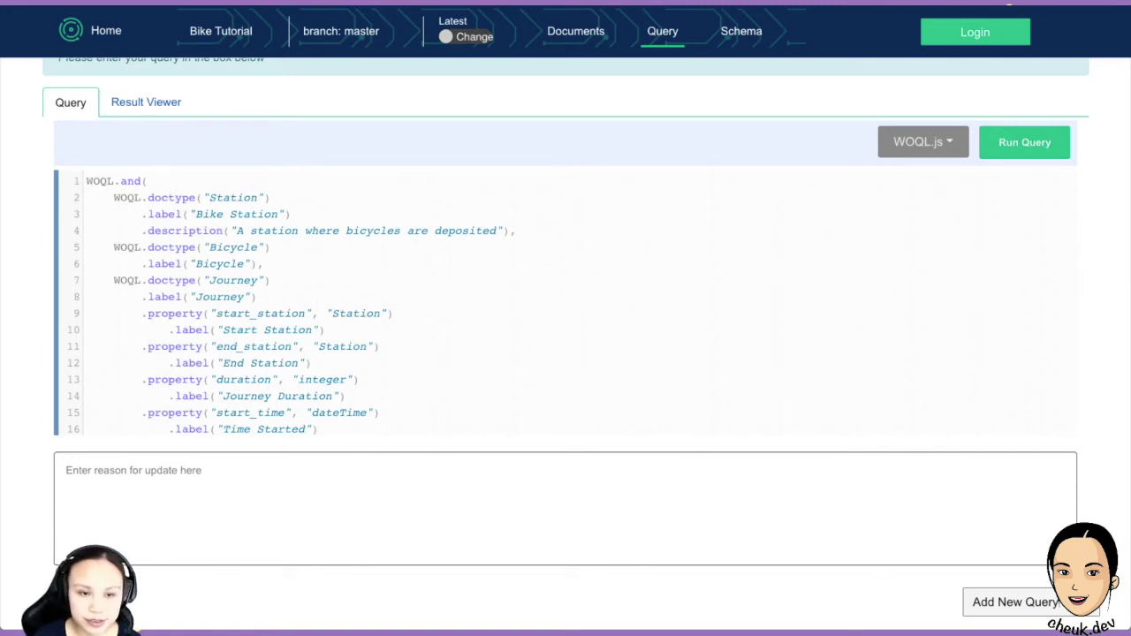
drag(148, 182, 127, 181)
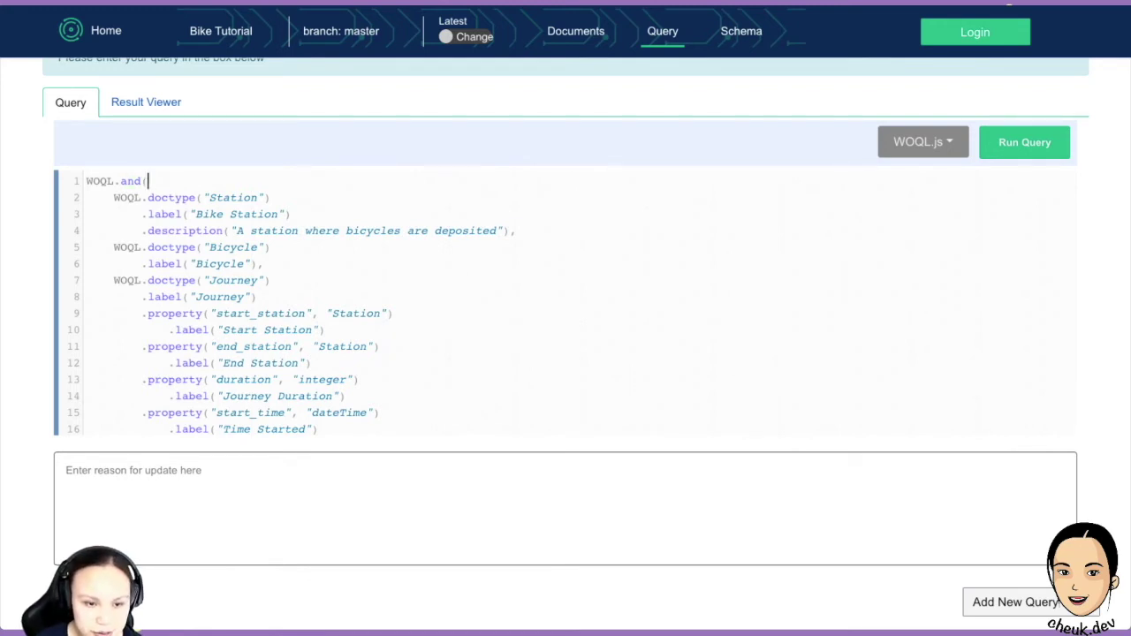
Enter "Creating schema" as the reason for the update and run the schema query.
scroll(565, 300, down, 3)
scroll(565, 353, down, 1)
click(565, 493)
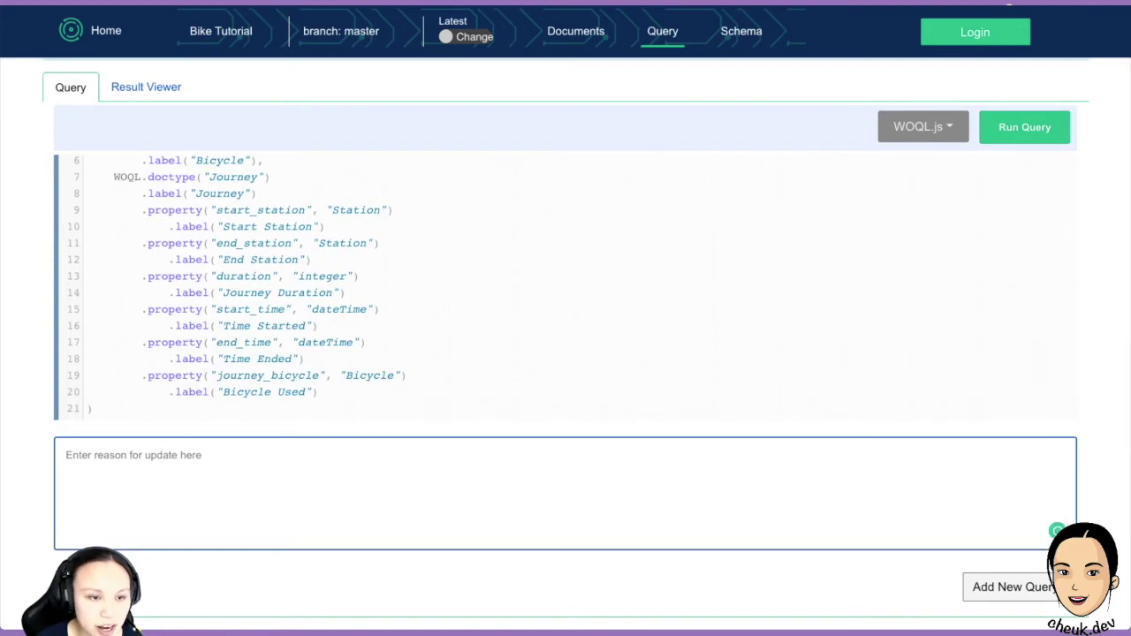
scroll(565, 492, down, 1)
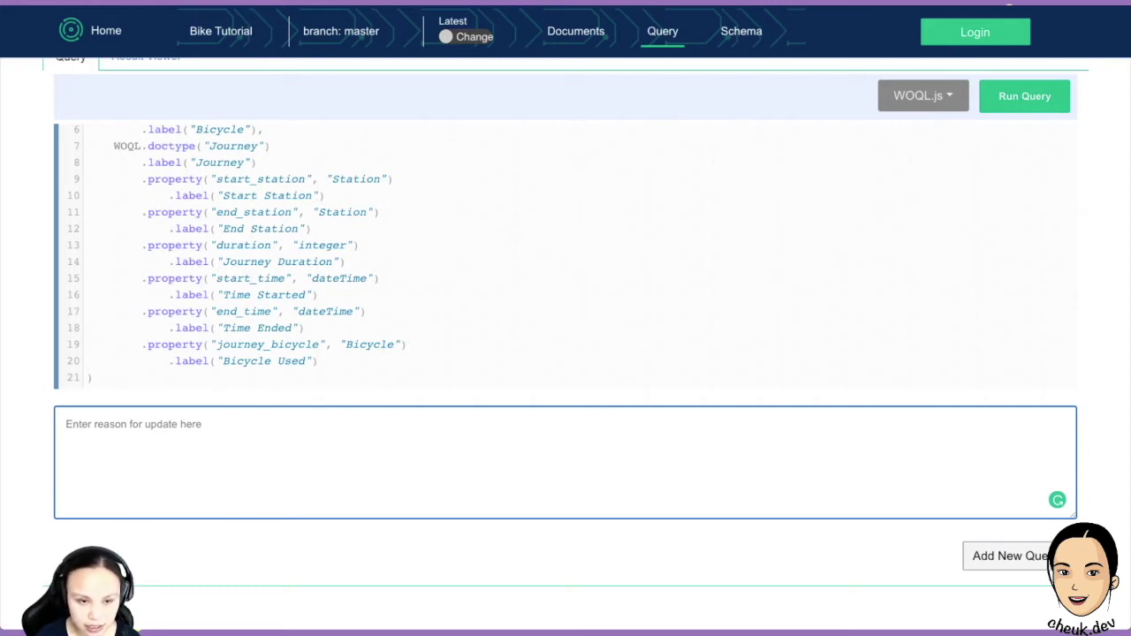
text(Creating schema)
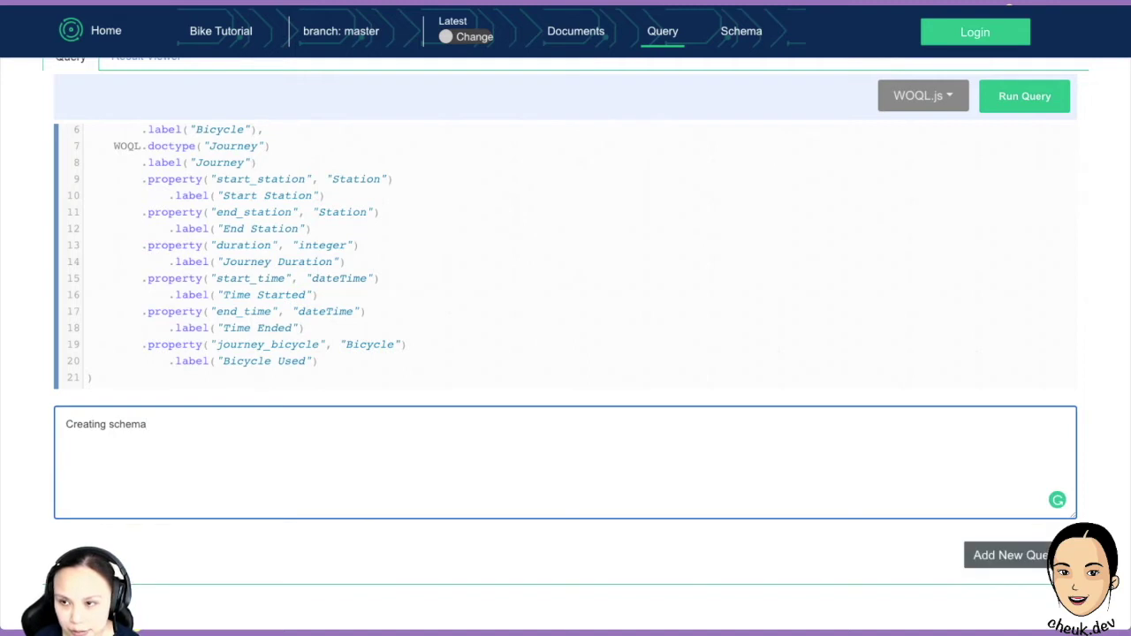
scroll(565, 344, down, 1)
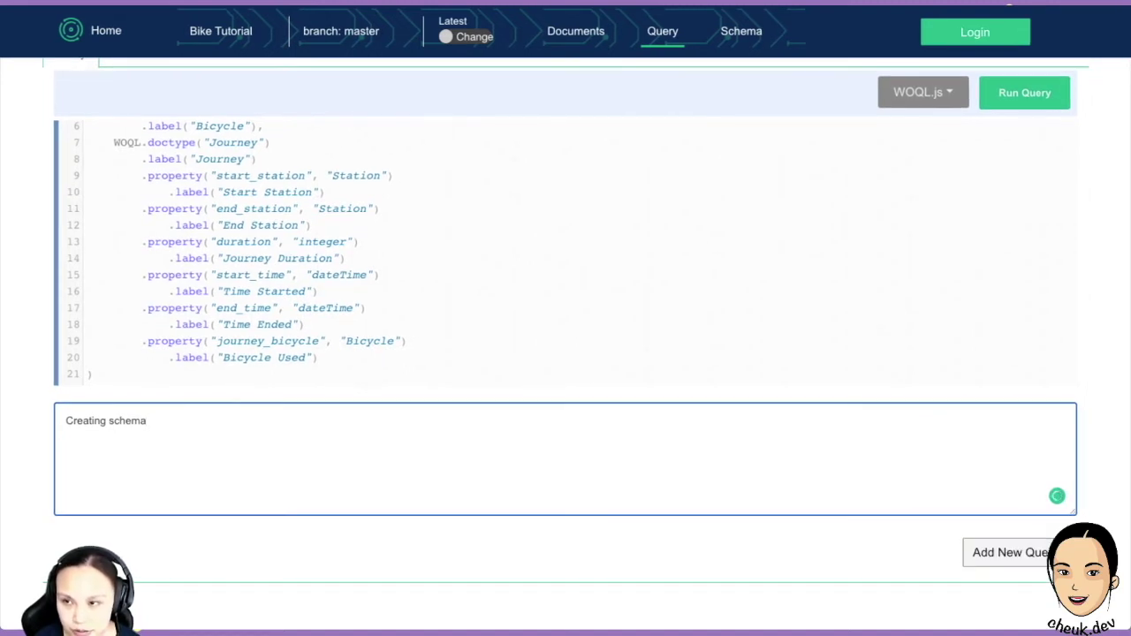
click(1024, 93)
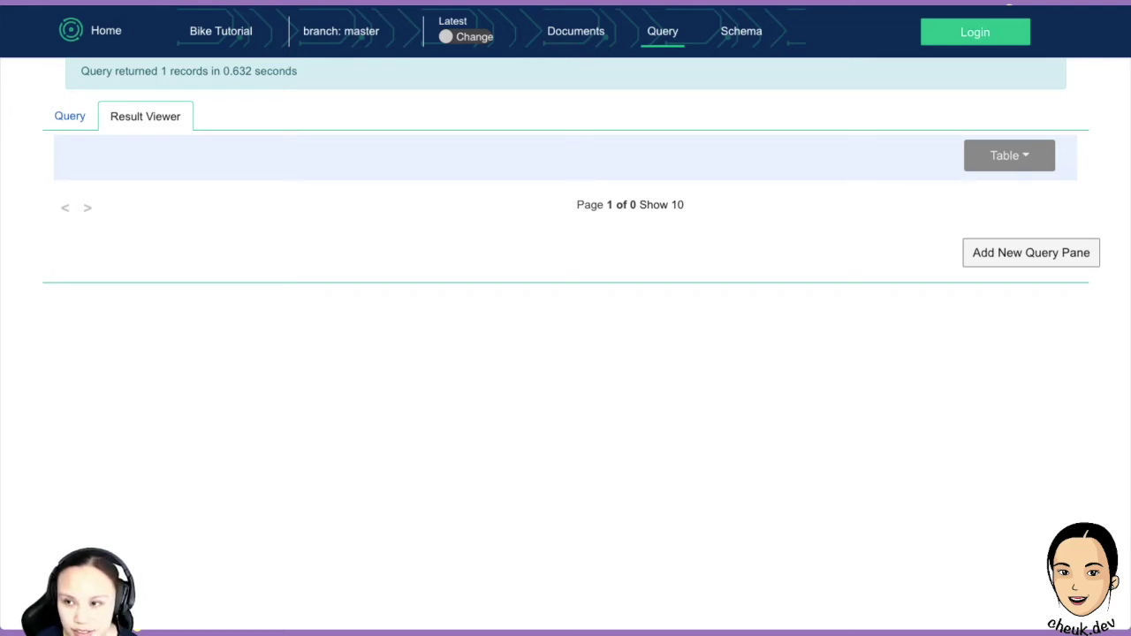
Try showing the query results as a graph, and examine the message about the returned records.
click(1008, 154)
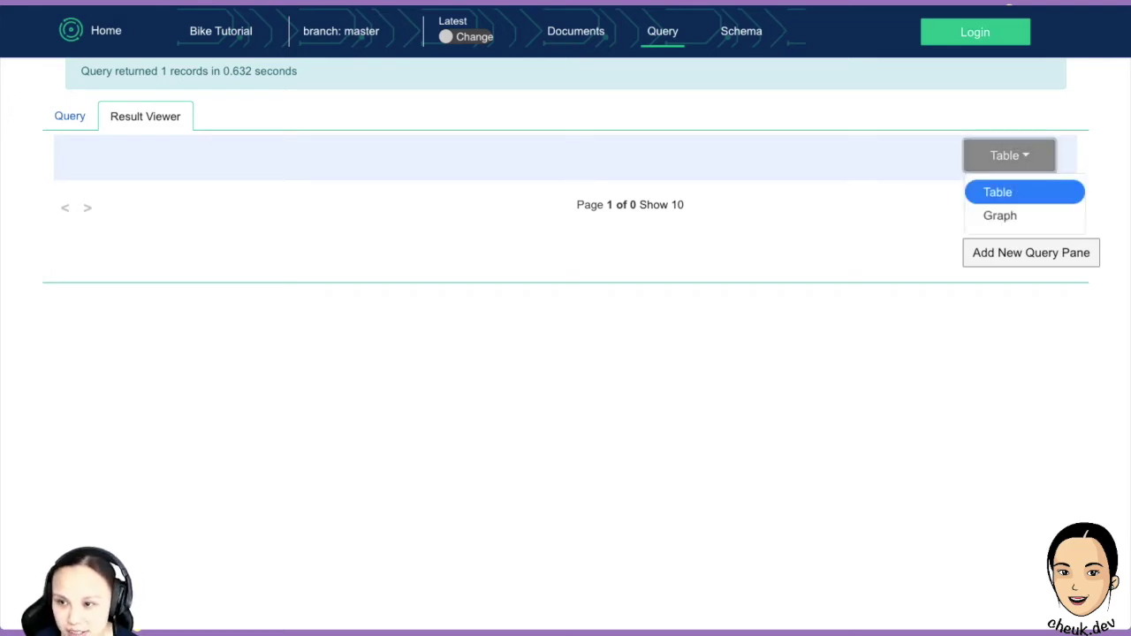
click(1000, 215)
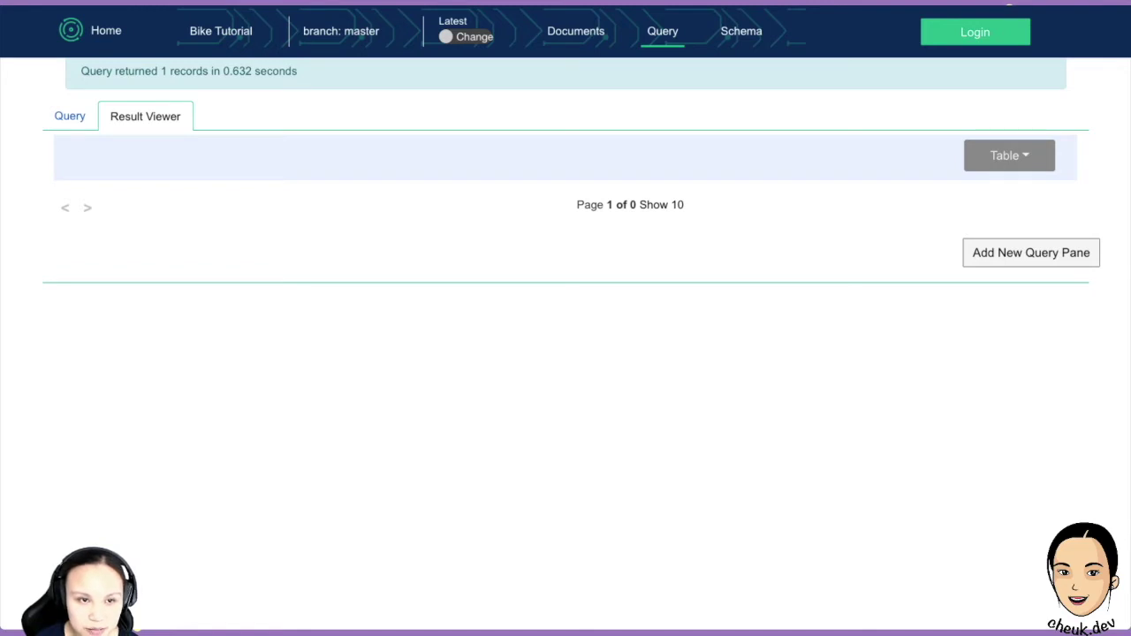
mouse_move(102, 71)
mouse_down()
mouse_move(296, 71)
mouse_move(81, 70)
mouse_up()
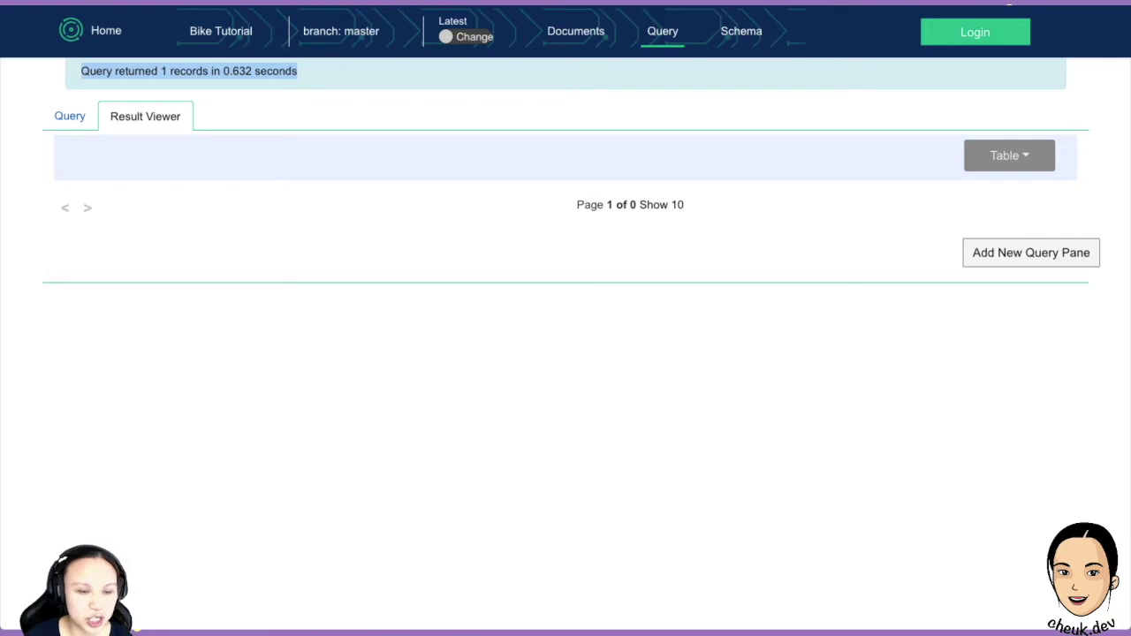
click(297, 73)
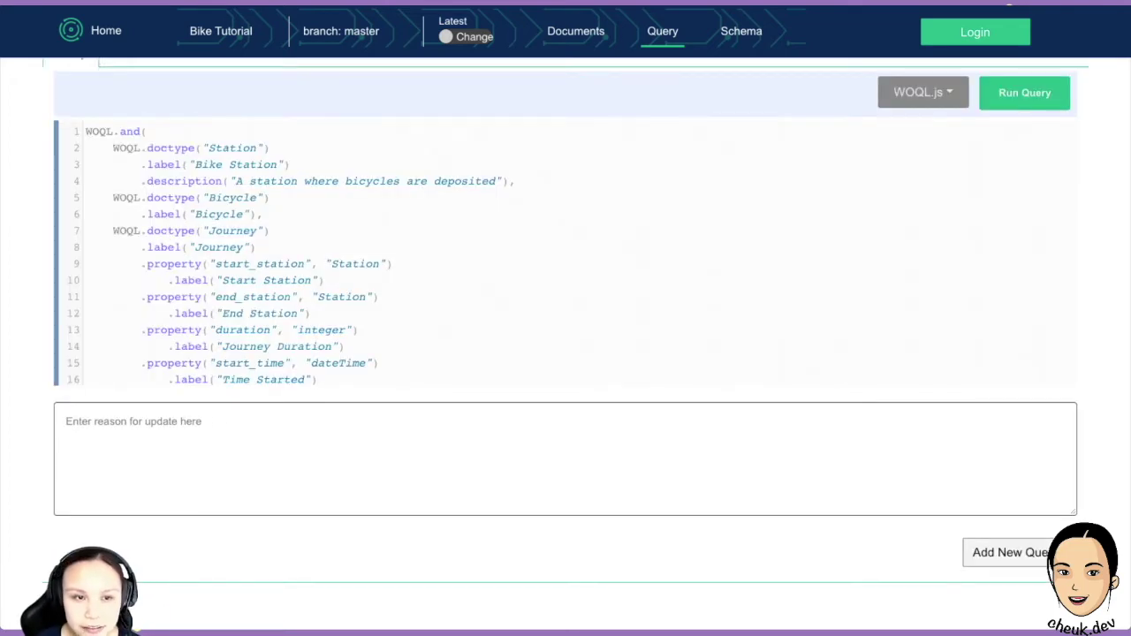
Review the query's update messages, including inserts, deletes, transaction restart count and returned records.
scroll(566, 318, up, 2)
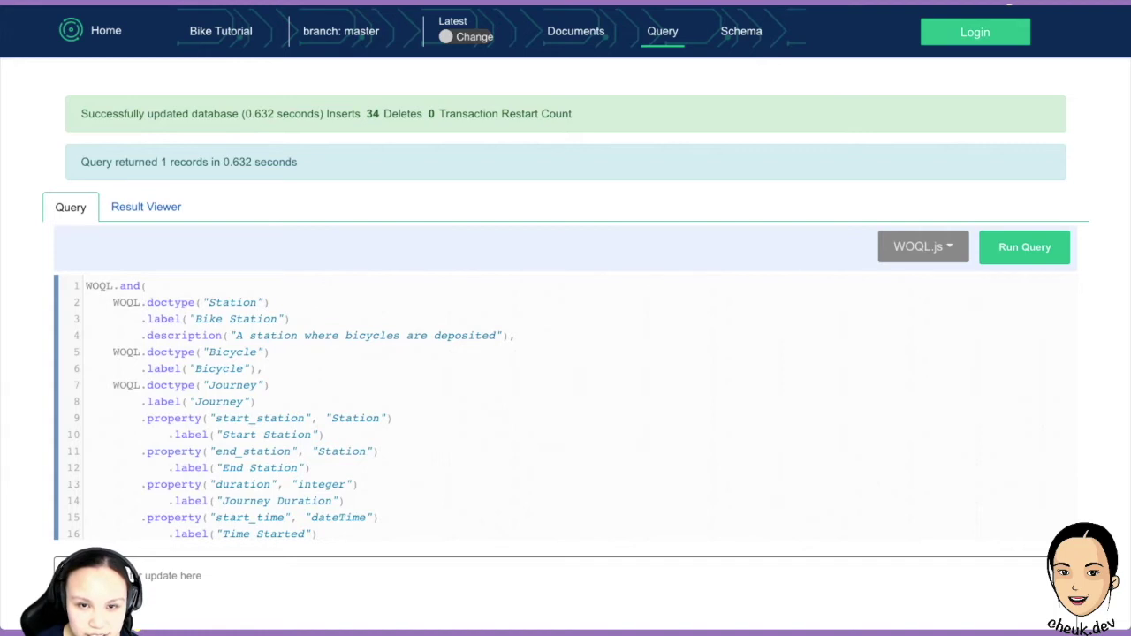
drag(328, 114, 81, 113)
click(81, 113)
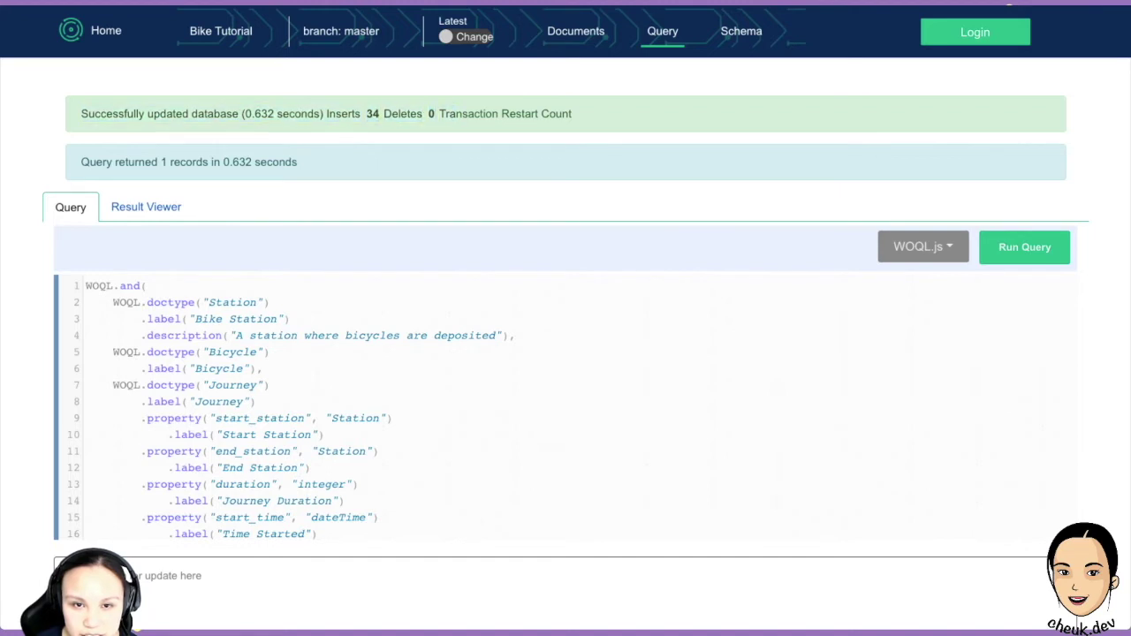
drag(325, 113, 373, 113)
drag(81, 113, 380, 113)
click(380, 114)
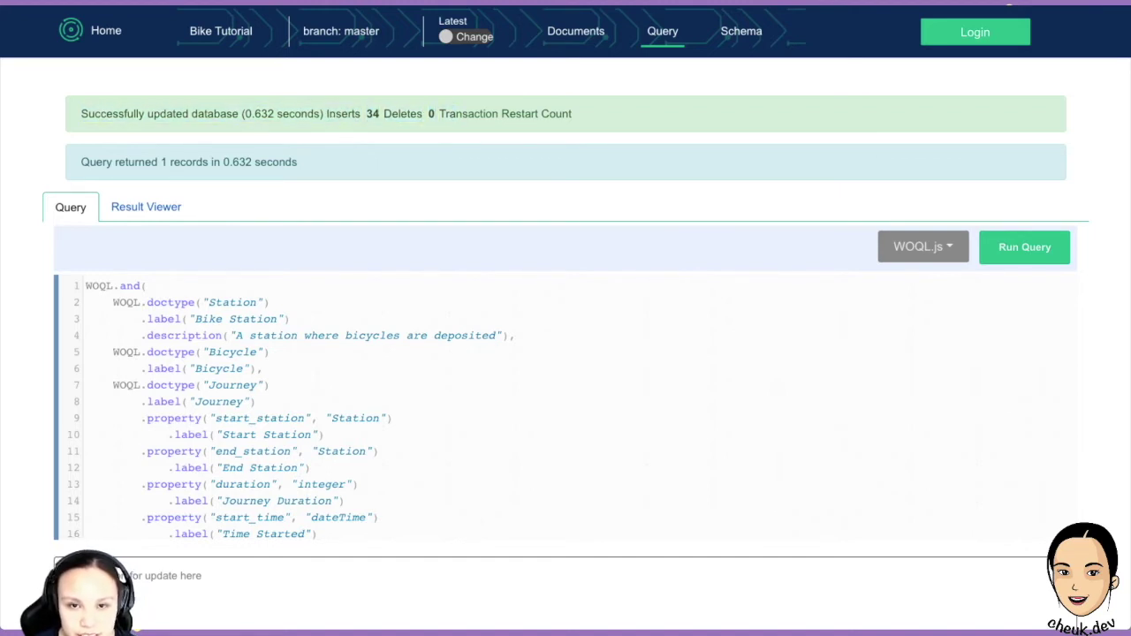
drag(439, 114, 563, 113)
click(563, 113)
drag(297, 162, 113, 162)
click(113, 162)
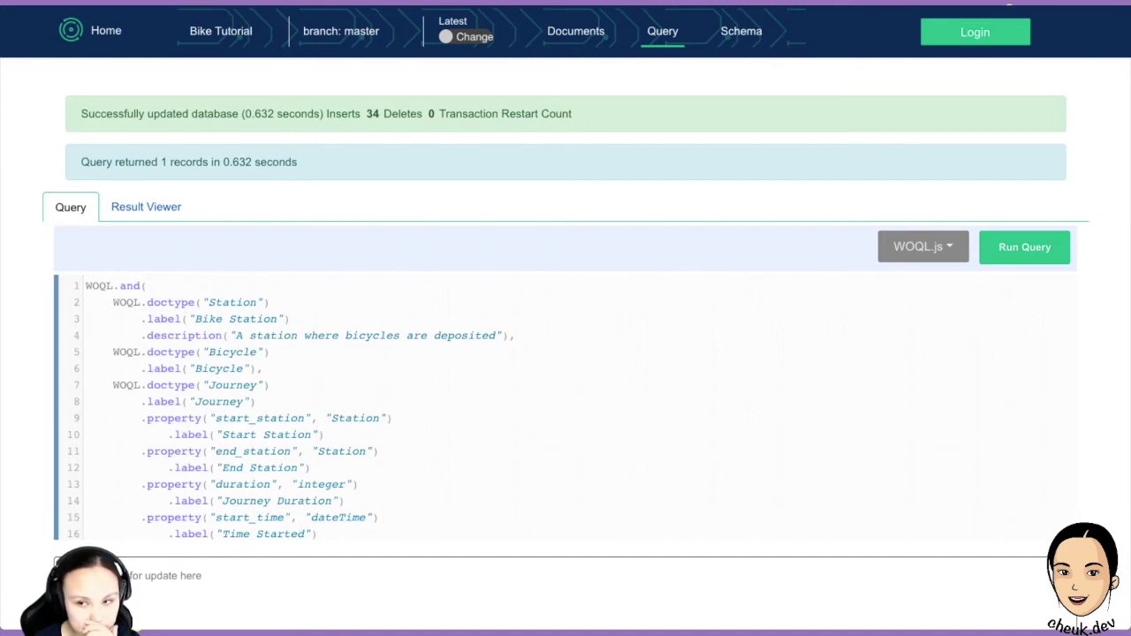
Convert the schema query to JSON-LD and make that version editable.
click(923, 246)
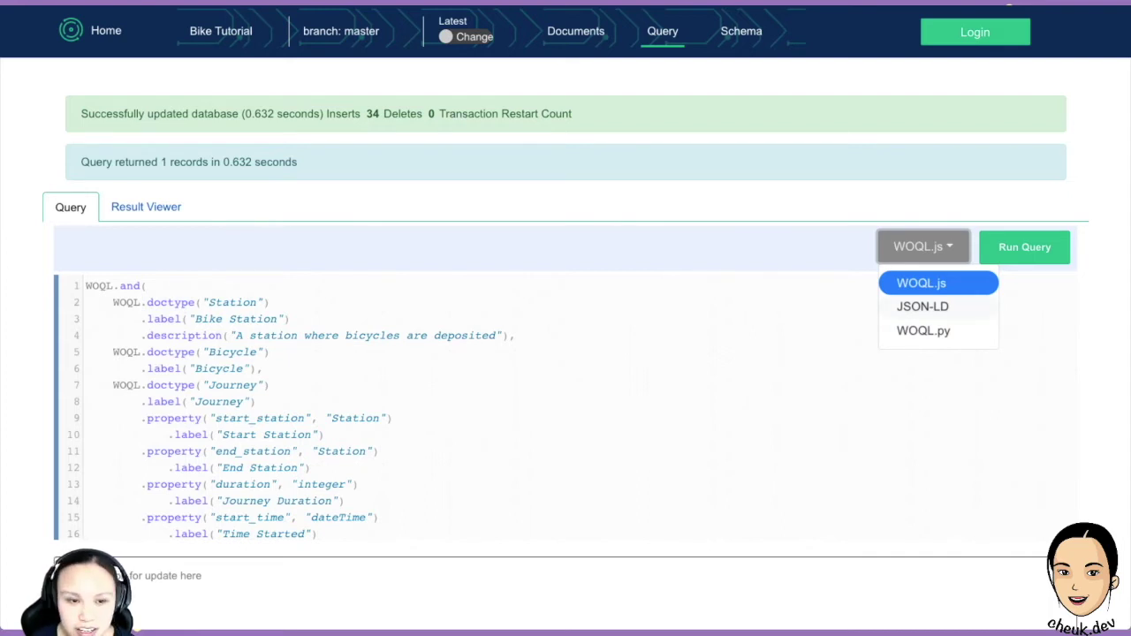
click(923, 306)
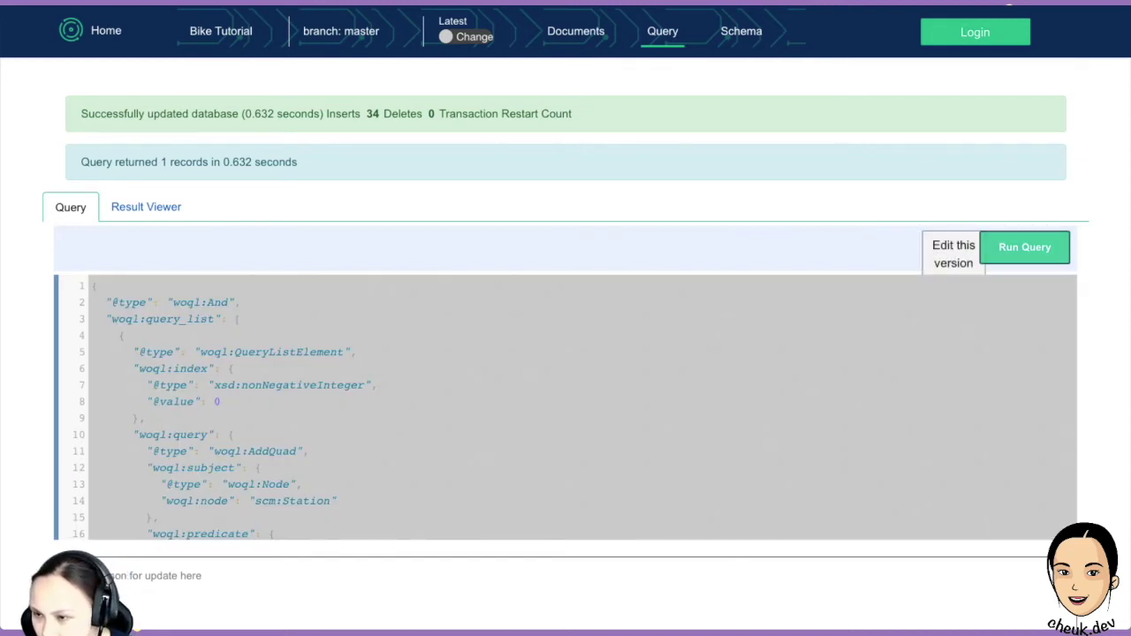
click(953, 254)
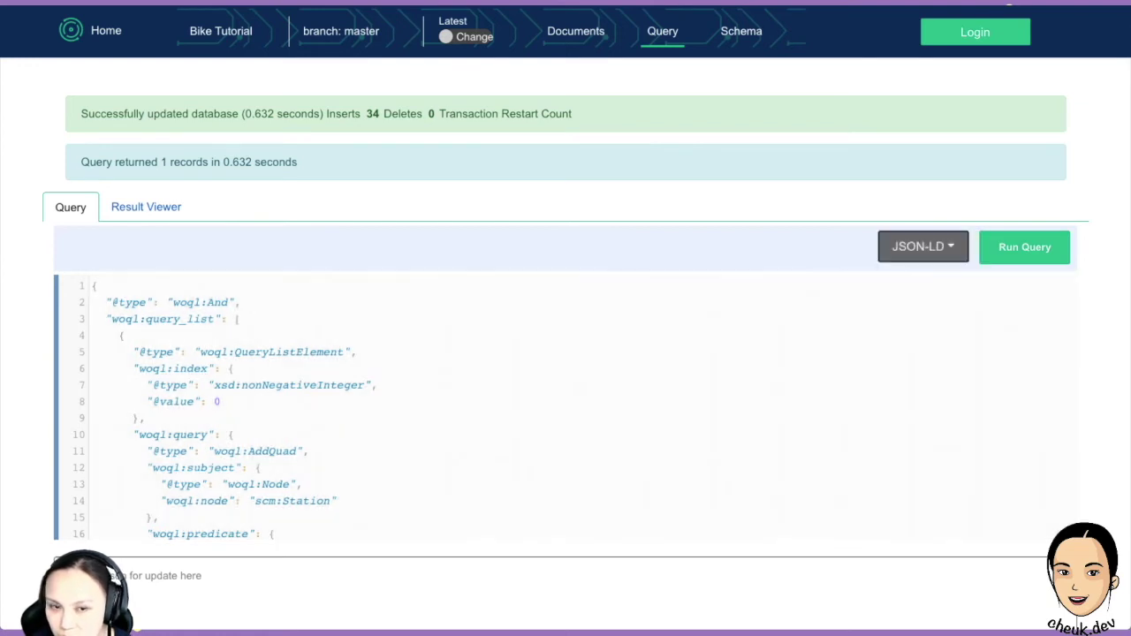
Show the schema query as WOQL.py and read through its generated add_quad statements.
click(922, 247)
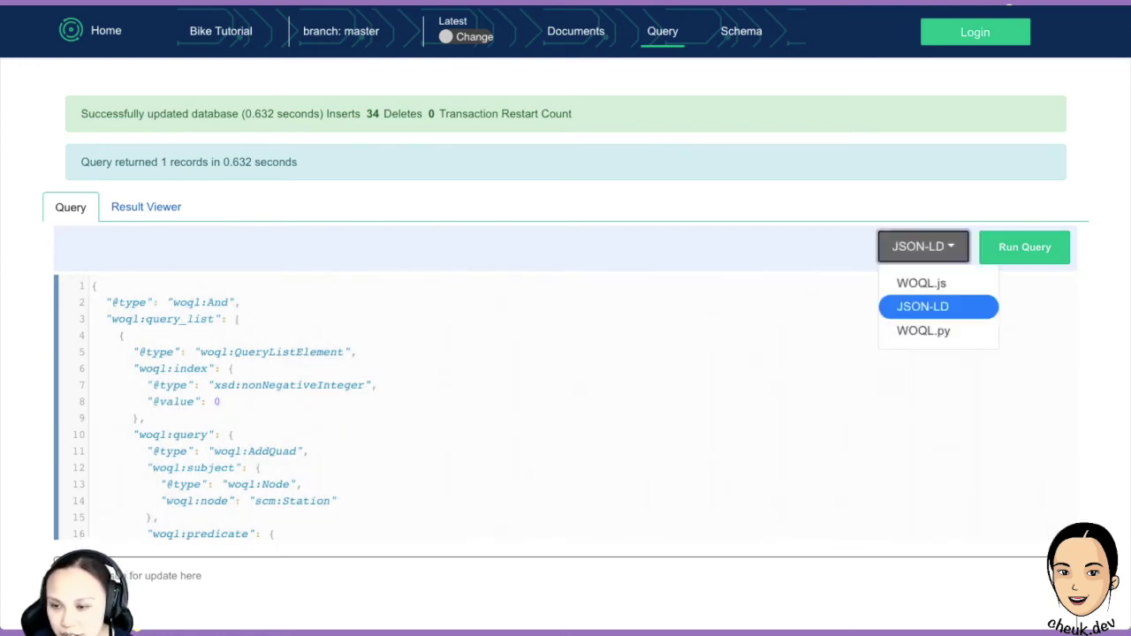
click(922, 331)
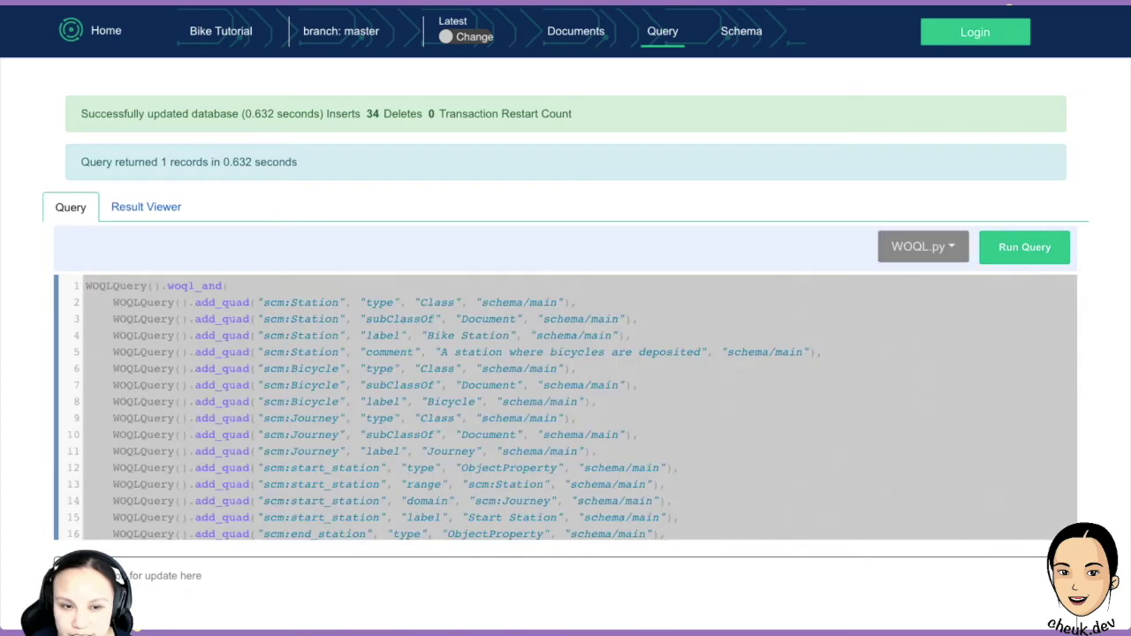
scroll(566, 406, down, 6)
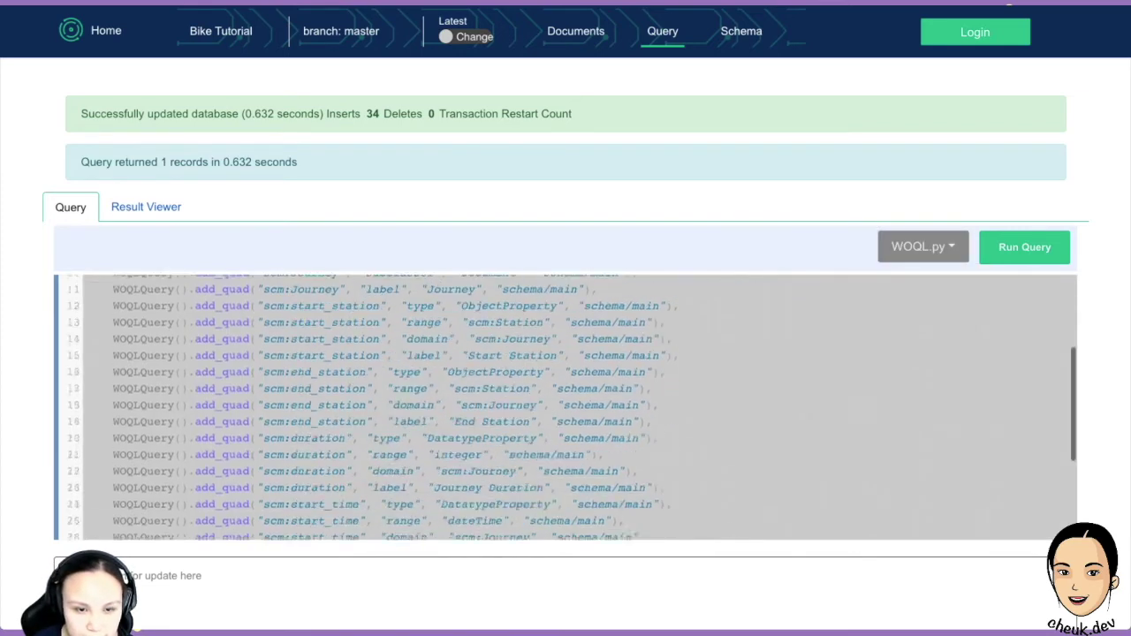
scroll(566, 406, up, 6)
scroll(565, 407, down, 10)
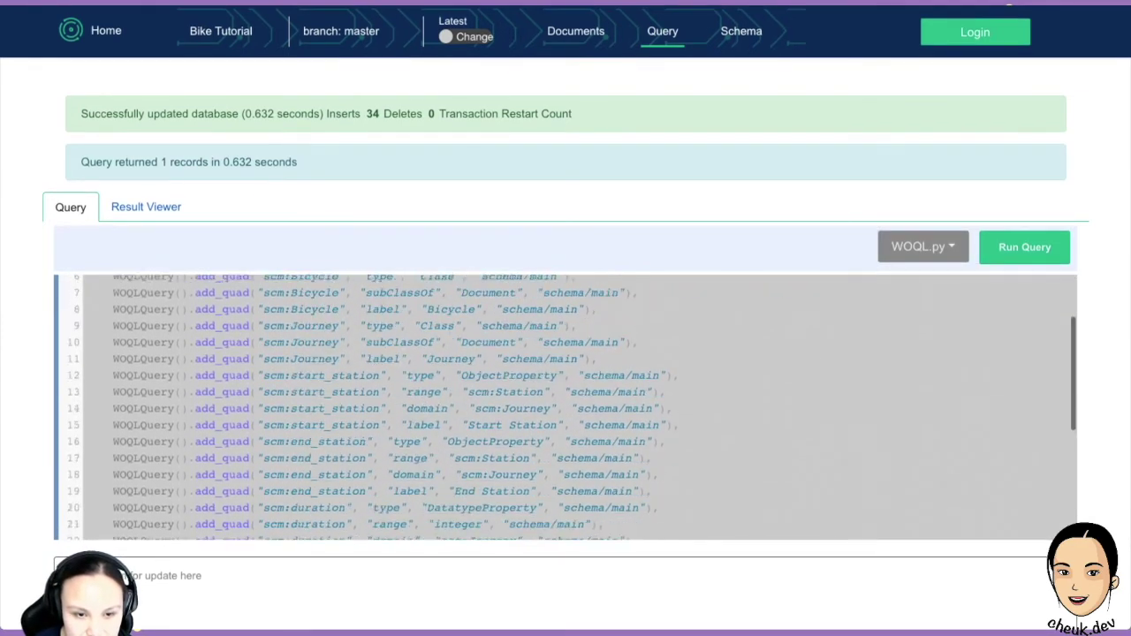
scroll(566, 353, up, 12)
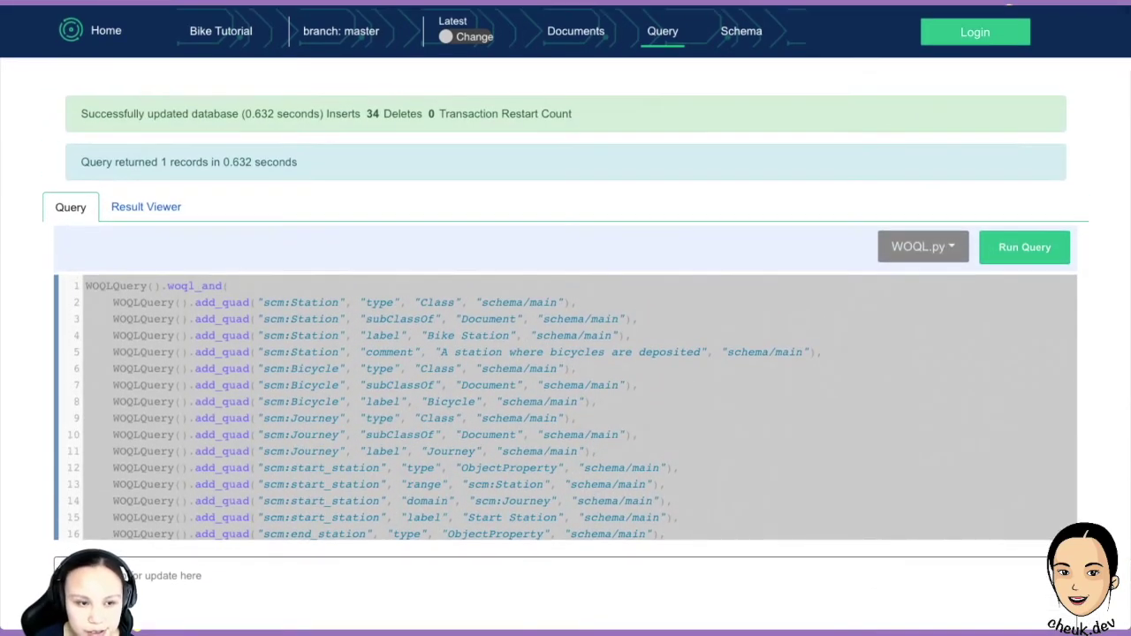
Switch the query back to an editable WOQL.js version and replace its contents with the tutorial's original doctype schema query.
click(578, 419)
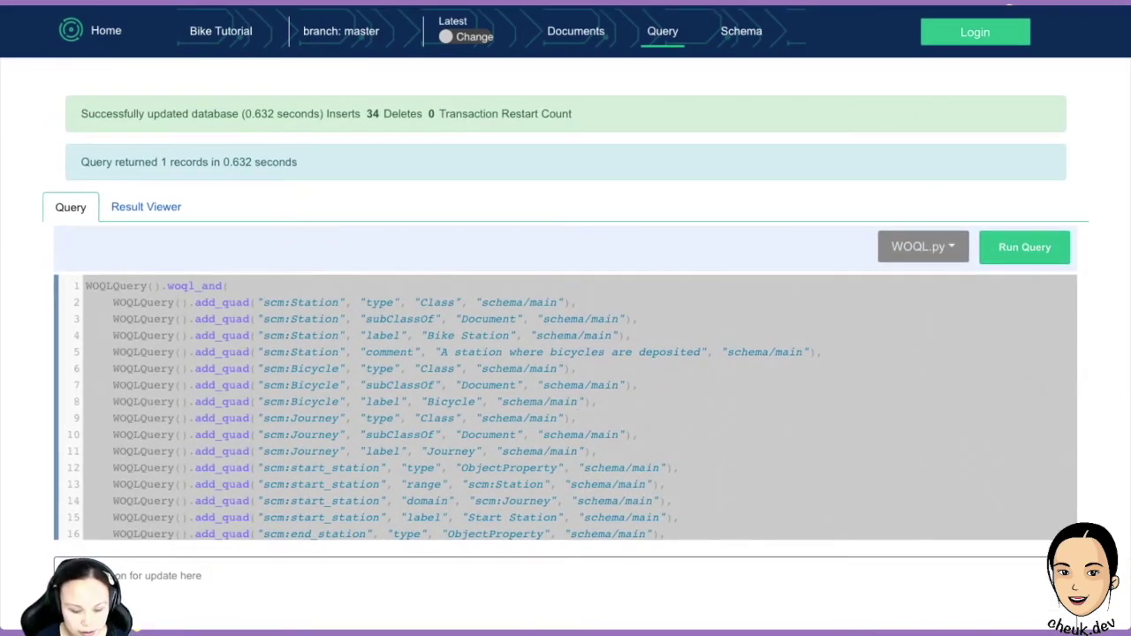
key(super+a)
click(923, 246)
click(921, 286)
key(ctrl+a)
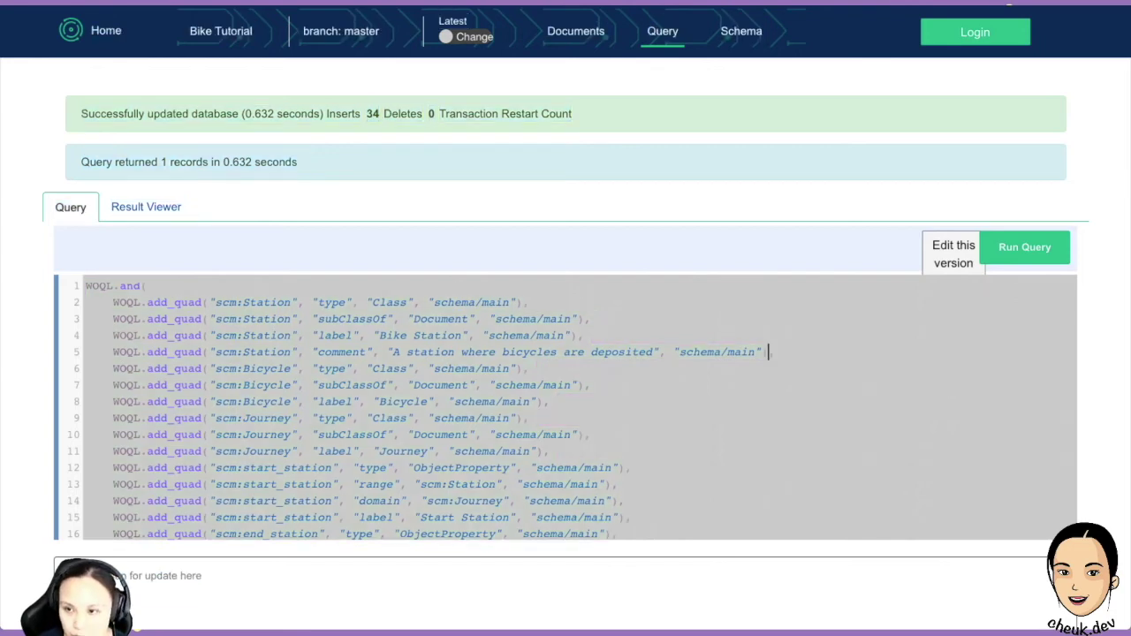
click(953, 254)
click(923, 247)
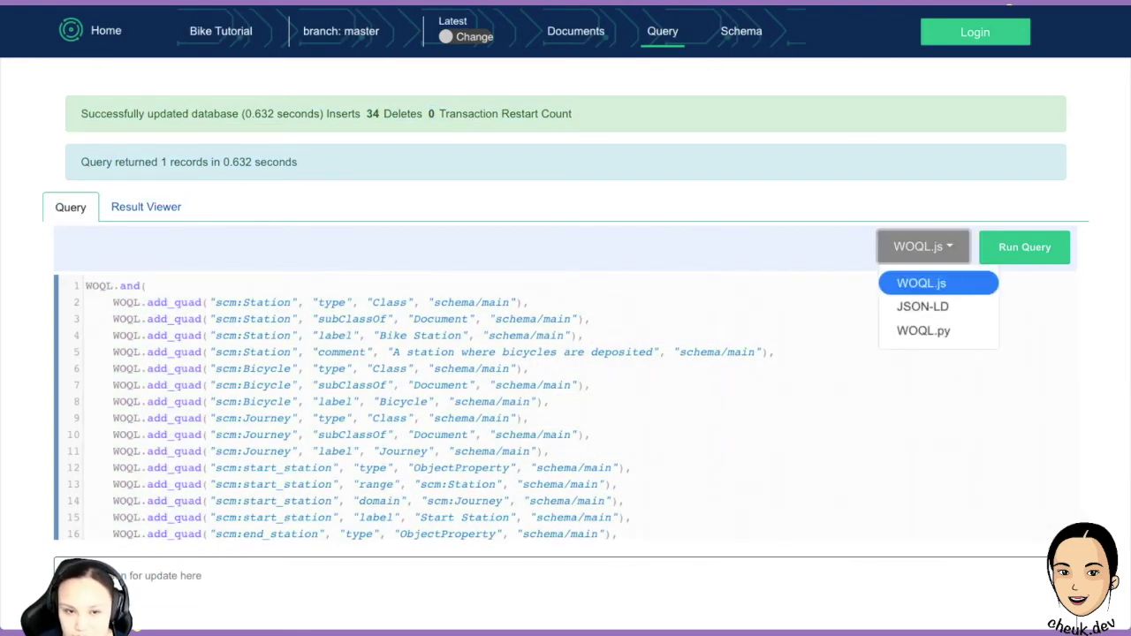
click(591, 319)
key(ctrl+a)
key(ctrl+v)
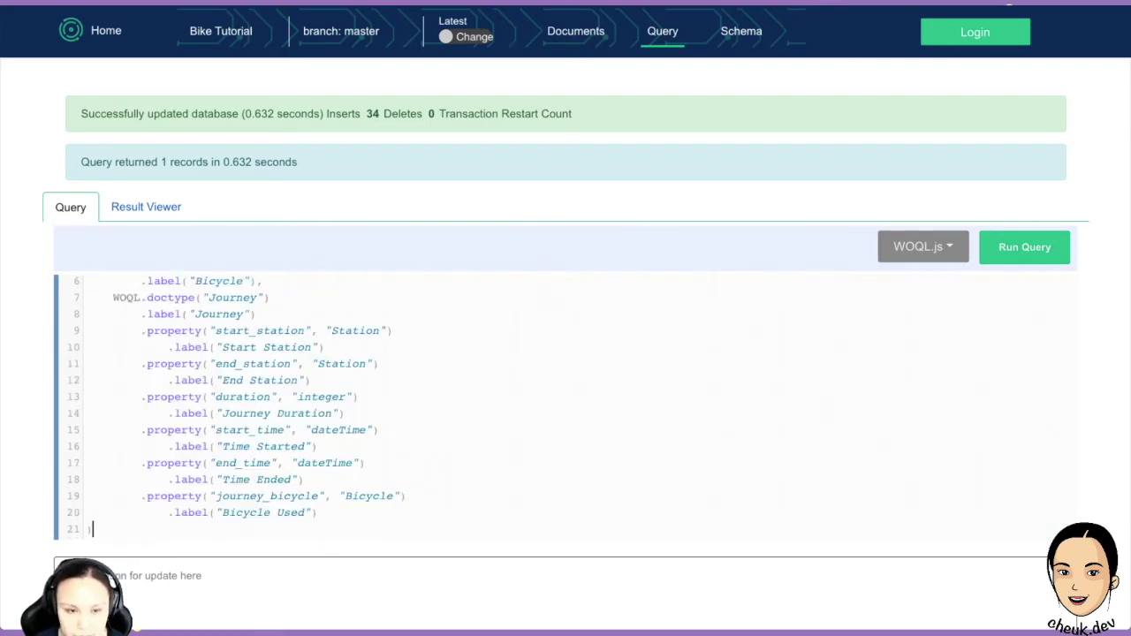
Try to show the restored schema query as WOQL.py and JSON-LD instead of WOQL.js.
click(923, 246)
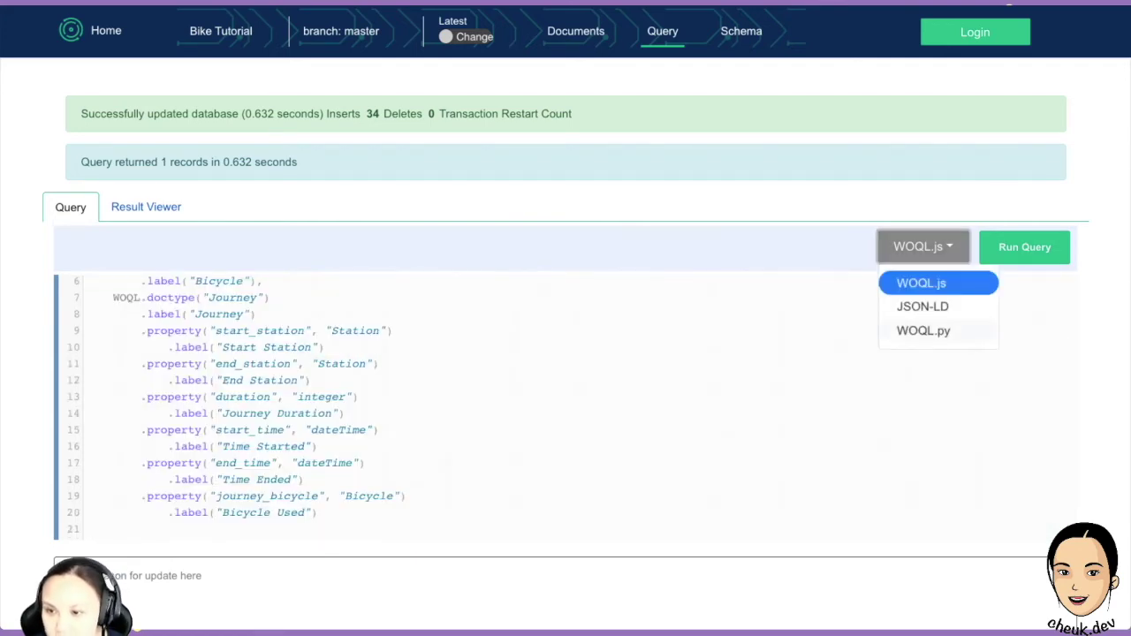
click(923, 331)
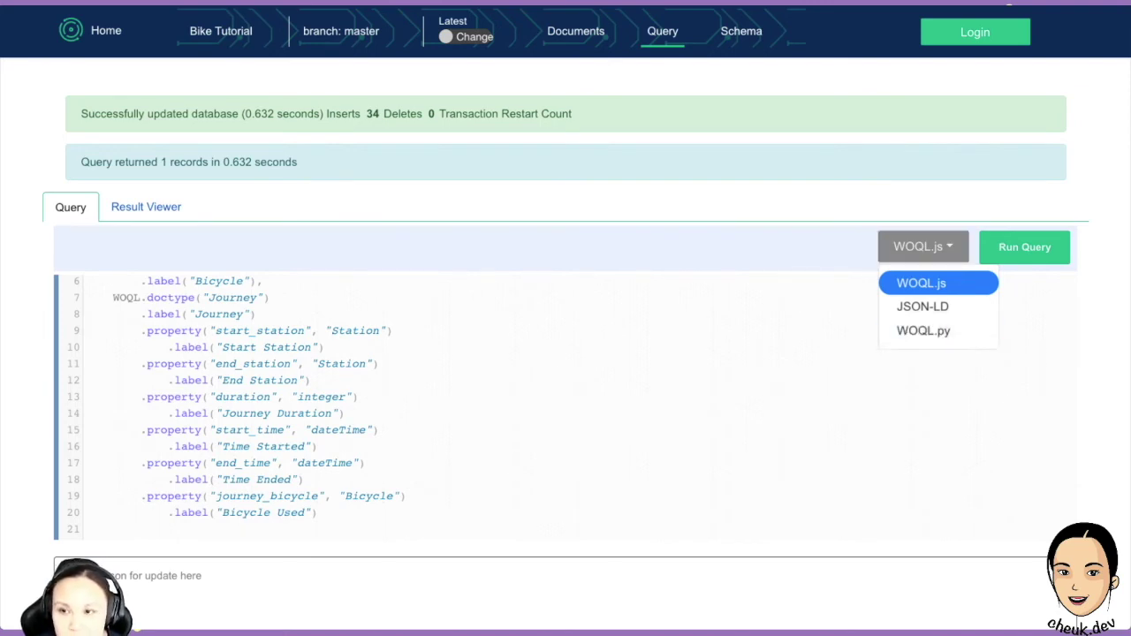
click(923, 247)
click(923, 306)
click(923, 246)
click(394, 331)
scroll(565, 404, up, 2)
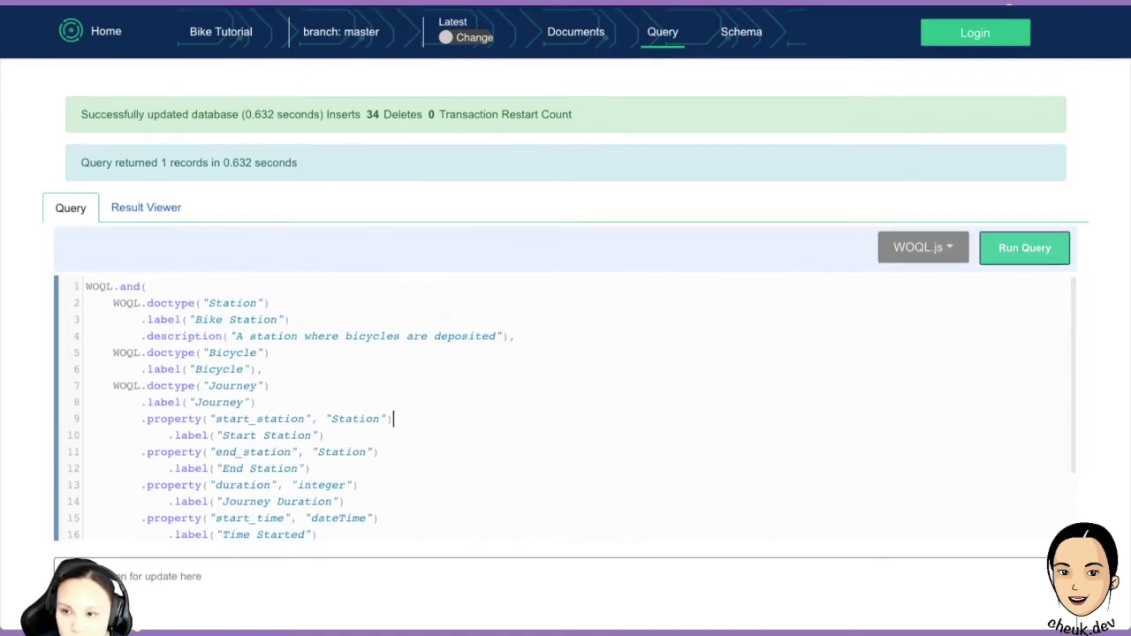
click(270, 302)
click(923, 246)
click(923, 307)
click(923, 246)
click(923, 331)
click(924, 247)
click(923, 307)
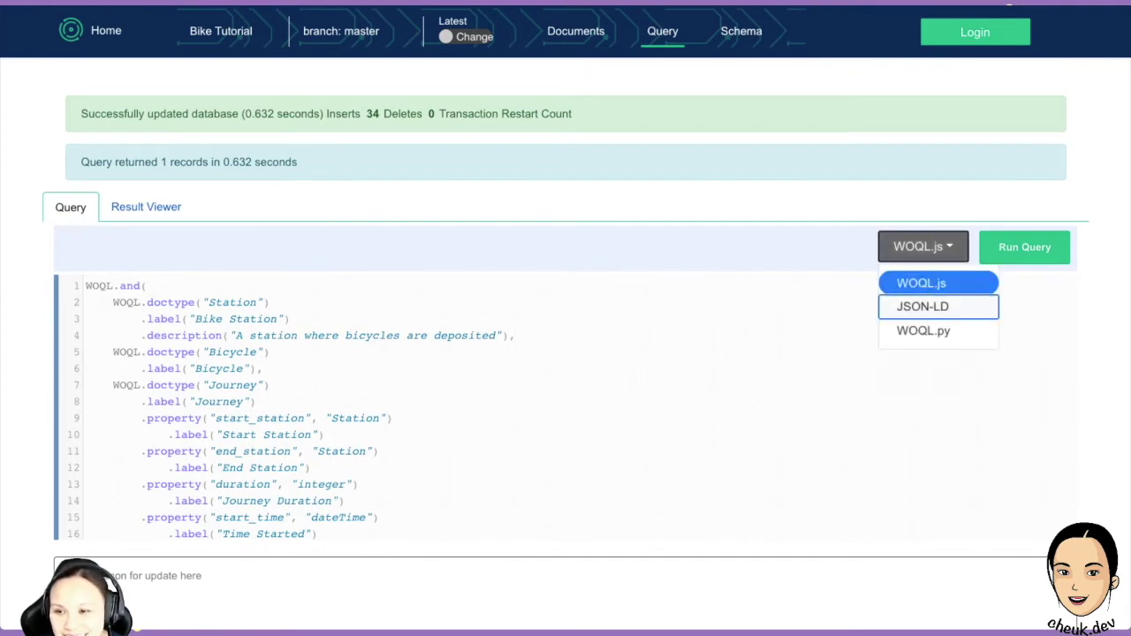
click(1024, 247)
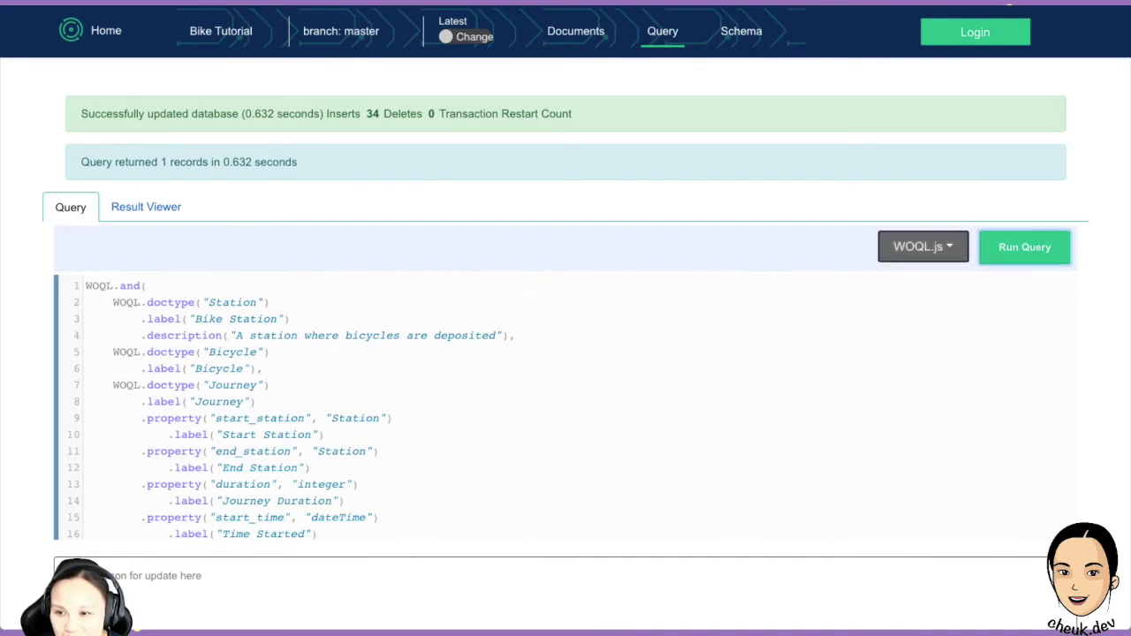
click(923, 247)
click(923, 307)
click(923, 247)
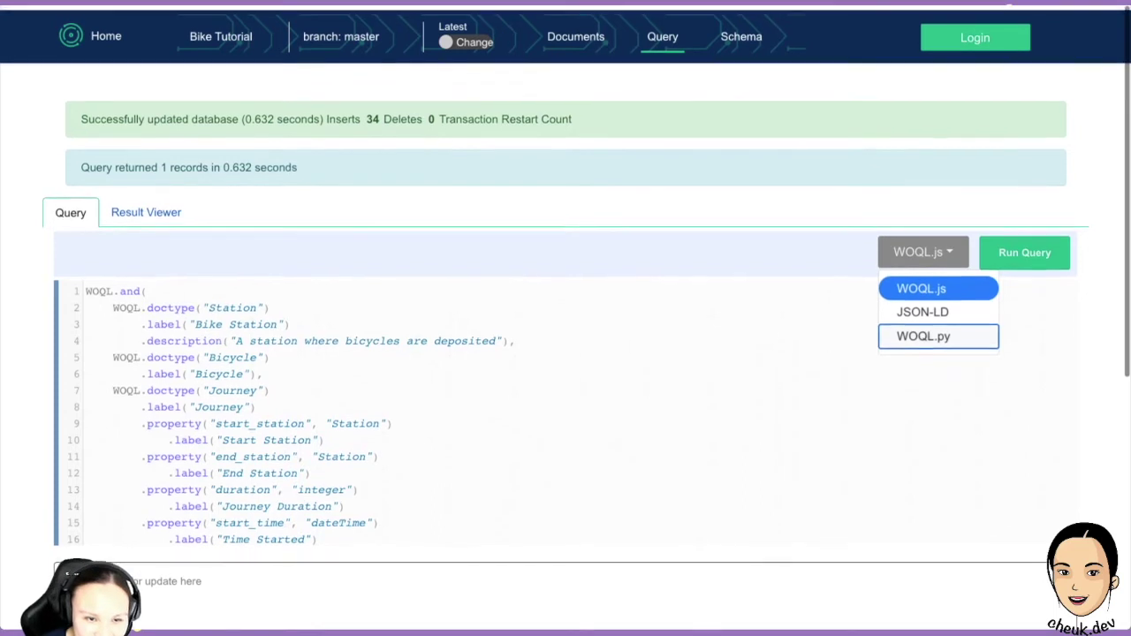
click(146, 206)
click(71, 207)
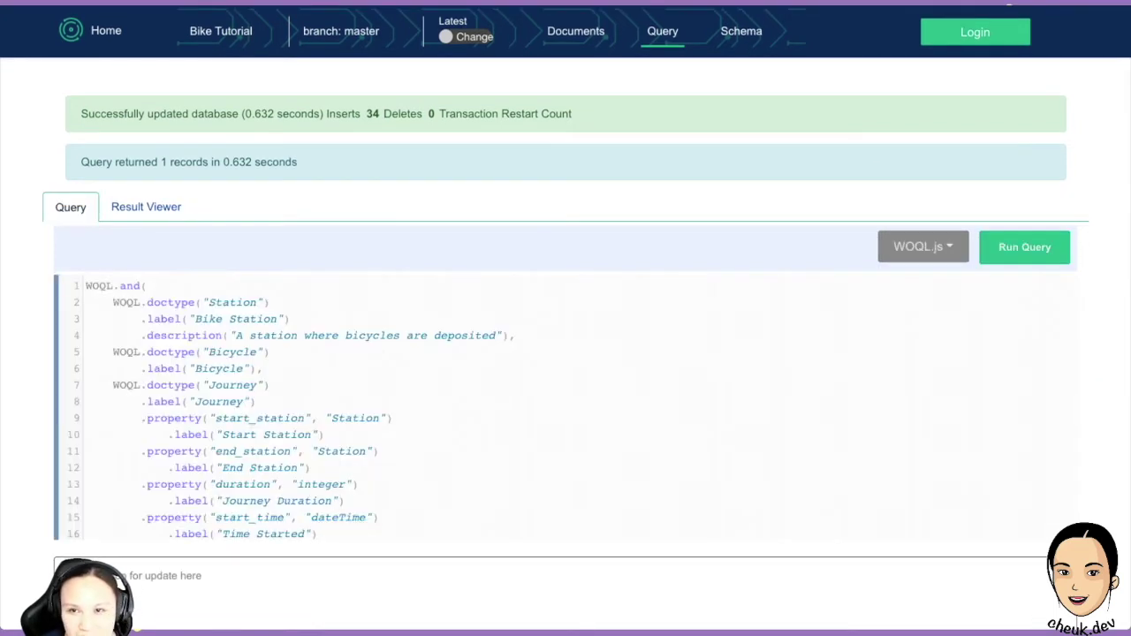
Open the Bike Tutorial schema and examine its Bicycle, Journey and Station classes.
click(741, 31)
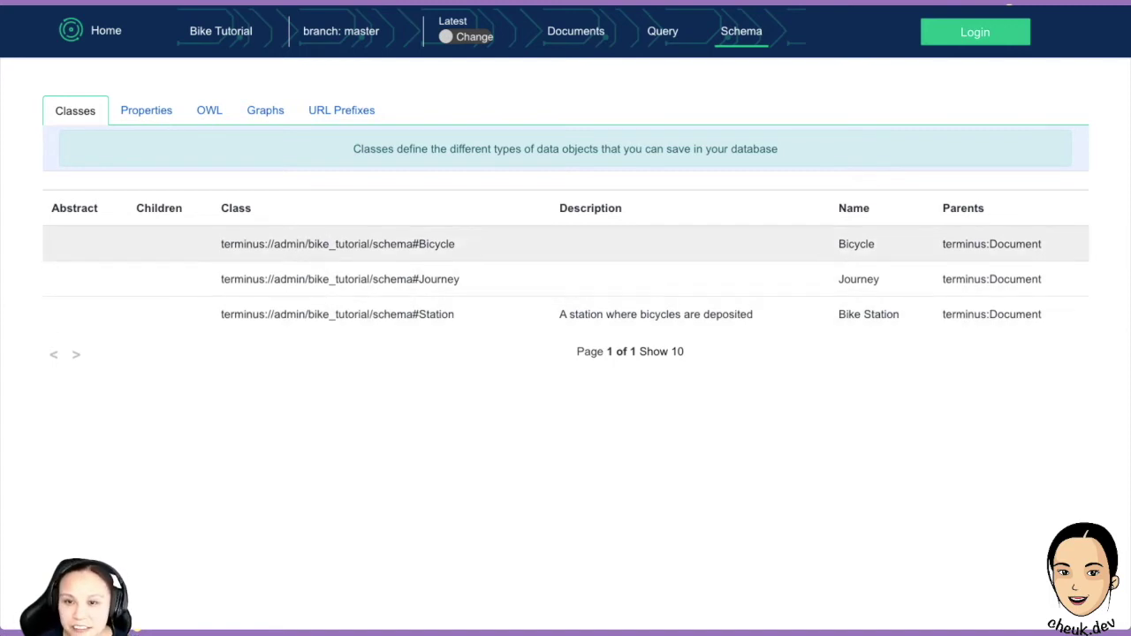
drag(223, 244, 460, 279)
click(460, 279)
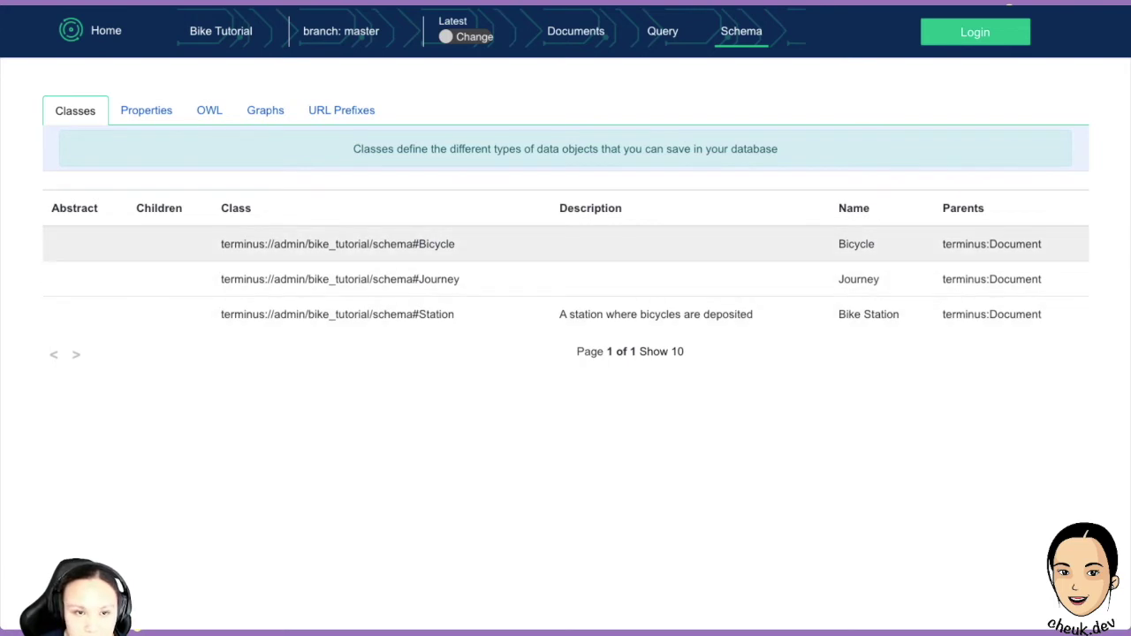
drag(188, 245, 187, 276)
click(187, 245)
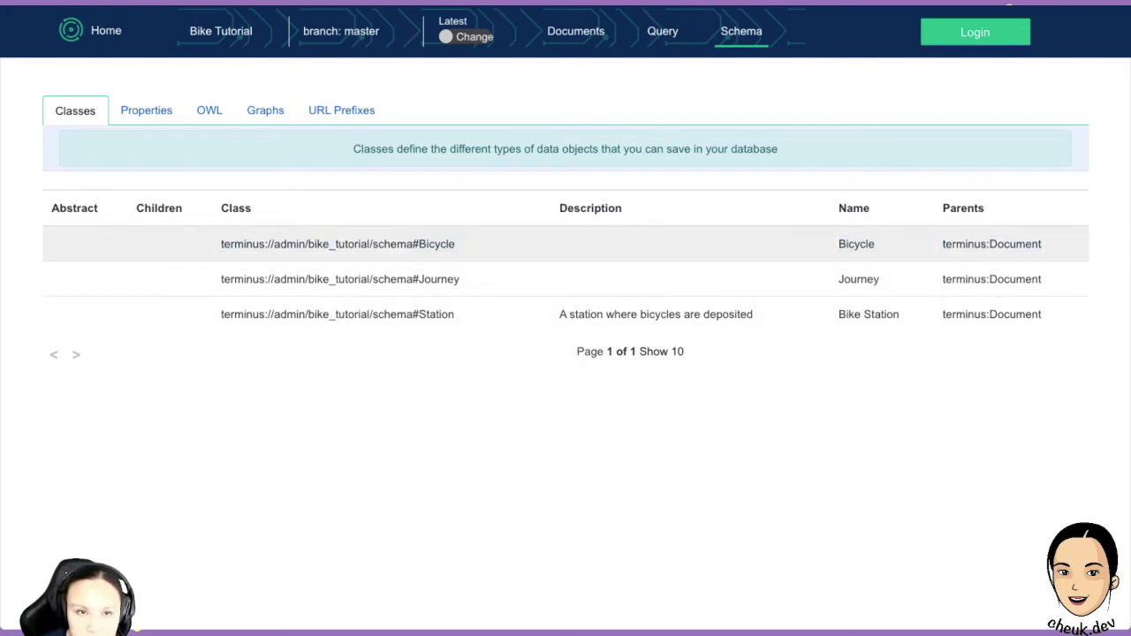
Examine the schema's properties with their domains and ranges, and return to the list of classes.
click(146, 111)
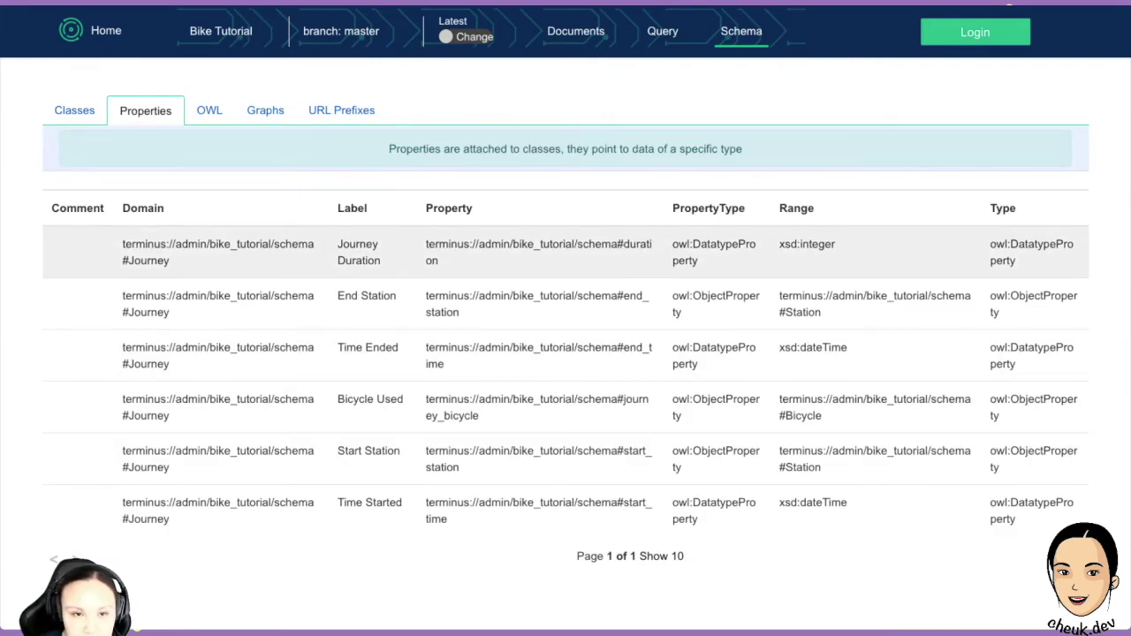
drag(123, 260, 170, 261)
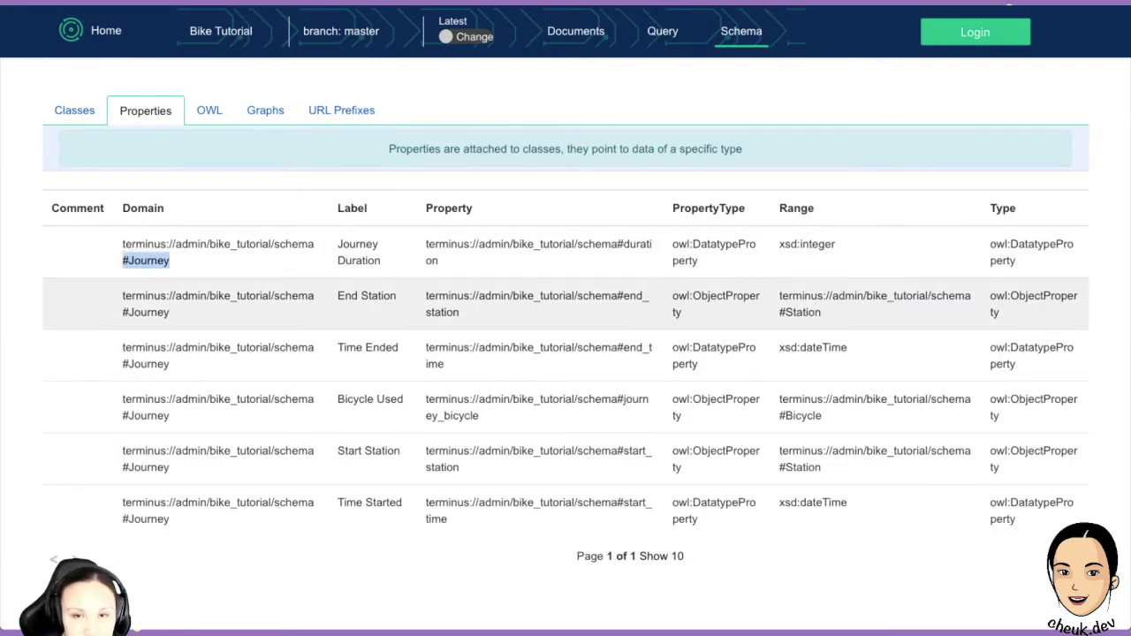
click(169, 300)
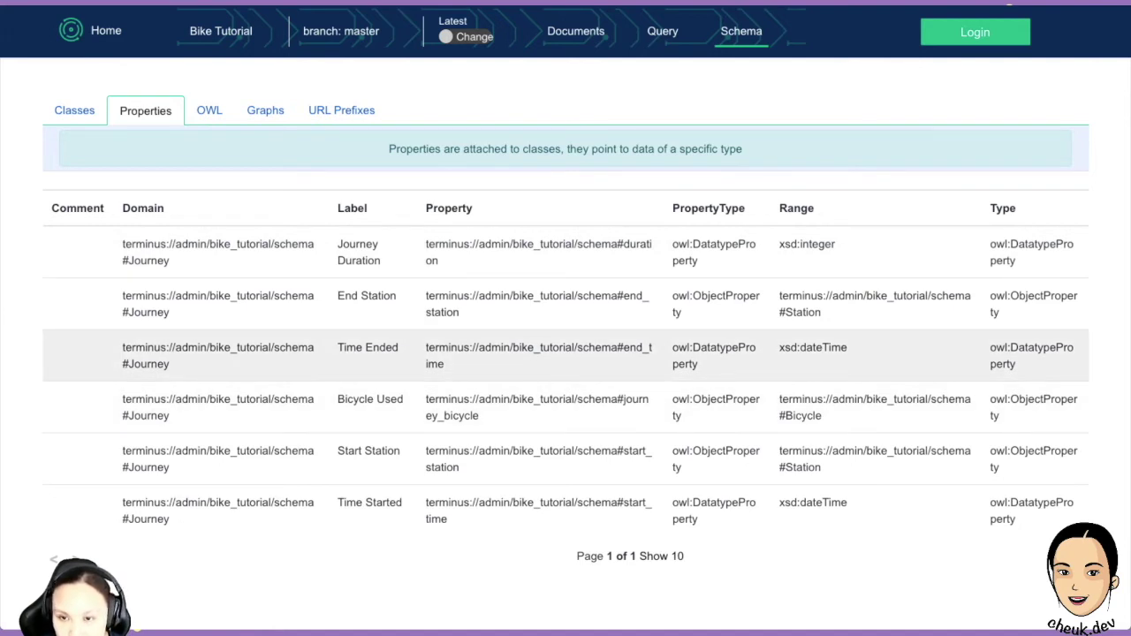
scroll(565, 354, down, 1)
scroll(565, 354, up, 1)
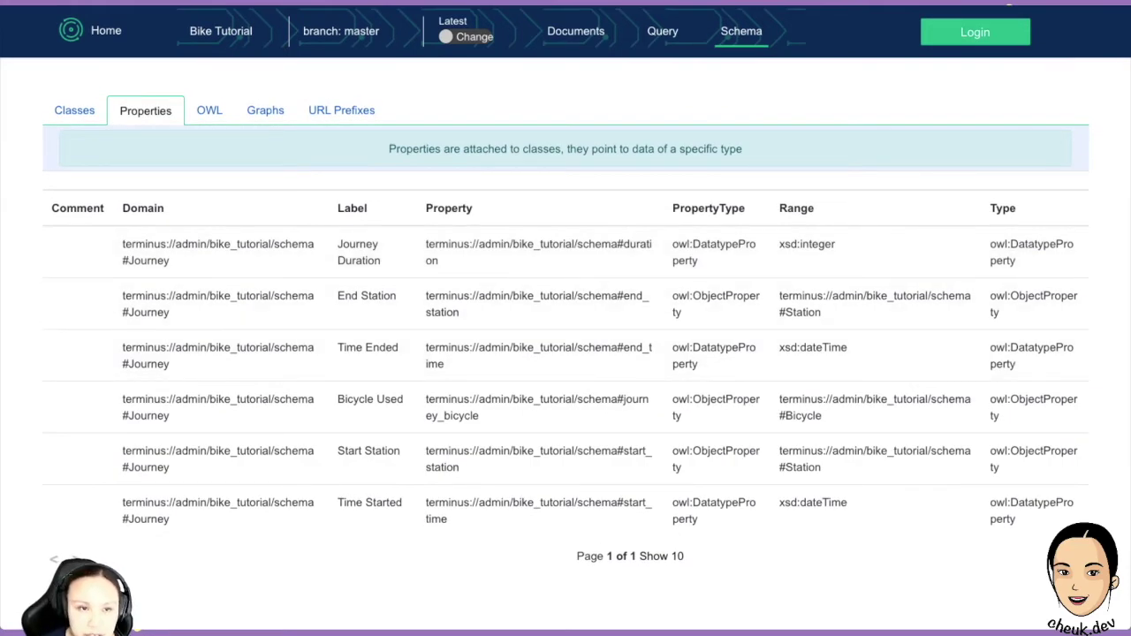
click(74, 111)
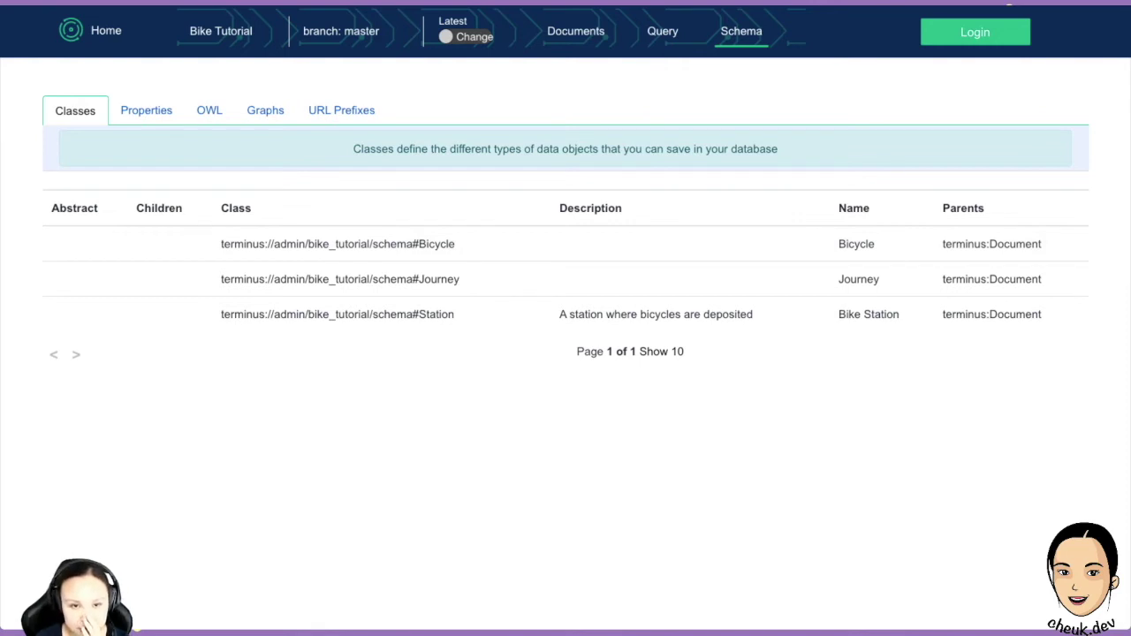
Examine the Class, Name and Description columns of the class list and look at the schema's properties again.
drag(253, 208, 216, 210)
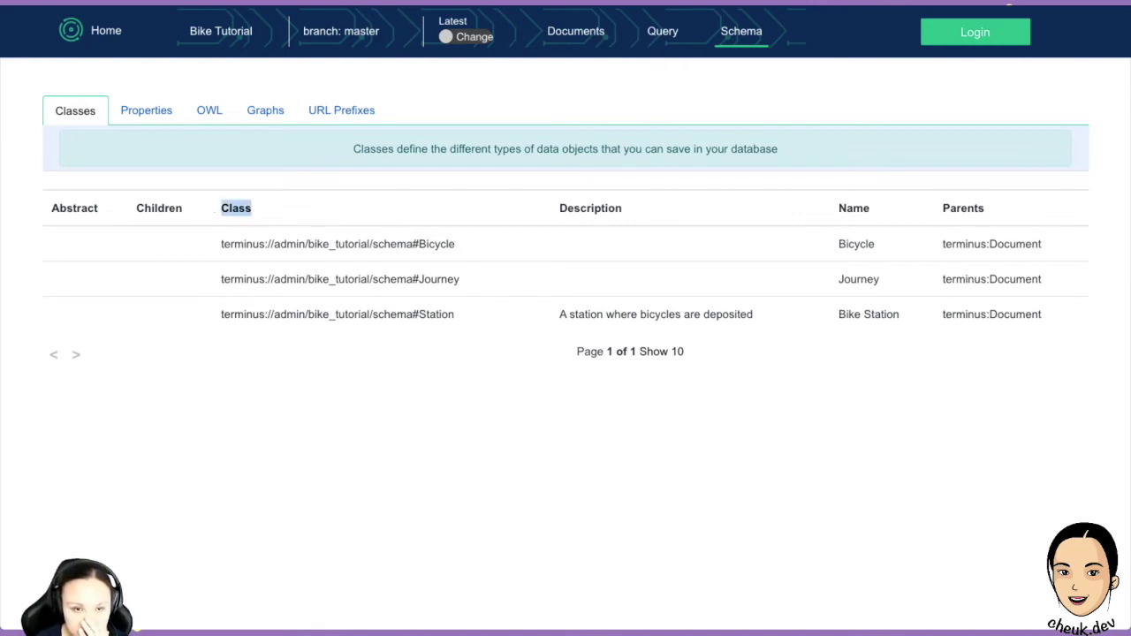
drag(872, 208, 836, 210)
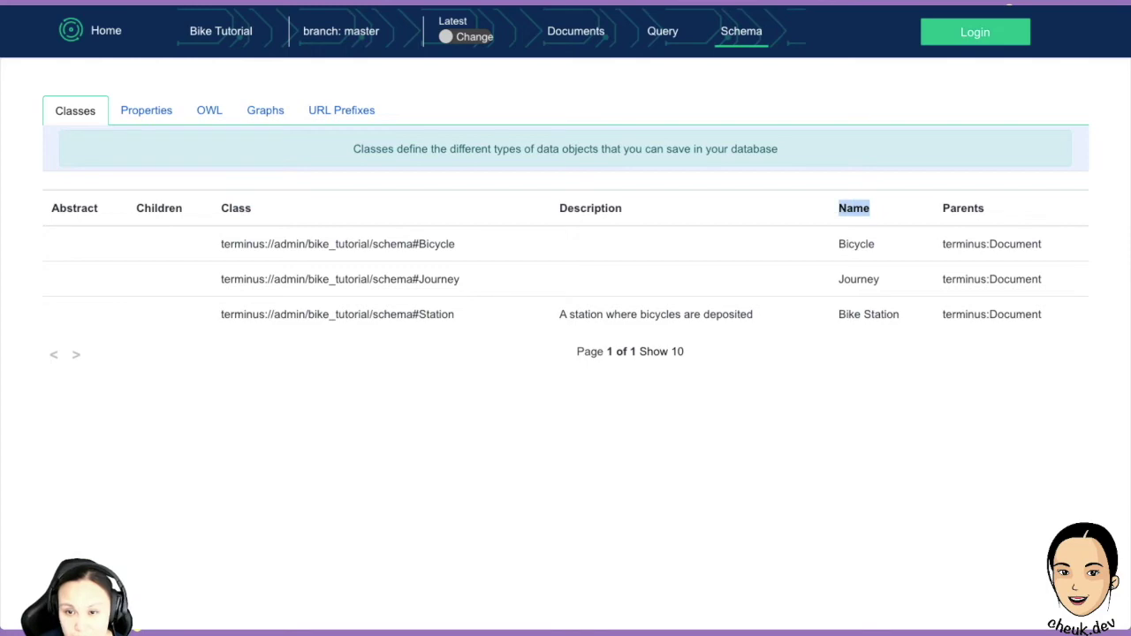
click(590, 209)
click(145, 110)
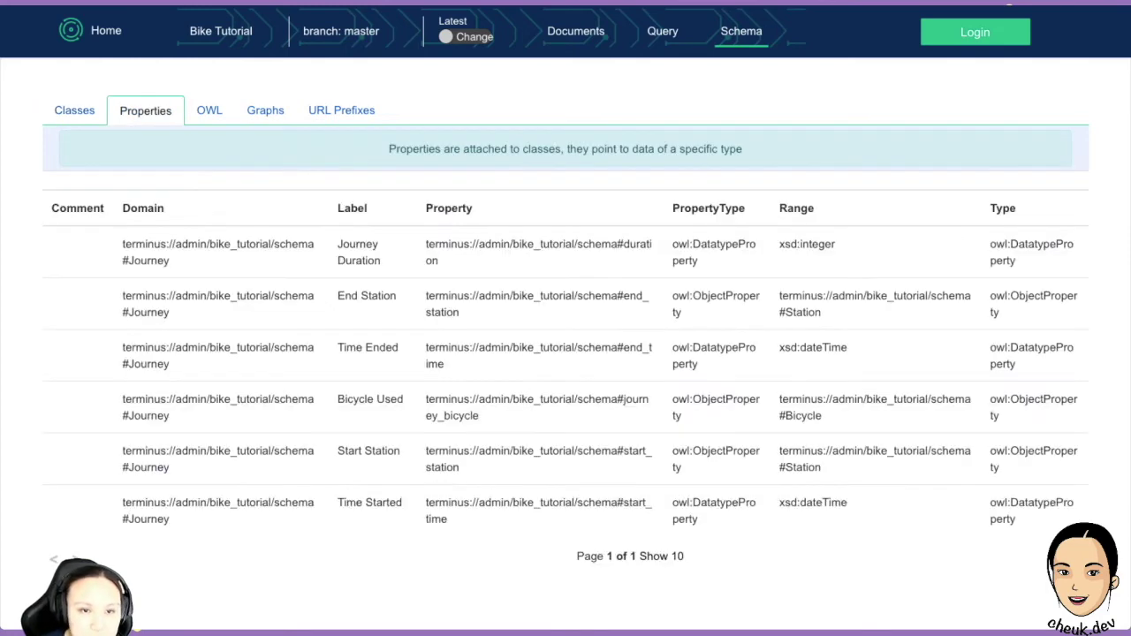
Read through the schema's OWL definitions, from the prefixes to the last property.
click(209, 110)
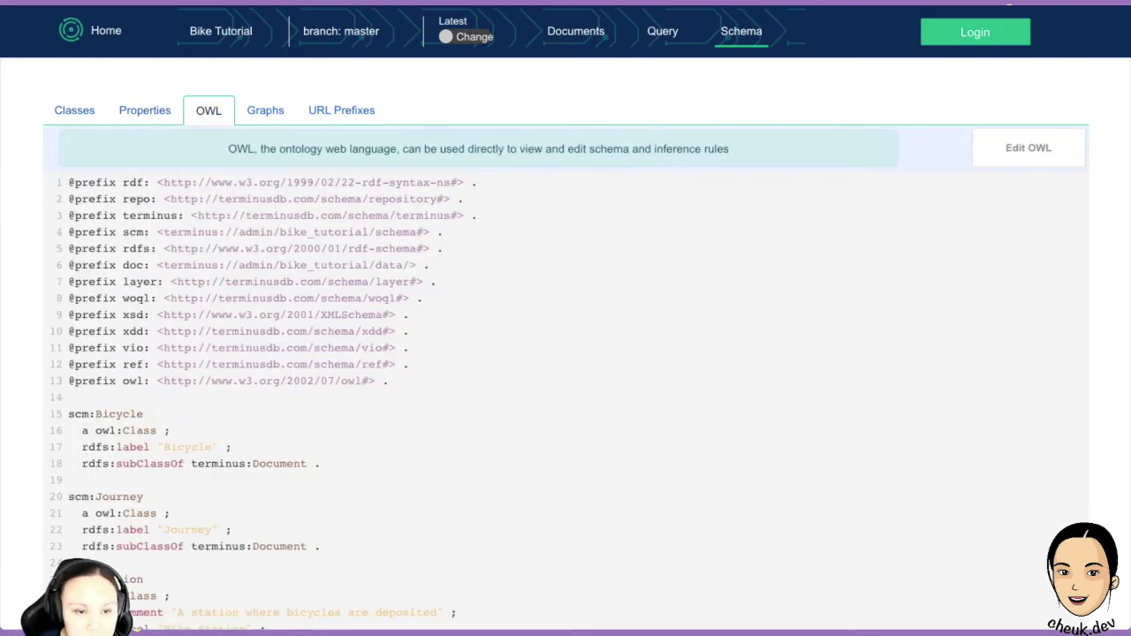
scroll(565, 354, down, 3)
scroll(566, 353, down, 6)
scroll(565, 353, up, 3)
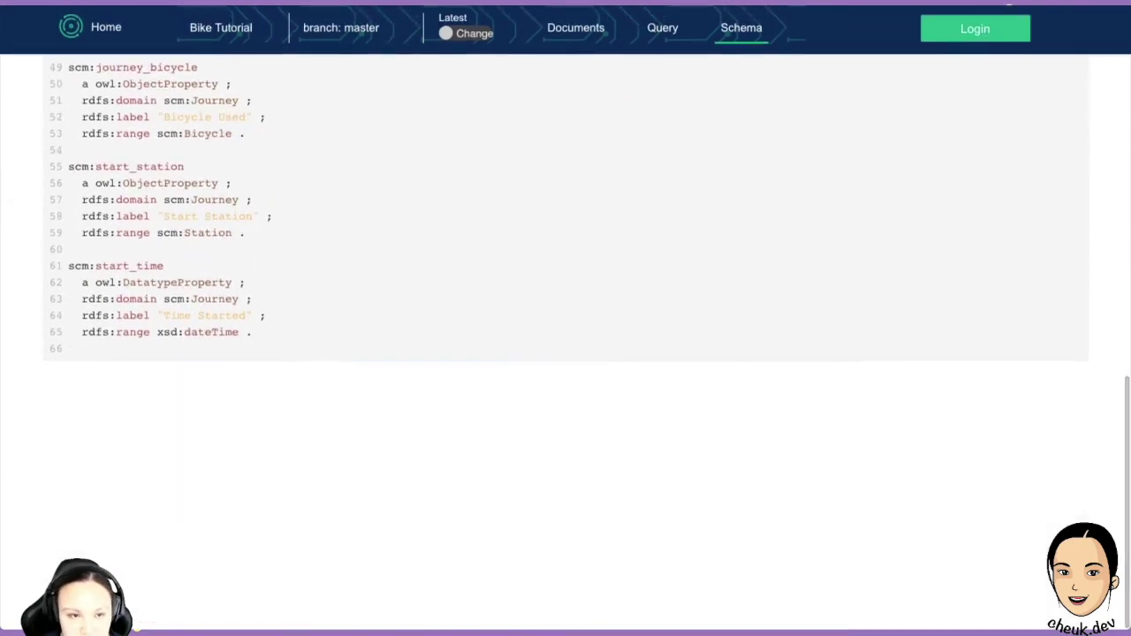
scroll(565, 353, up, 8)
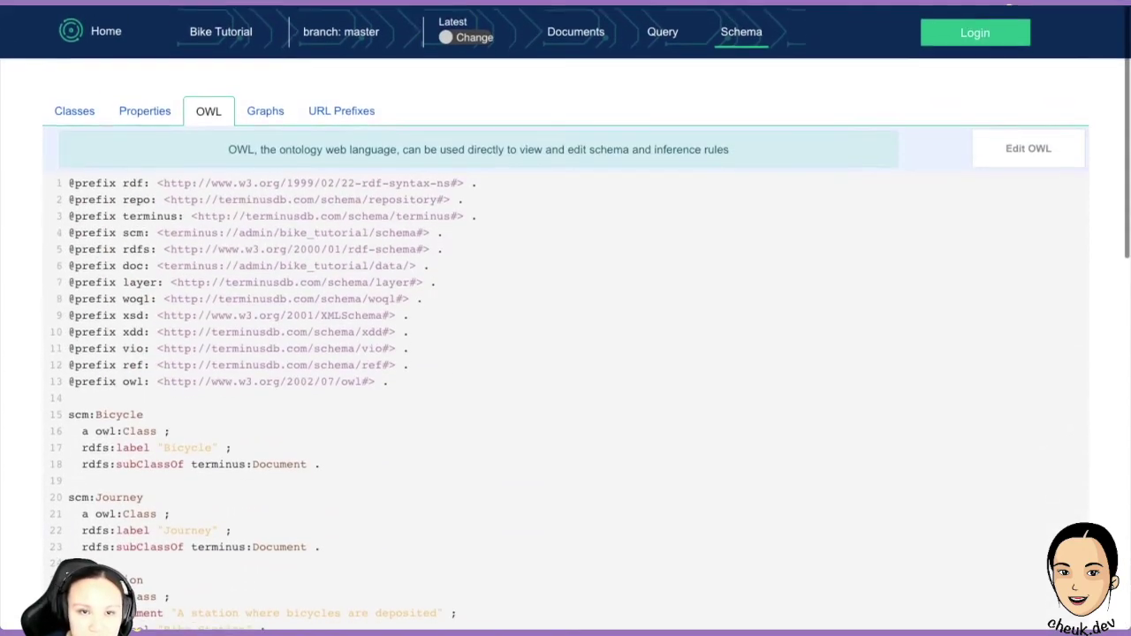
View the database's graphs and URL prefixes, and return to the list of classes.
click(265, 111)
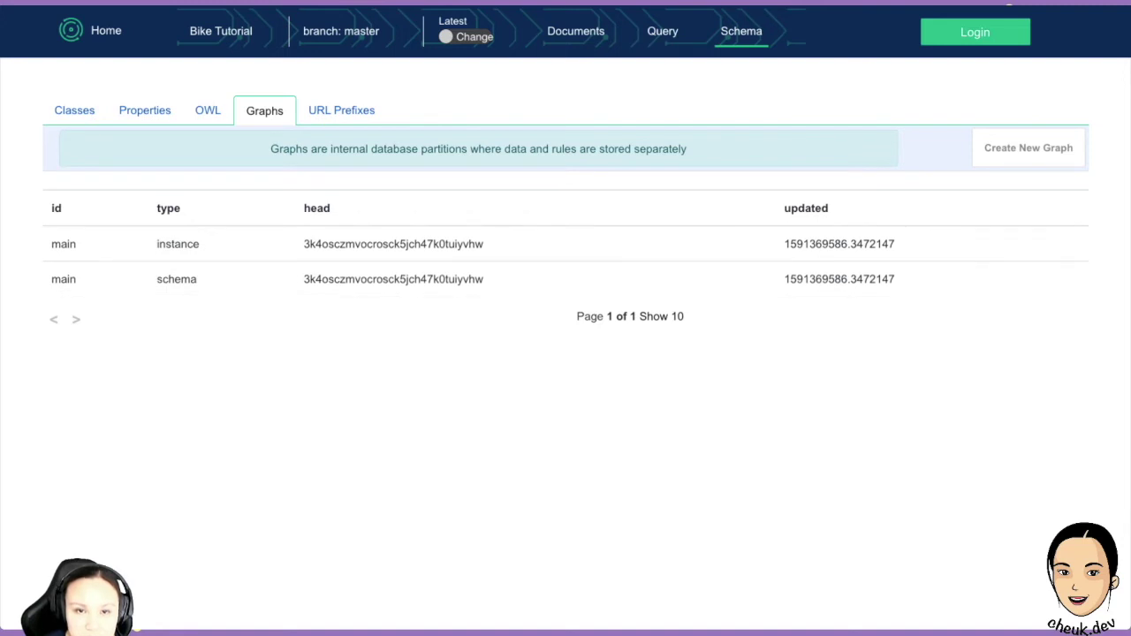
click(341, 111)
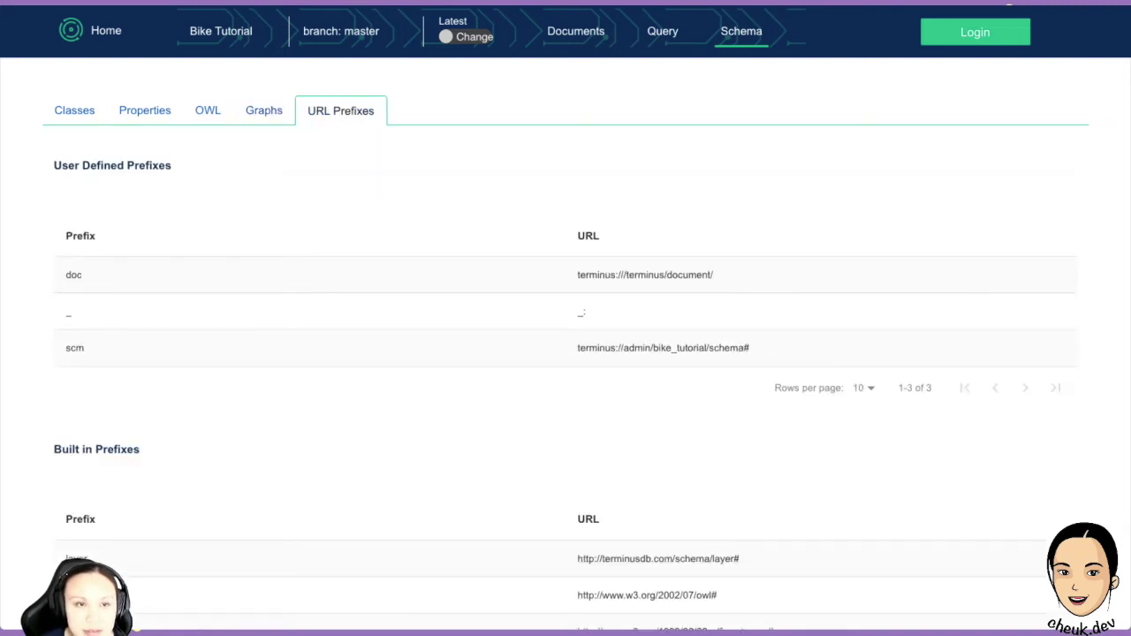
click(75, 110)
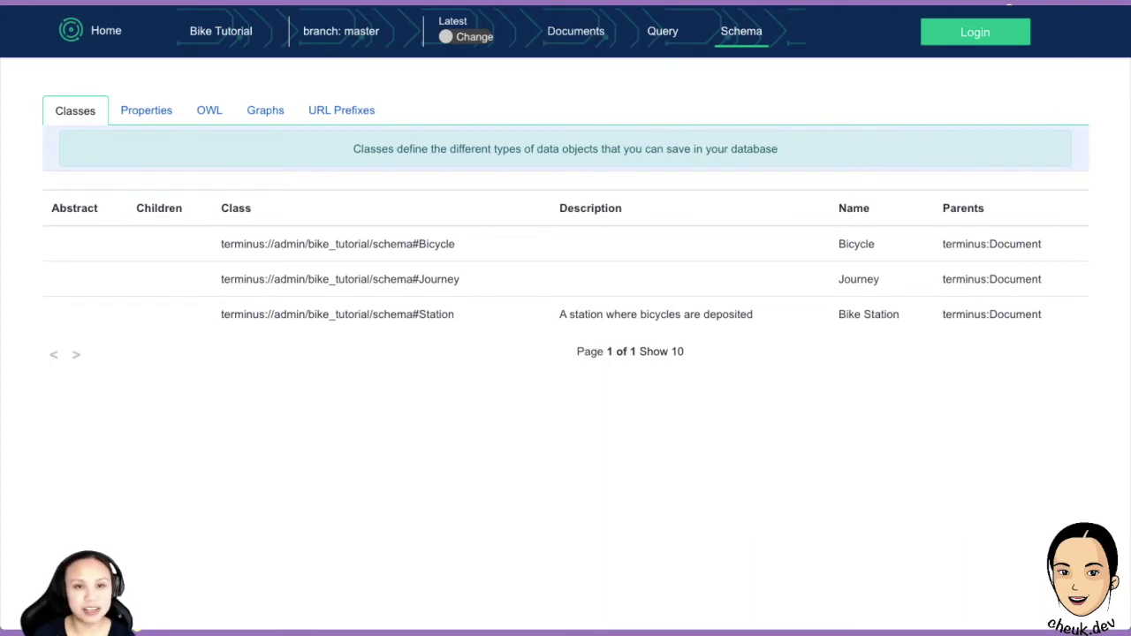
Bring up an empty WOQL.js query and look through the tutorial's section on loading data from the CSV.
click(663, 31)
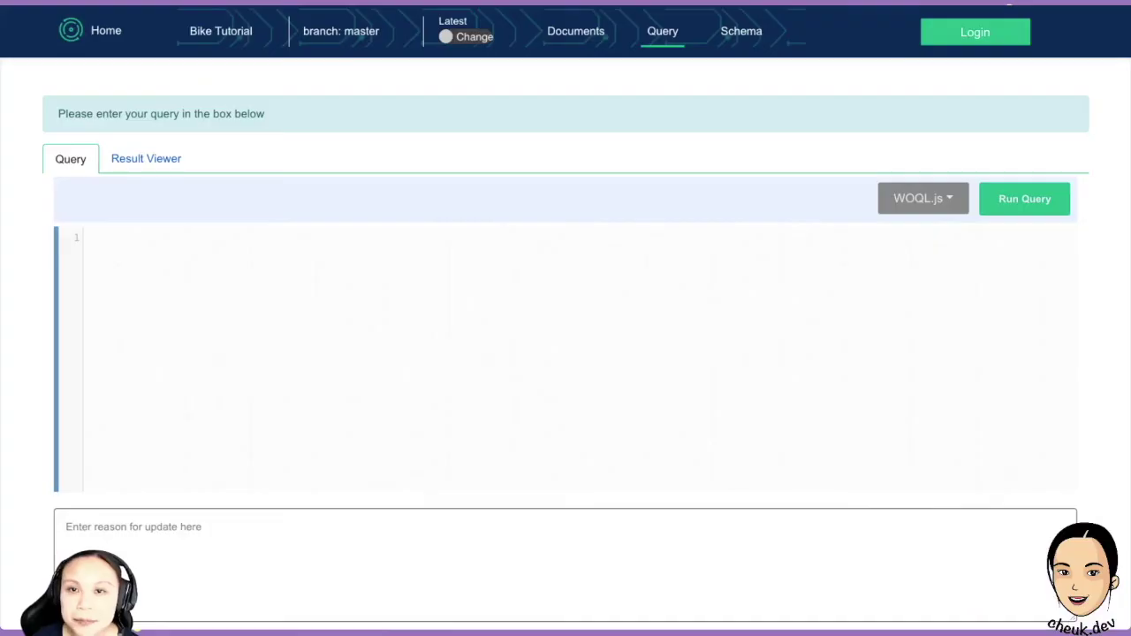
scroll(565, 353, down, 1)
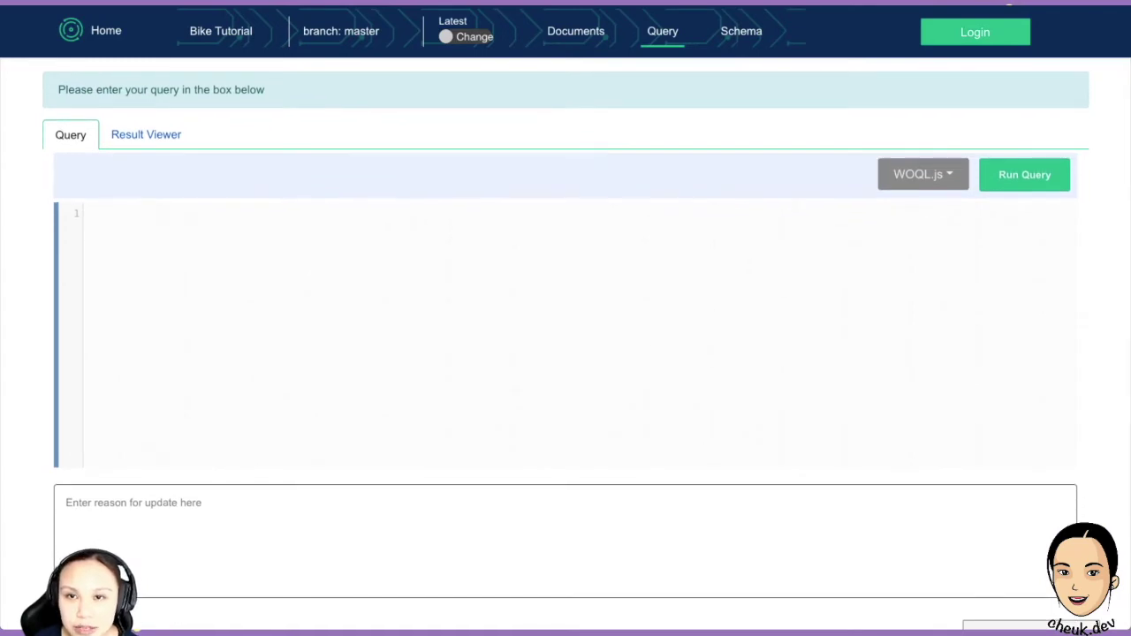
key(ctrl+Tab)
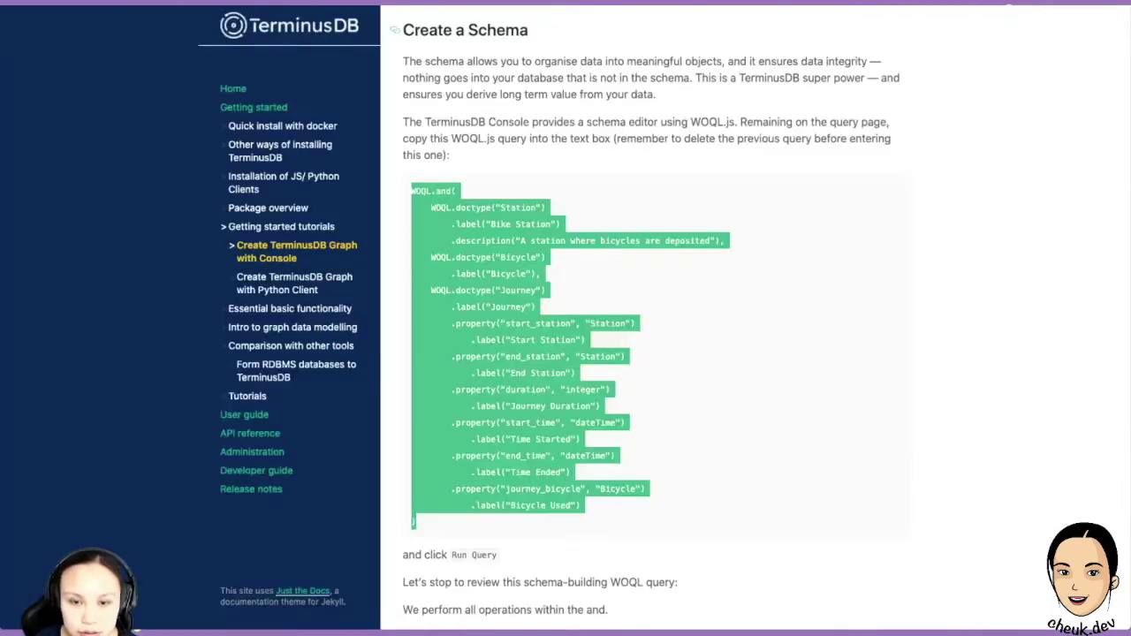
scroll(654, 318, down, 8)
scroll(654, 353, down, 6)
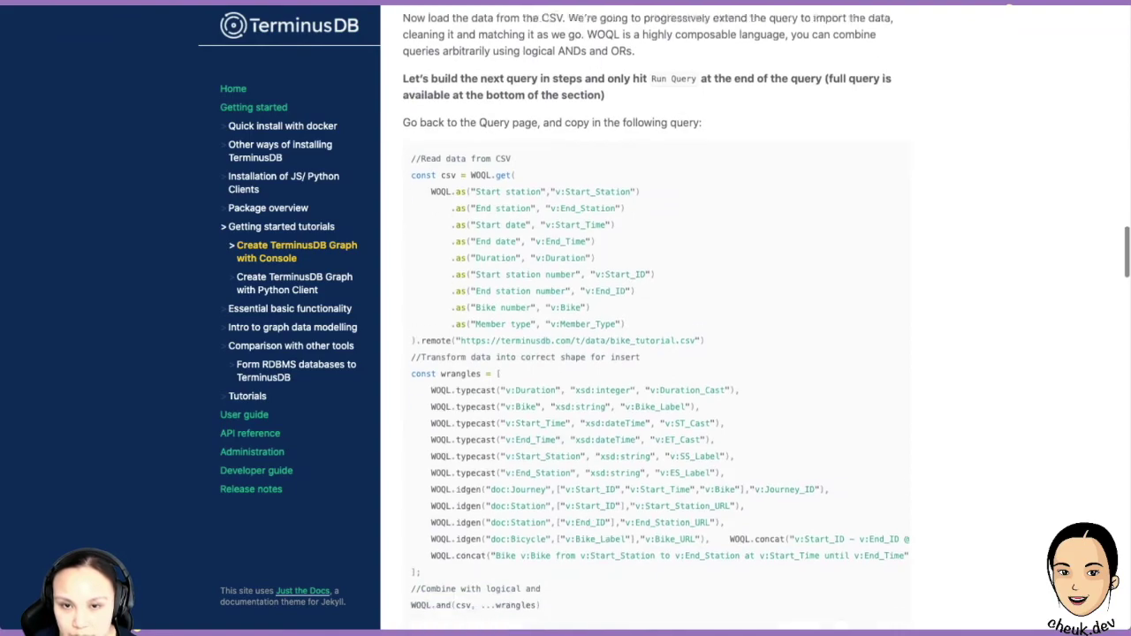
scroll(654, 353, down, 6)
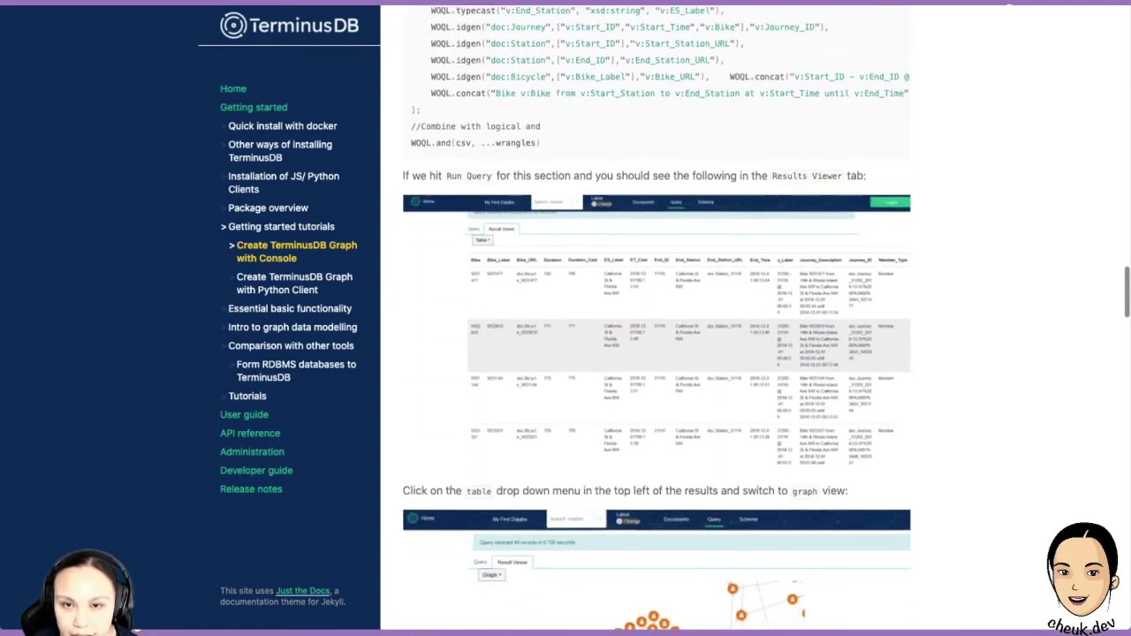
scroll(653, 354, down, 6)
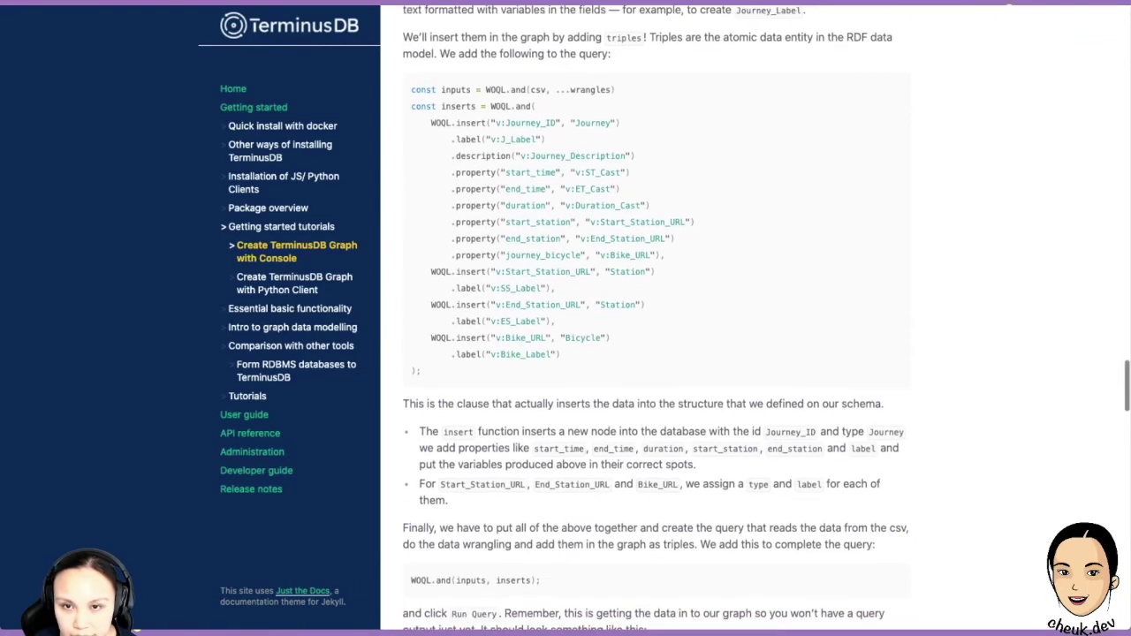
scroll(654, 353, down, 3)
scroll(654, 354, up, 20)
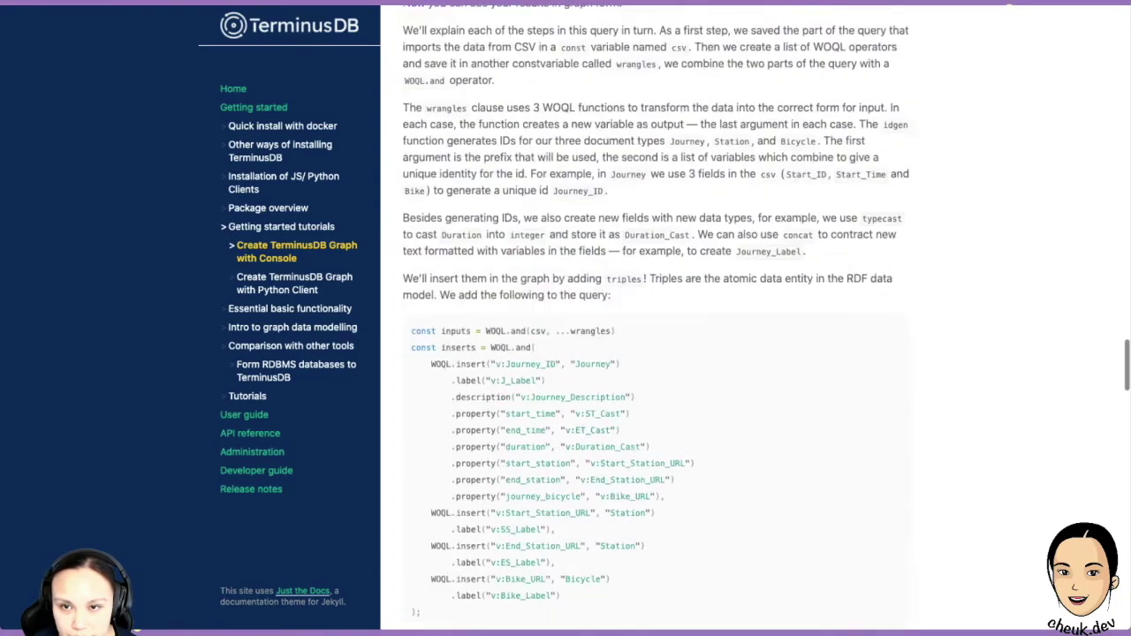
scroll(654, 354, up, 1)
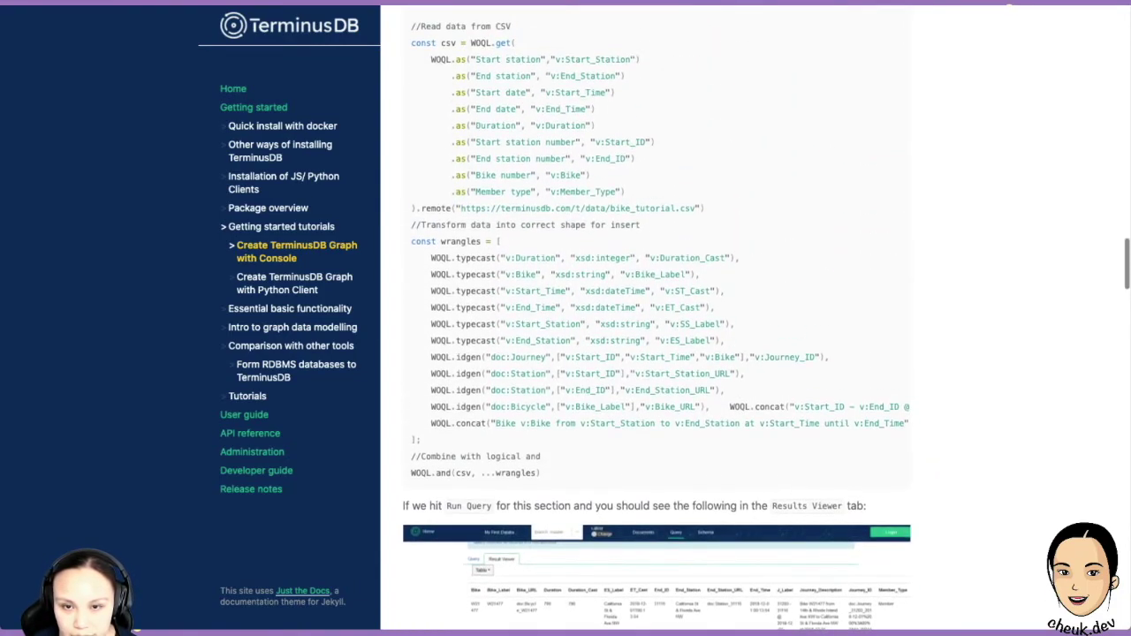
Copy the tutorial's first CSV query, which reads and wrangles the data, into the empty query.
drag(540, 473, 410, 112)
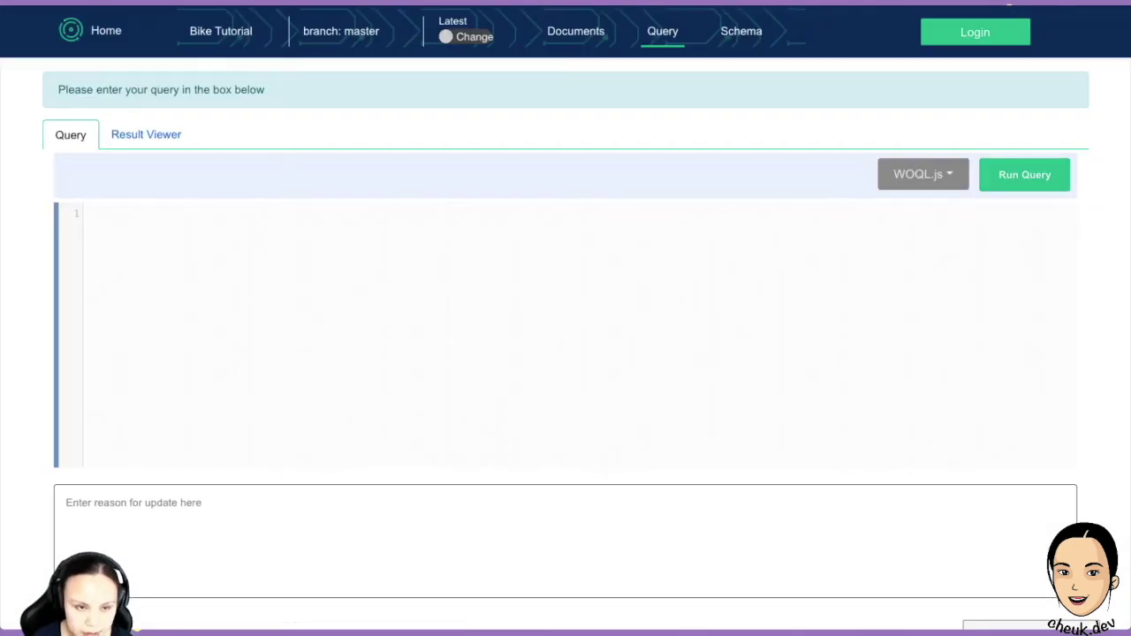
key(ctrl+v)
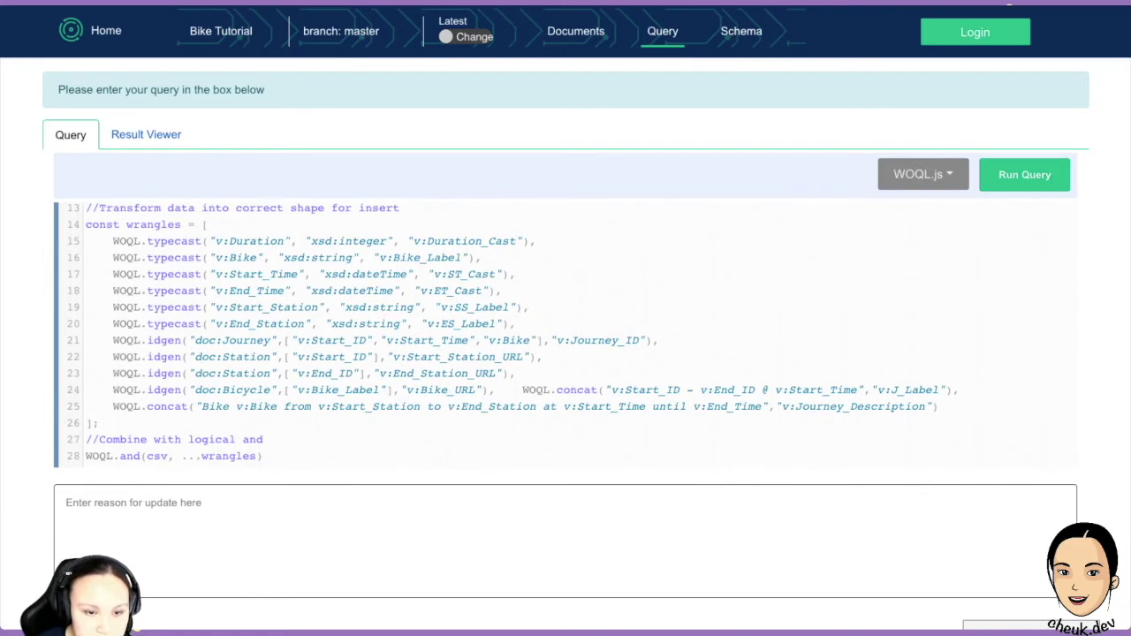
drag(120, 456, 263, 456)
click(265, 456)
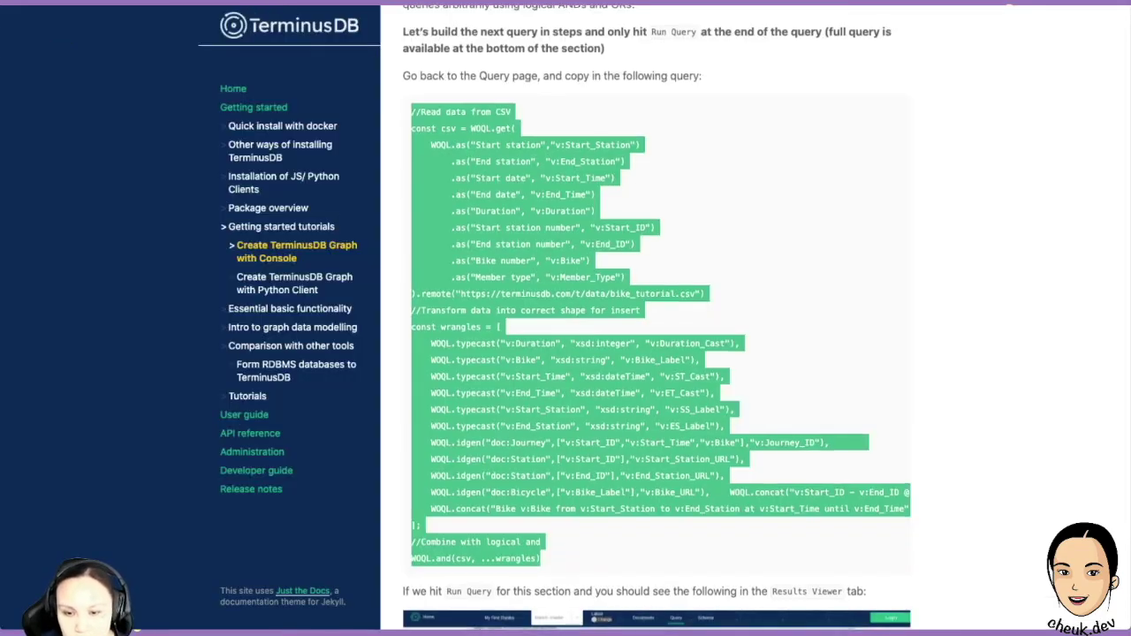
Find the tutorial's full CSV import query and select it from const csv through WOQL.when(inputs, inserts); for copying.
scroll(657, 318, down, 15)
scroll(658, 318, down, 15)
scroll(657, 318, up, 1)
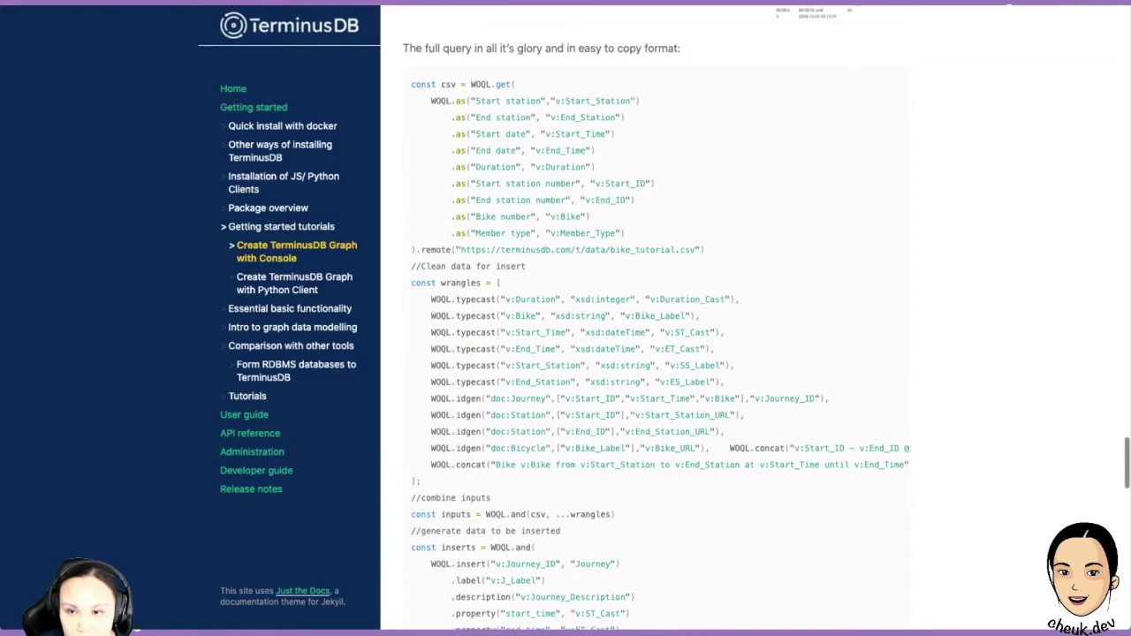
drag(410, 84, 448, 337)
scroll(448, 337, up, 6)
scroll(657, 318, up, 10)
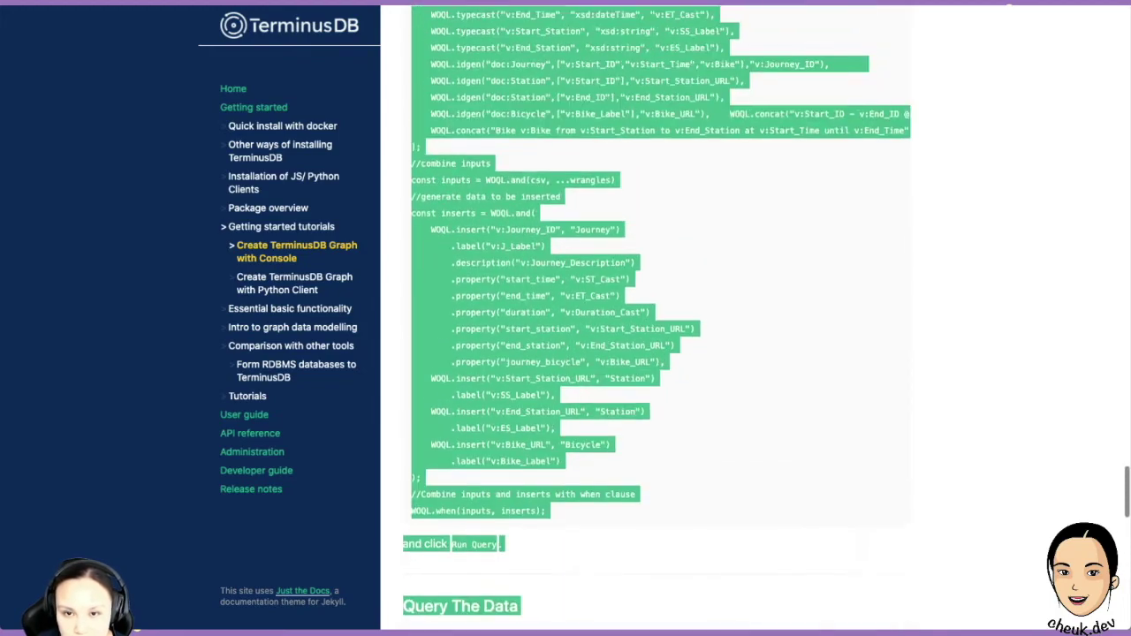
scroll(656, 318, down, 6)
scroll(657, 318, down, 1)
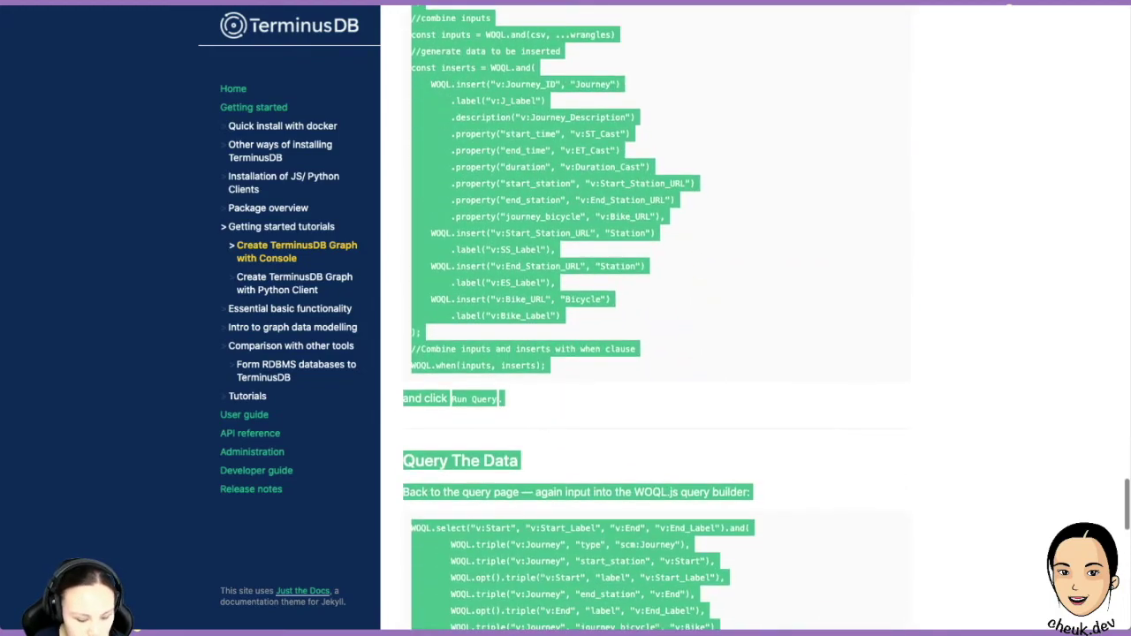
shift+click(547, 366)
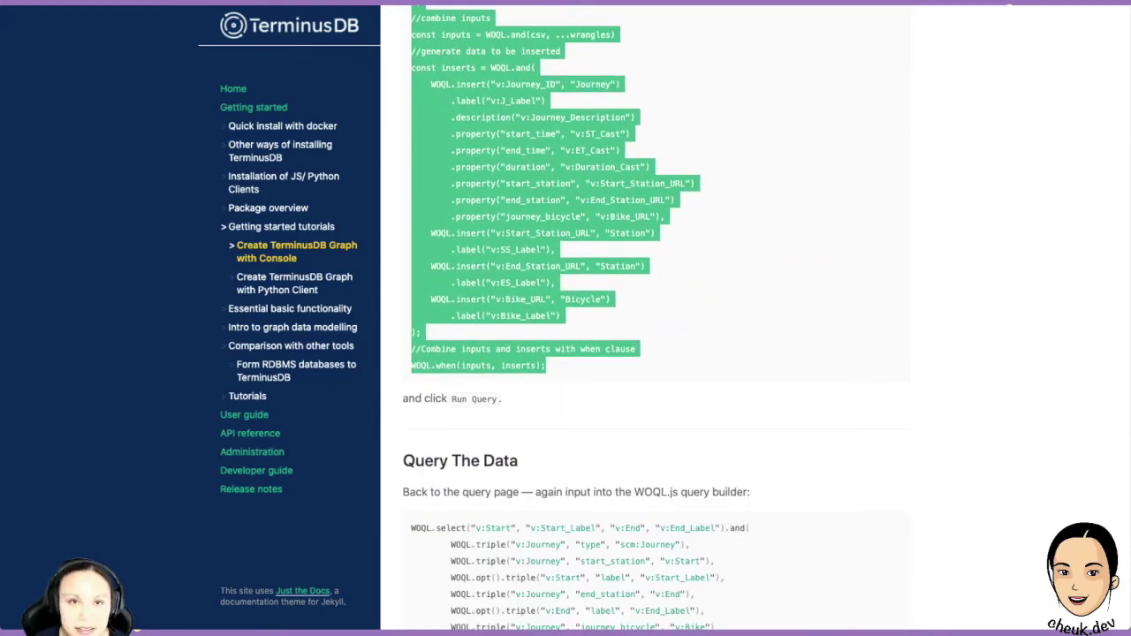
Replace the entire console query with the tutorial's full CSV import query.
key(ctrl+Tab)
click(516, 323)
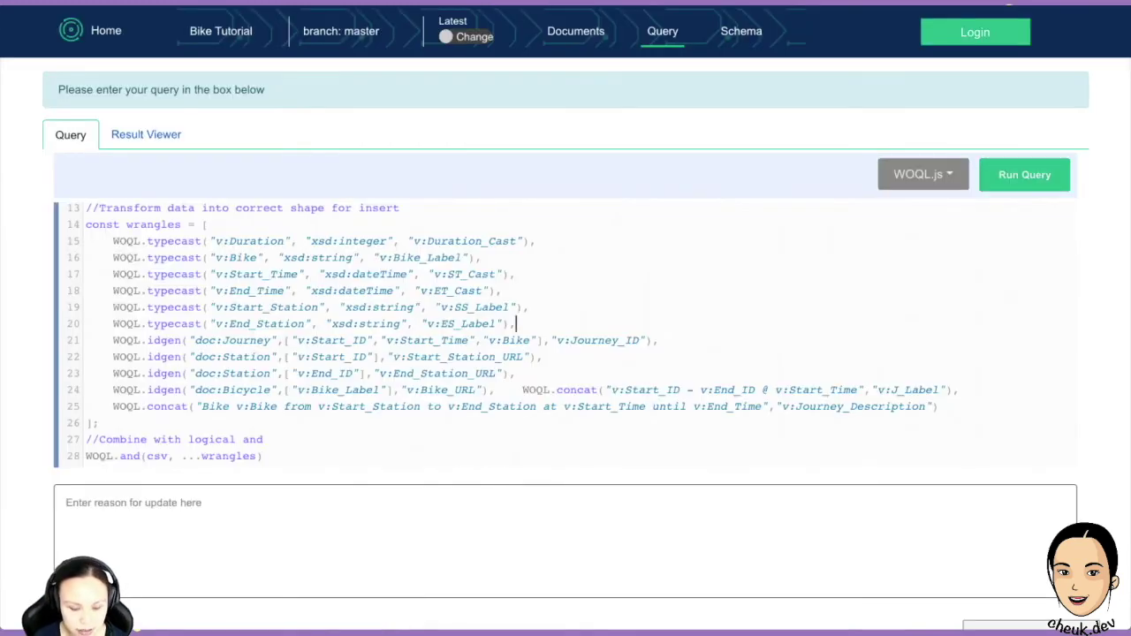
key(super+a)
key(ctrl+v)
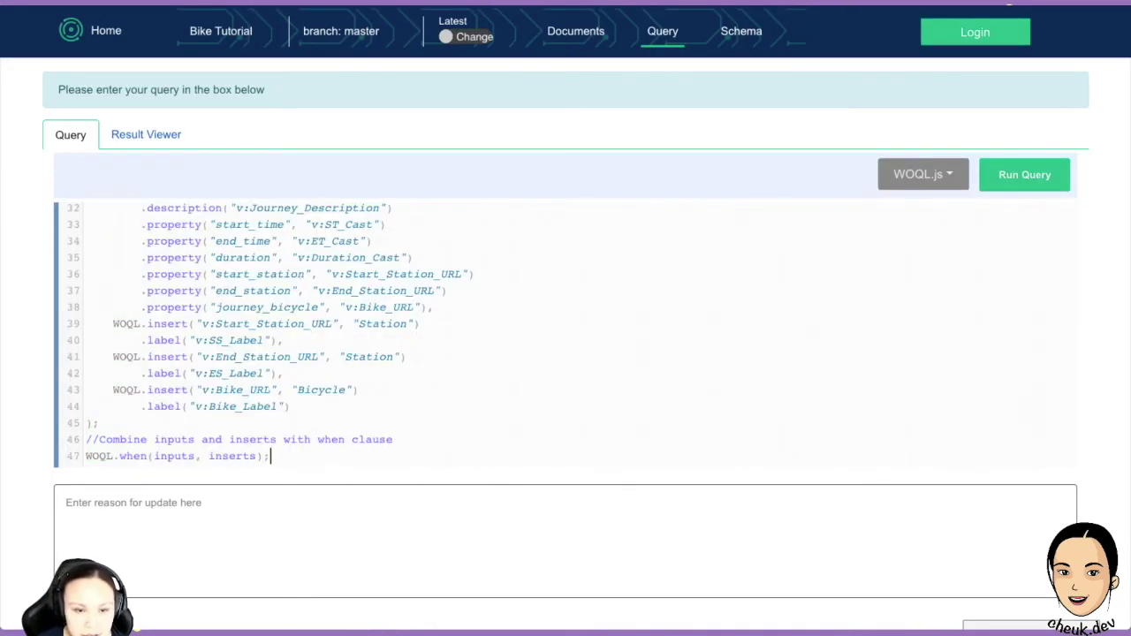
Delete the "//combine inputs" comment and the const inputs = WOQL.and(csv, ...wrangles) line from the query.
scroll(565, 334, up, 3)
scroll(566, 334, up, 9)
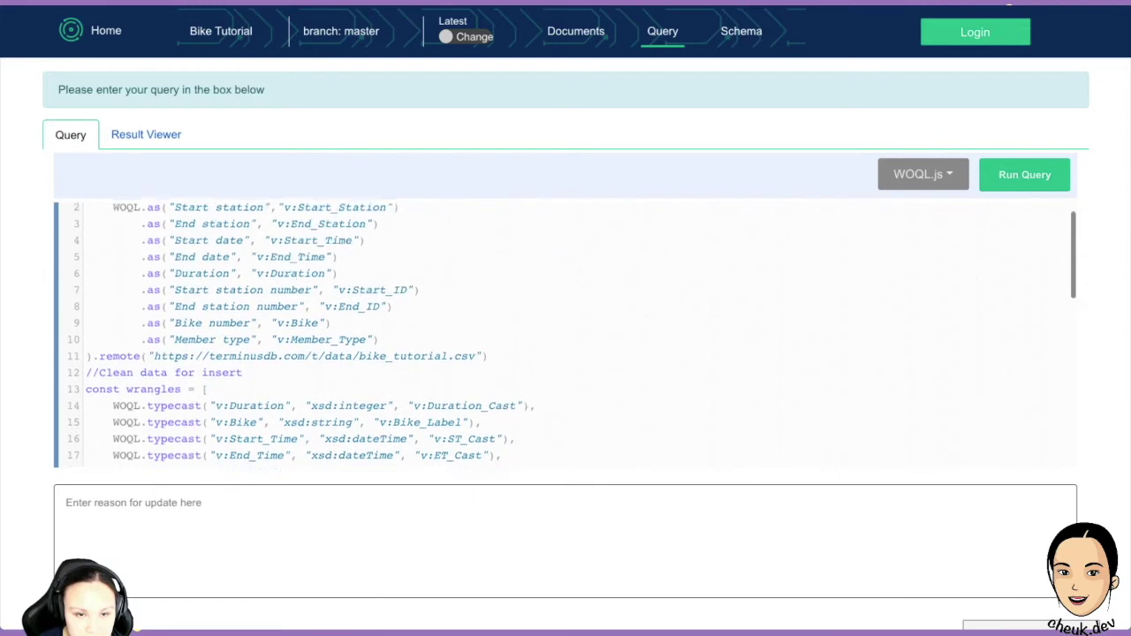
scroll(566, 334, down, 7)
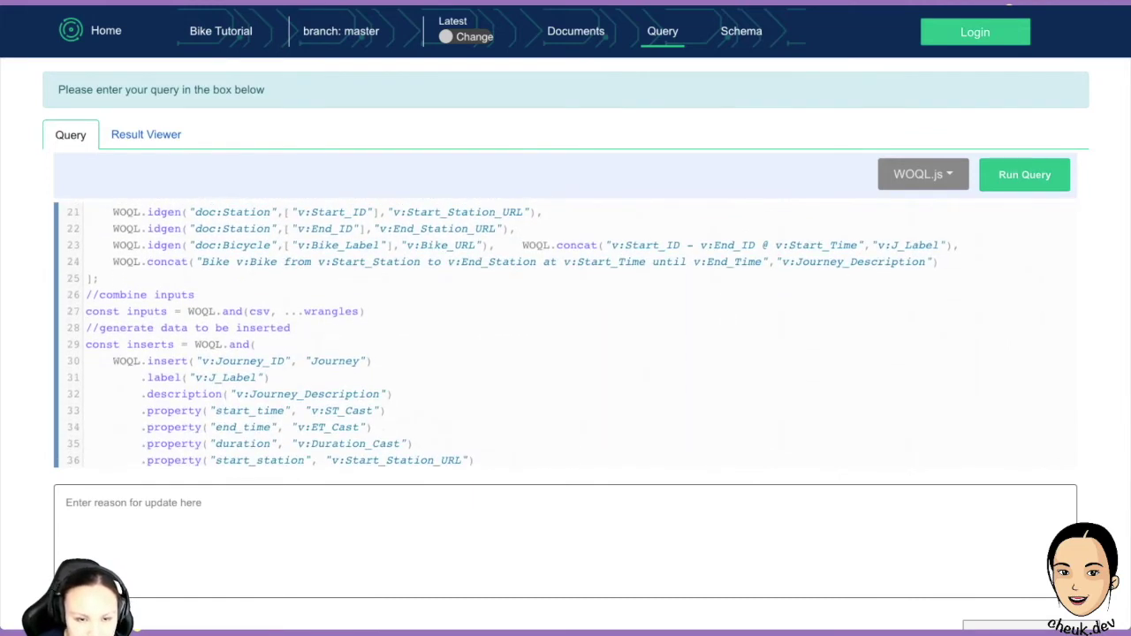
drag(128, 311, 277, 310)
click(305, 311)
drag(364, 311, 86, 311)
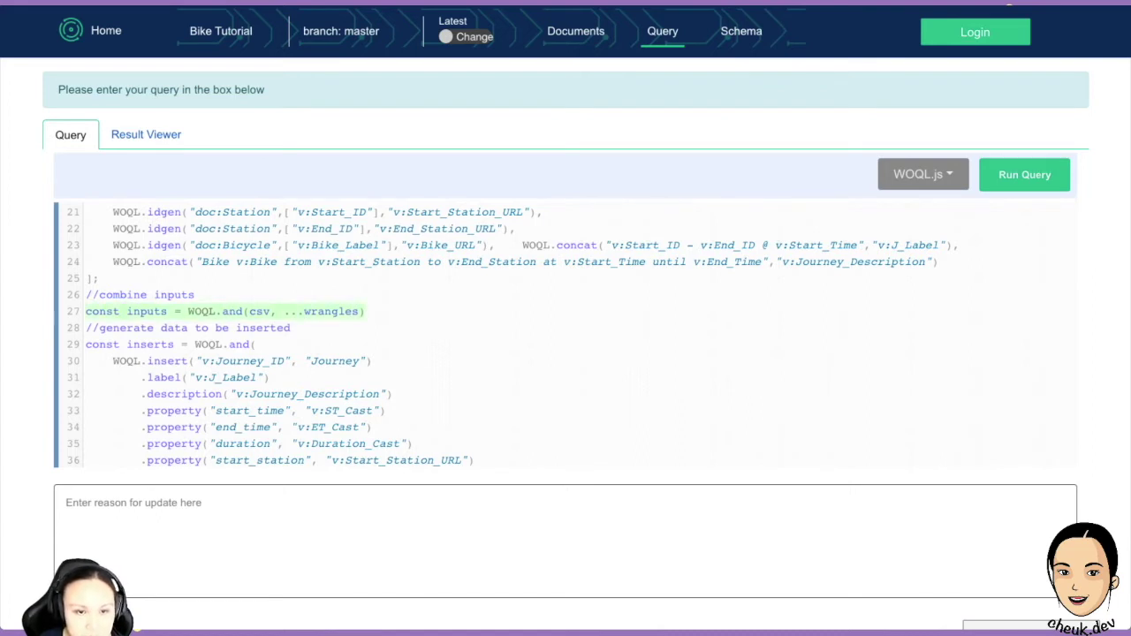
click(216, 311)
click(366, 311)
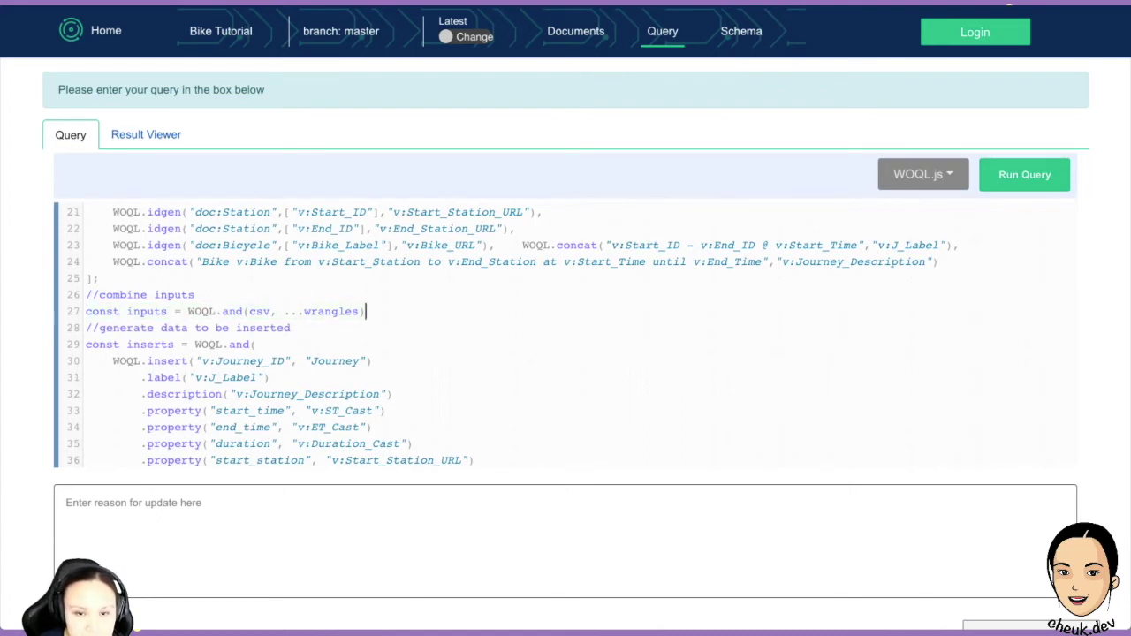
drag(359, 311, 86, 295)
key(super+x)
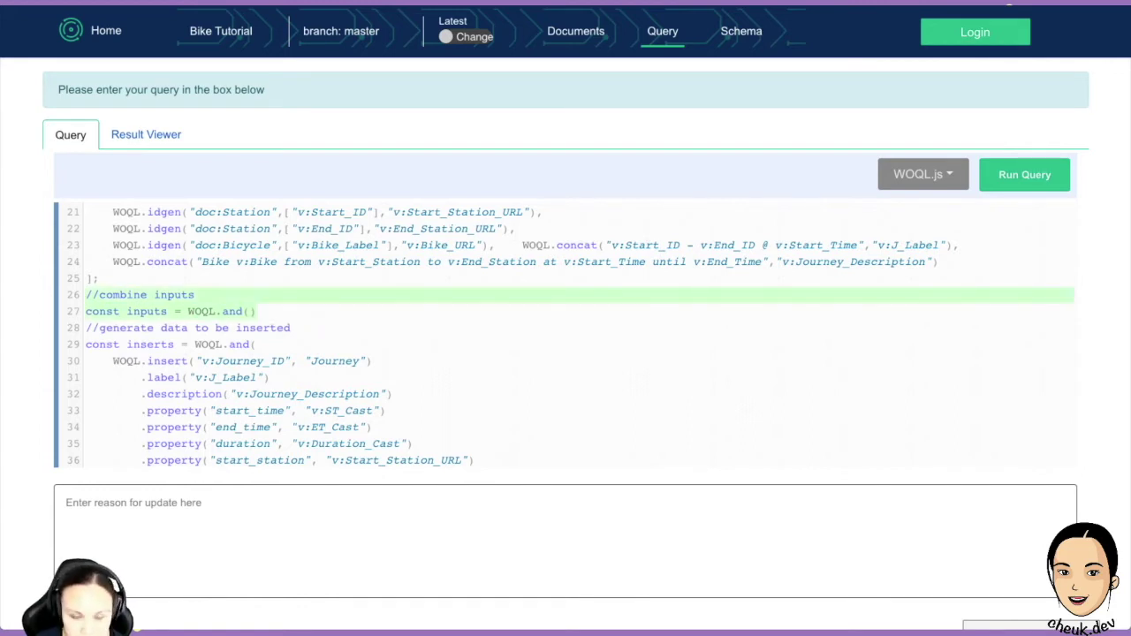
key(BackSpace)
Change the function that combines inputs and inserts in the query's last line to WOQL.and.
scroll(565, 336, down, 6)
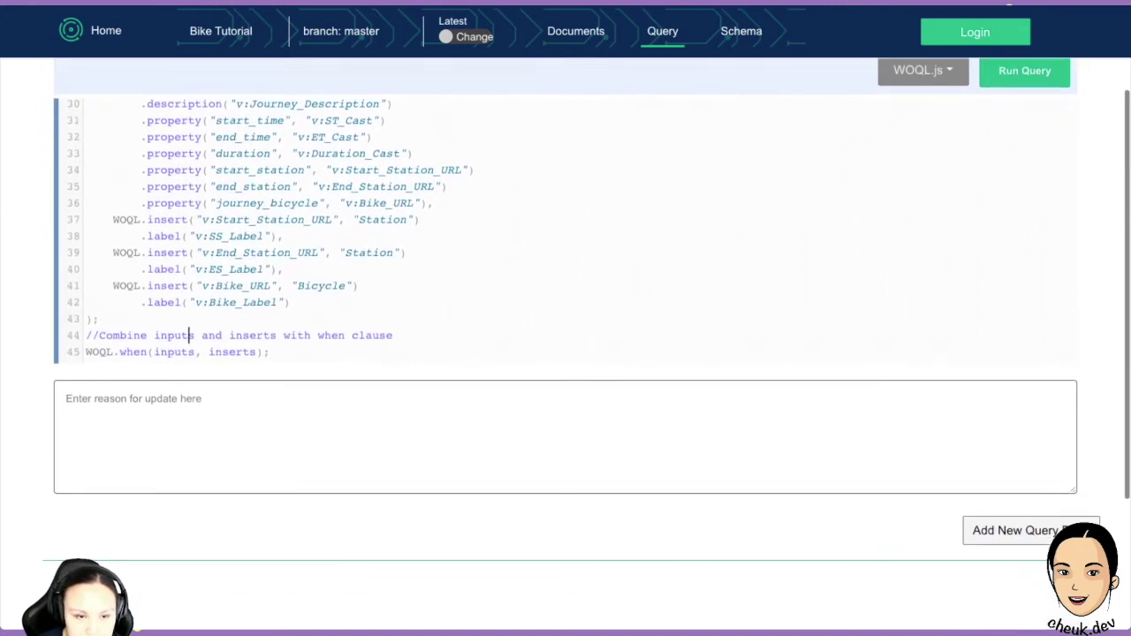
drag(146, 351, 120, 352)
text(and)
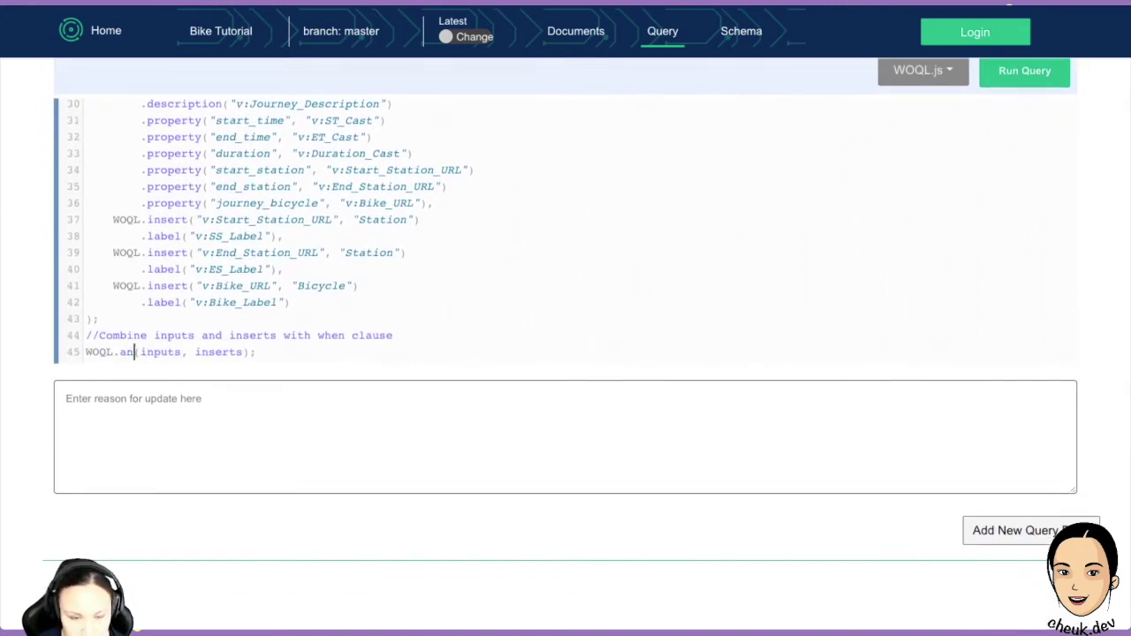
drag(202, 352, 243, 352)
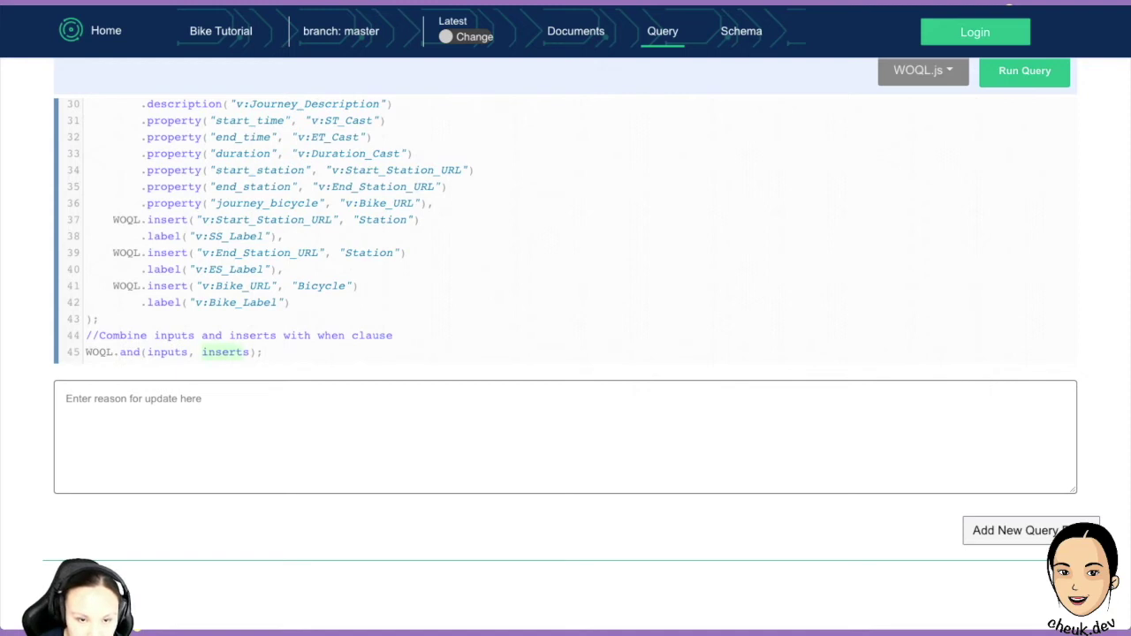